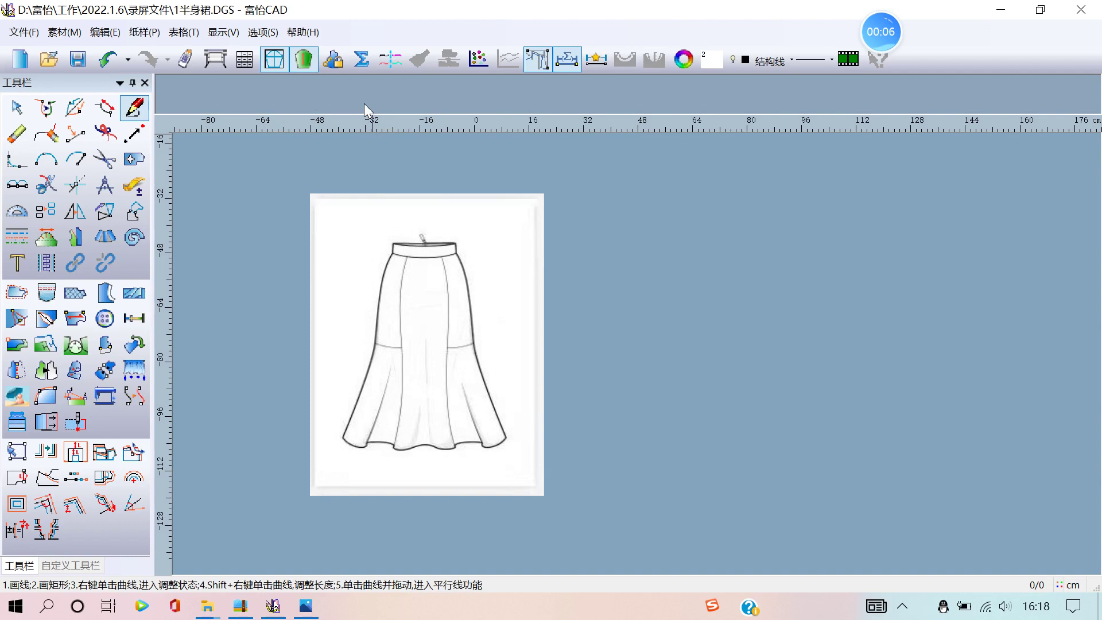
Step: Turn on formula-method drafting with the Σ 公式法自由法切换 toggle
click(363, 60)
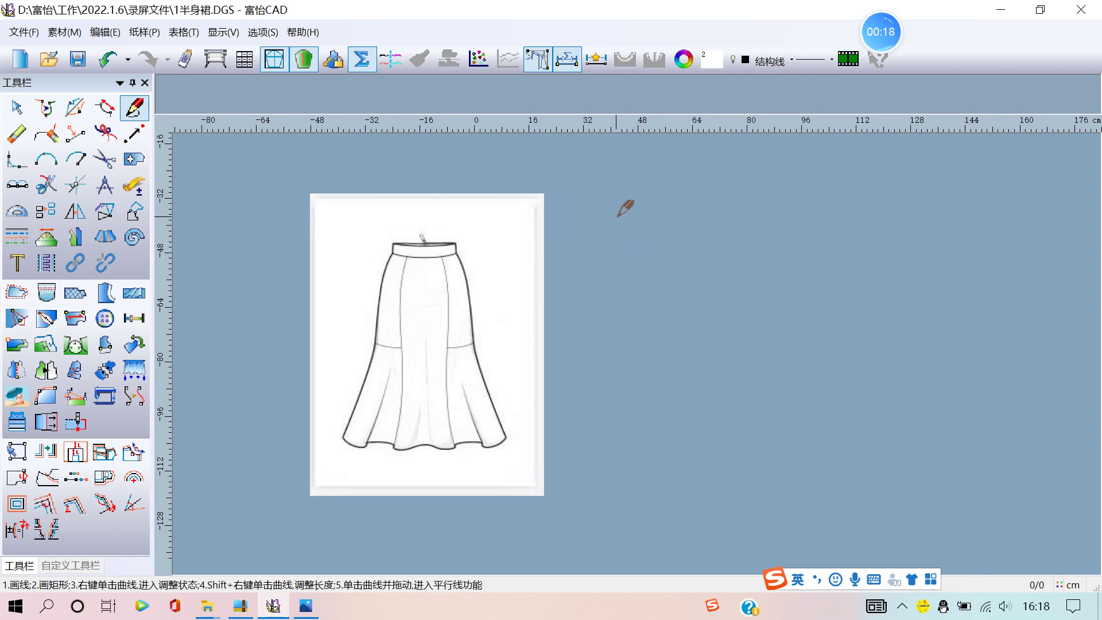
Step: Draw a base rectangle beside the sketch, 臀围/2 (48 cm) wide and 半身裙长 (65 cm) long
drag(628, 192, 829, 477)
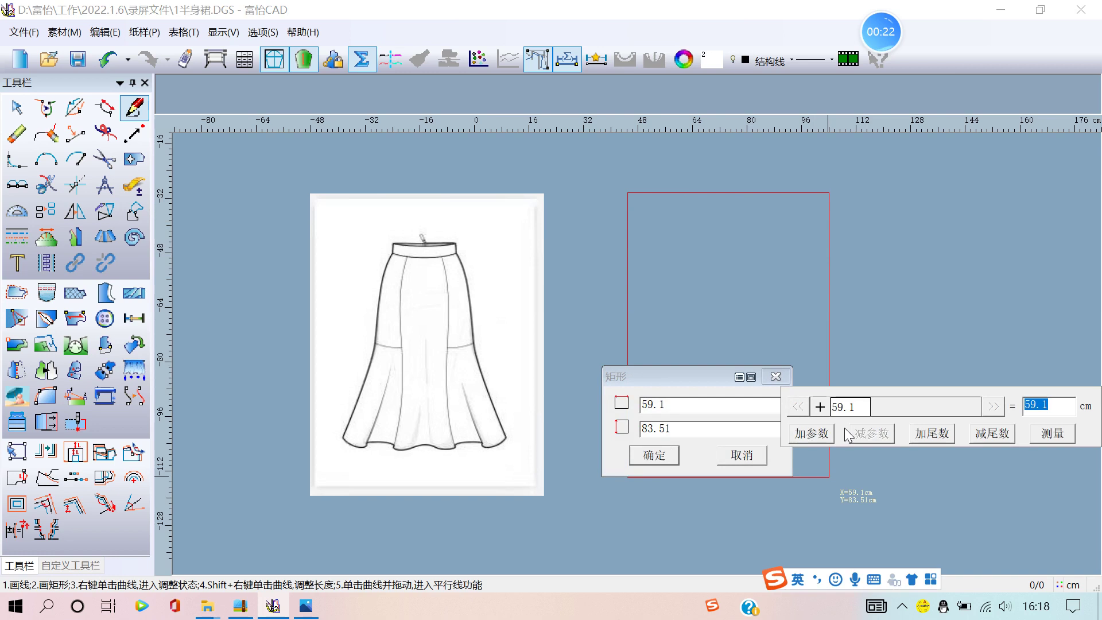
click(818, 434)
click(853, 404)
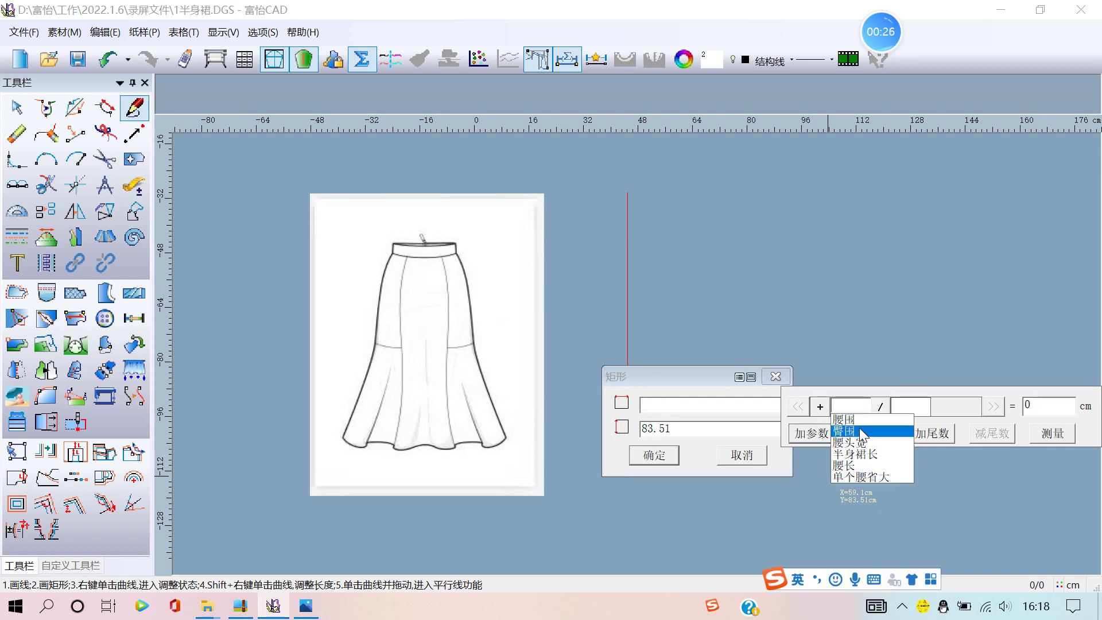
click(859, 430)
text(2)
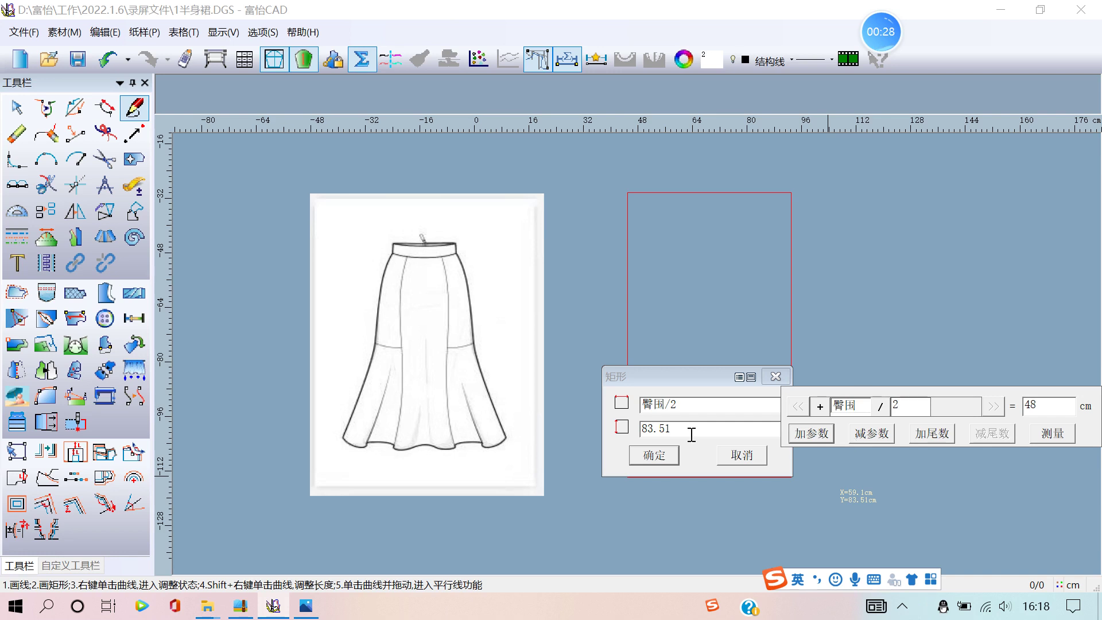
click(689, 427)
click(821, 458)
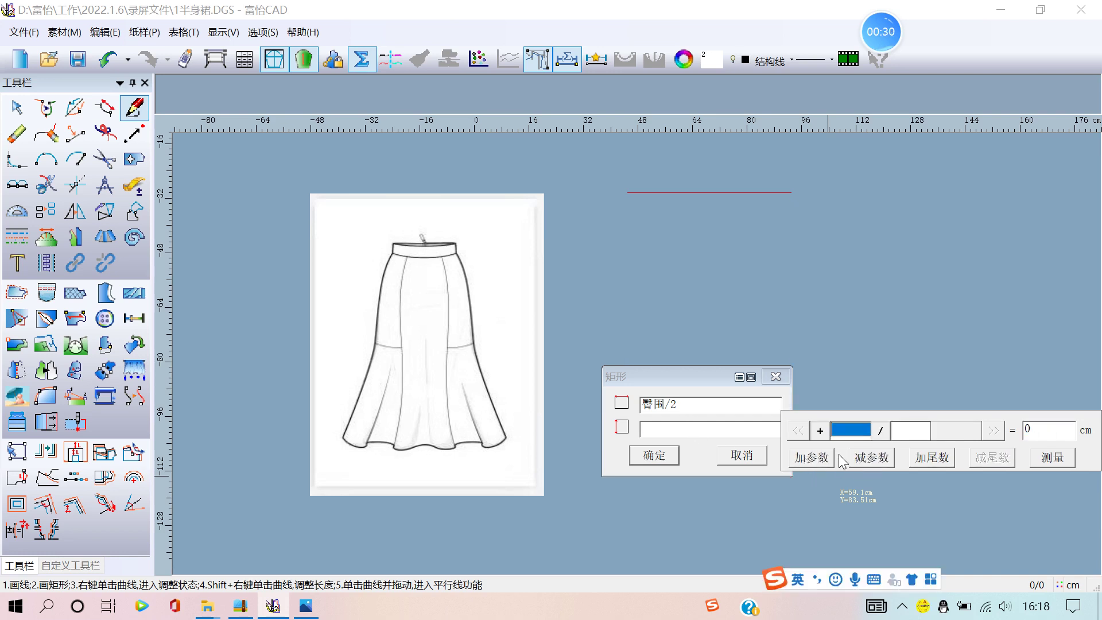
click(845, 440)
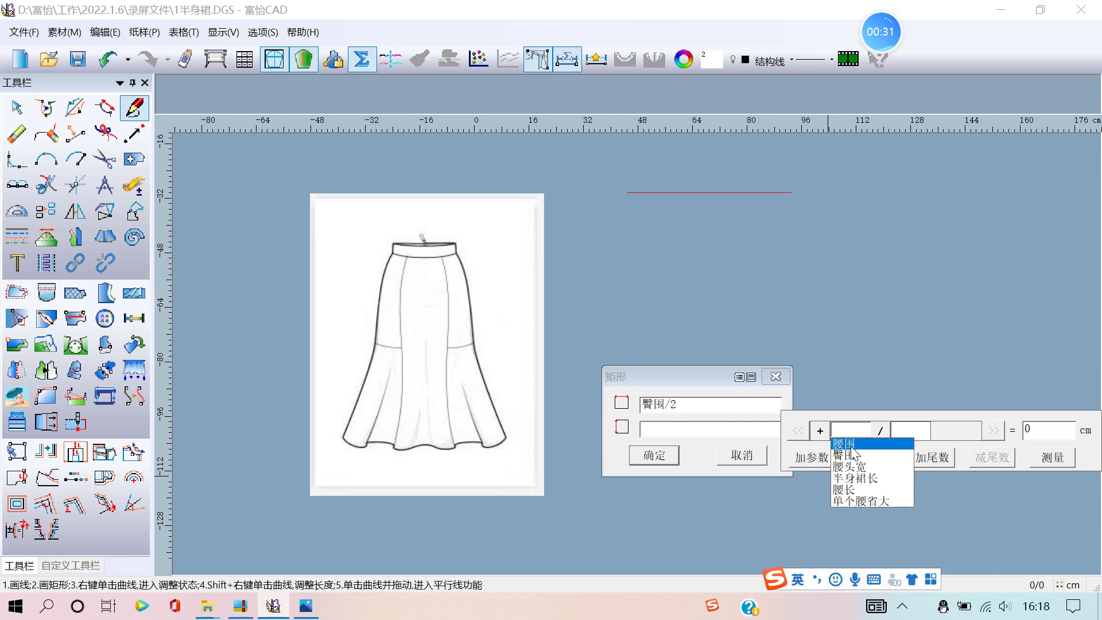
click(859, 478)
click(653, 455)
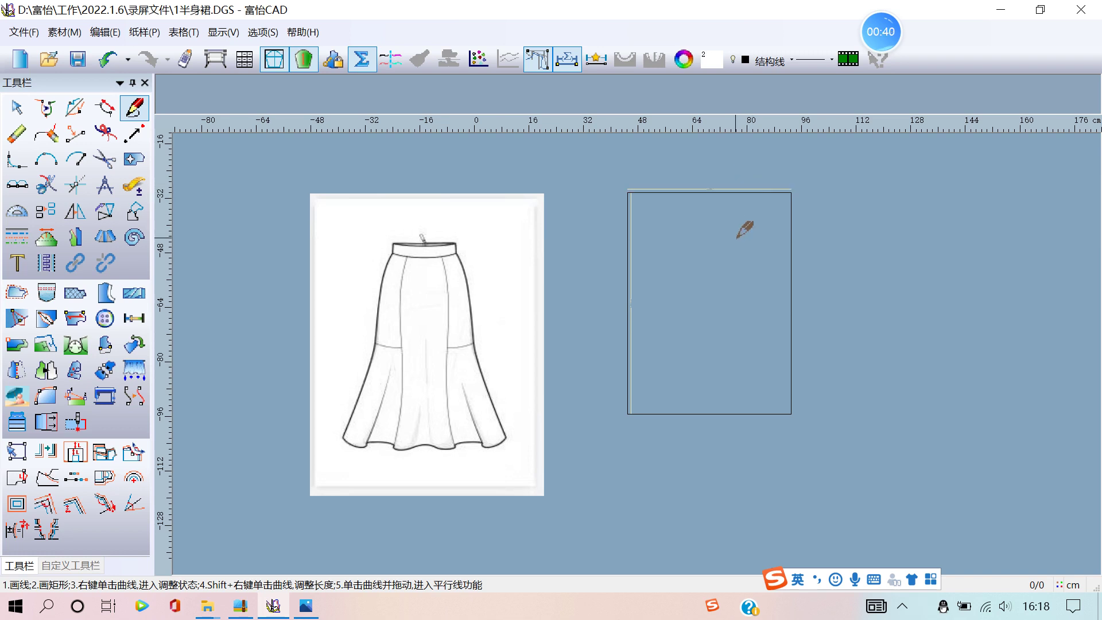
Step: Zoom in to check the rectangle's formula labels, then hide them with 显示公式
scroll(732, 225, up, 2)
scroll(631, 296, up, 1)
scroll(635, 342, up, 1)
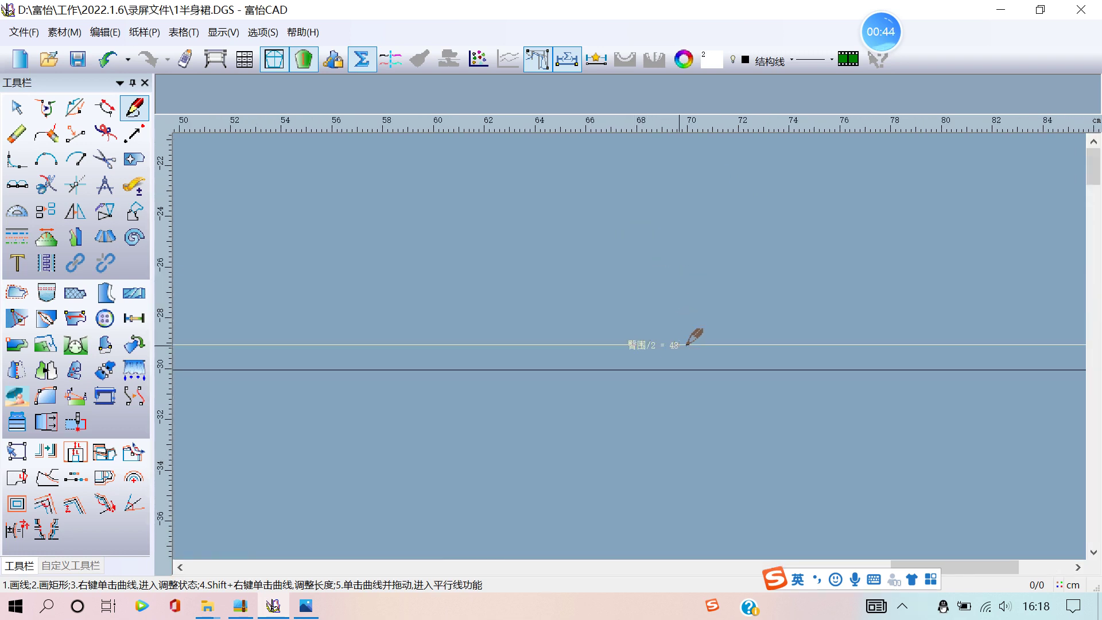
scroll(632, 350, up, 1)
scroll(620, 363, down, 1)
scroll(649, 339, down, 1)
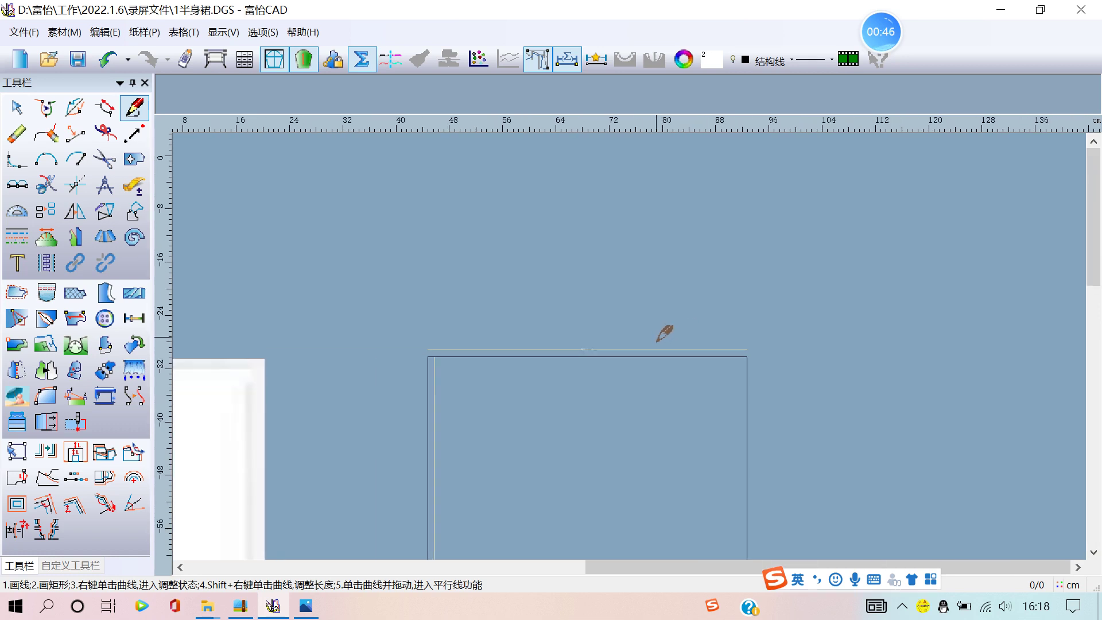
scroll(660, 340, down, 1)
scroll(581, 419, down, 1)
scroll(657, 345, up, 1)
scroll(652, 346, up, 1)
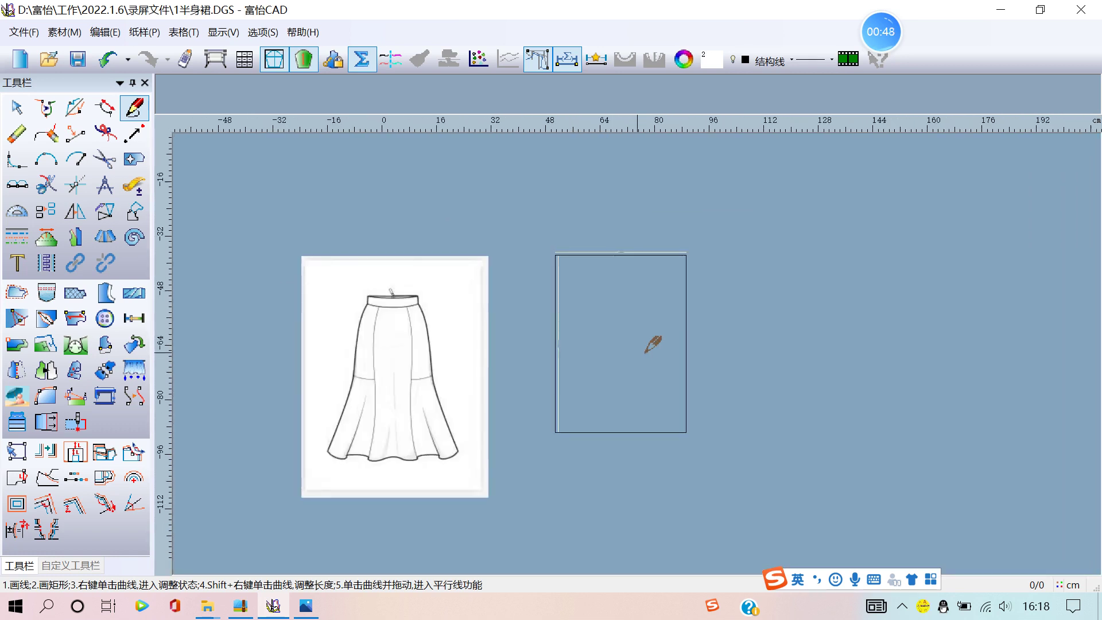
scroll(660, 349, up, 1)
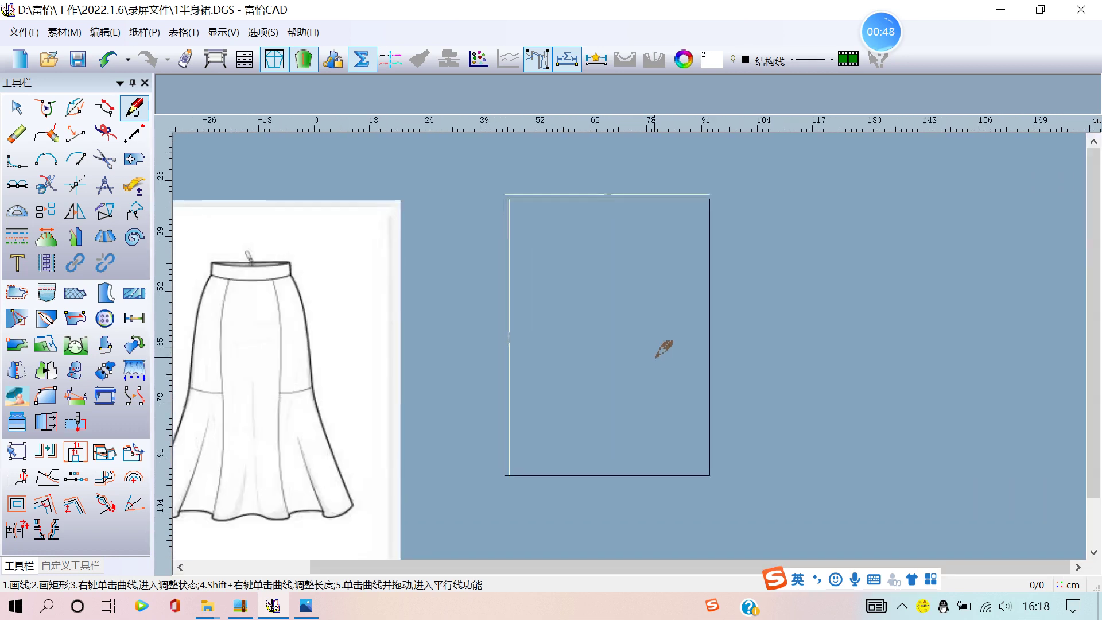
click(572, 64)
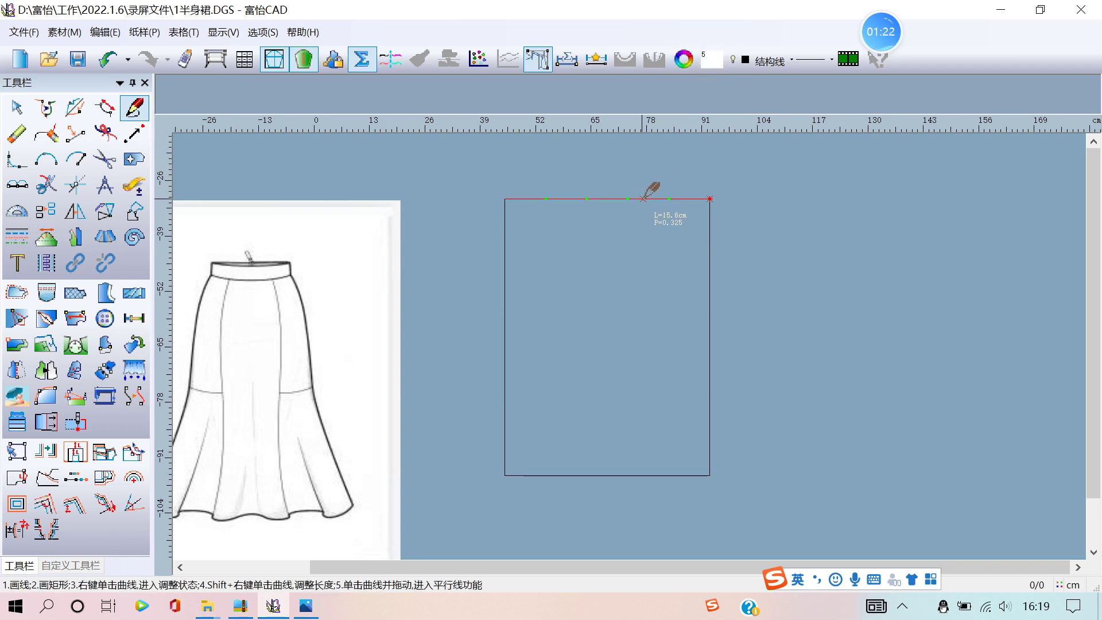
Step: Draw a vertical centre line from the top edge's midpoint, using 2 divisions
click(700, 62)
text(2)
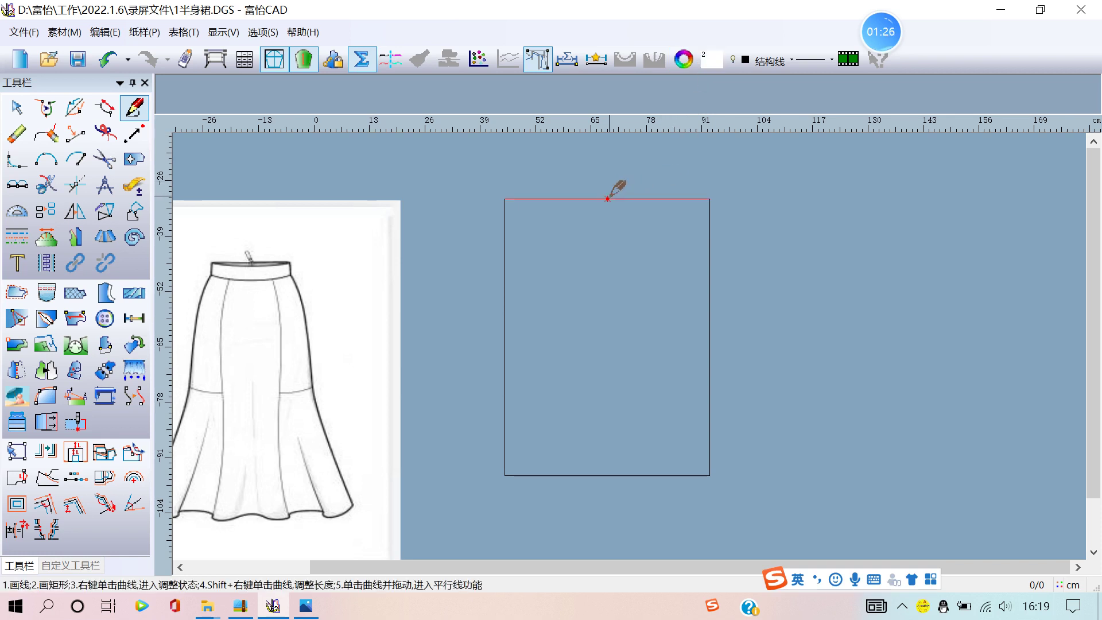
click(608, 200)
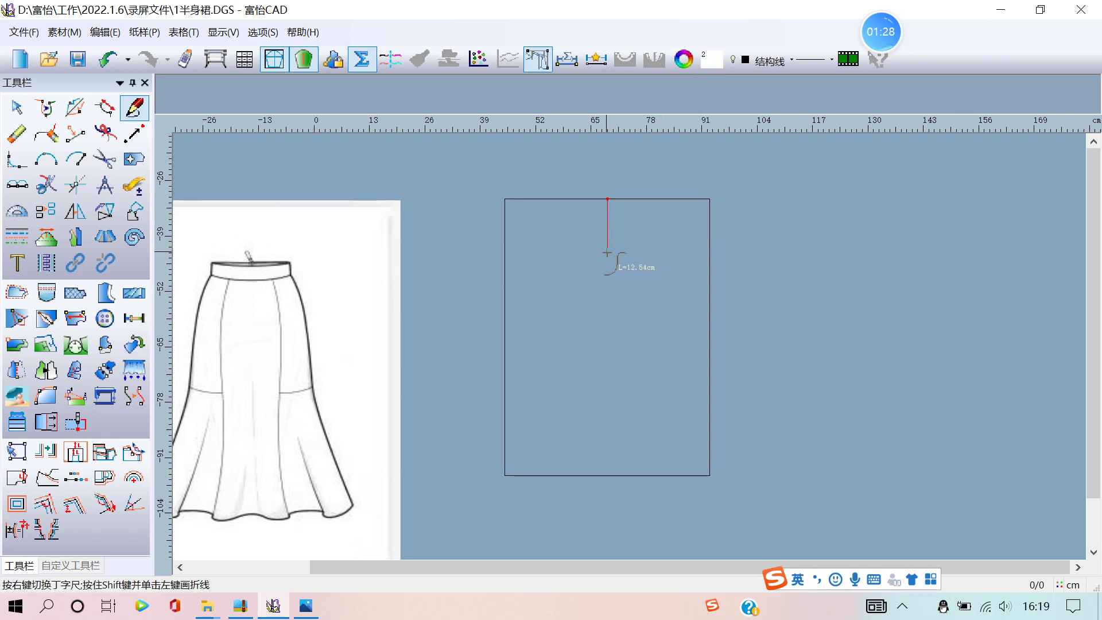
click(607, 475)
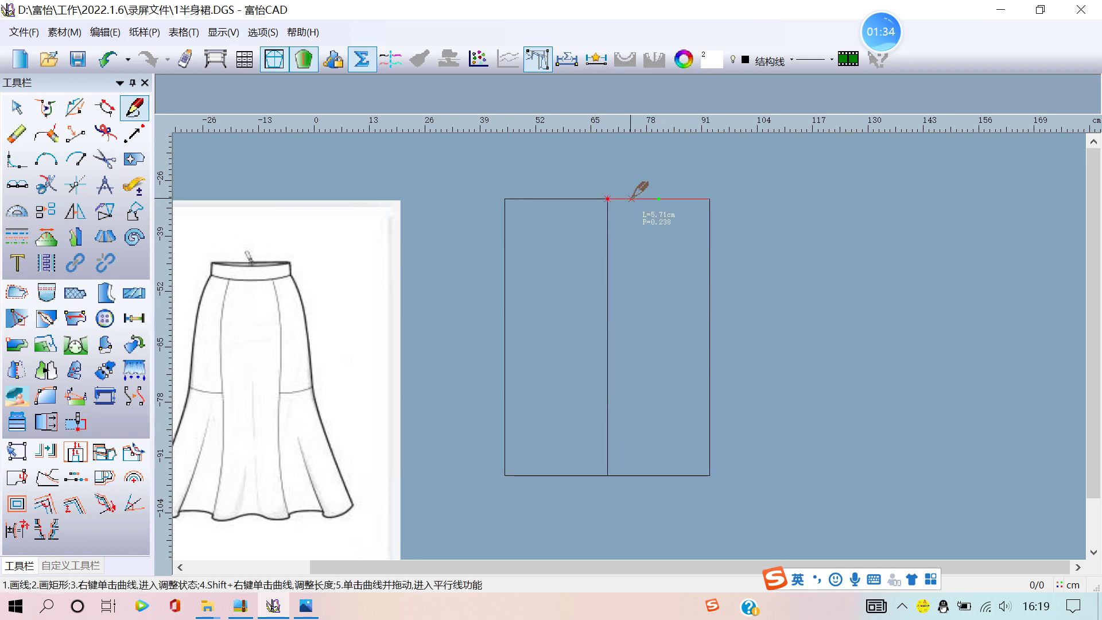
Step: Add a hip line parallel to the top edge, 腰长 (16.85 cm) below it
drag(632, 199, 633, 269)
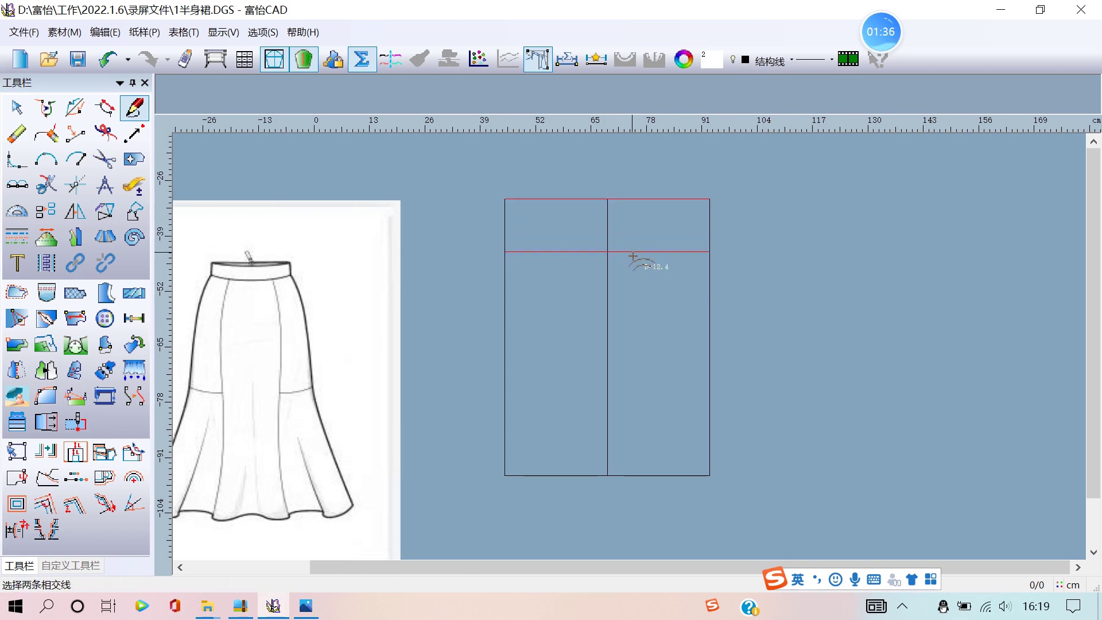
click(633, 271)
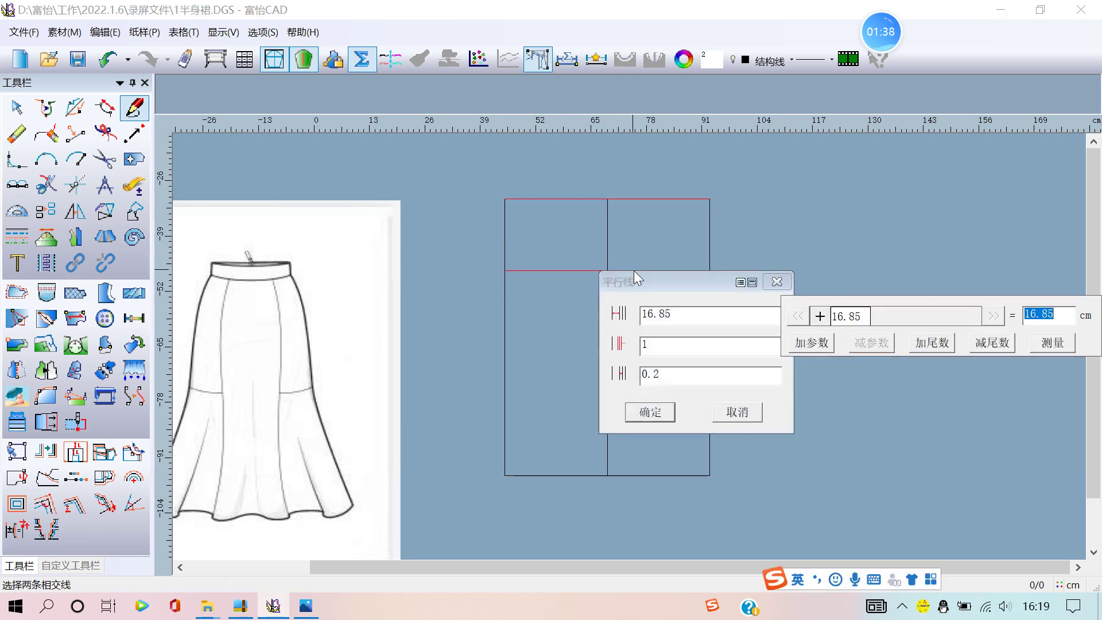
click(815, 344)
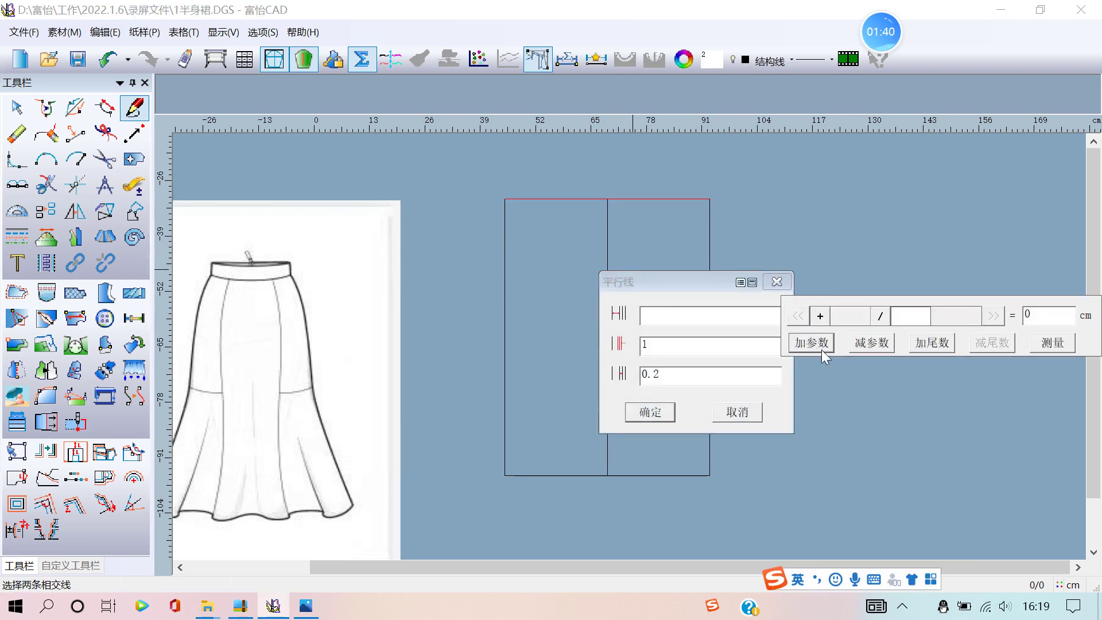
click(849, 320)
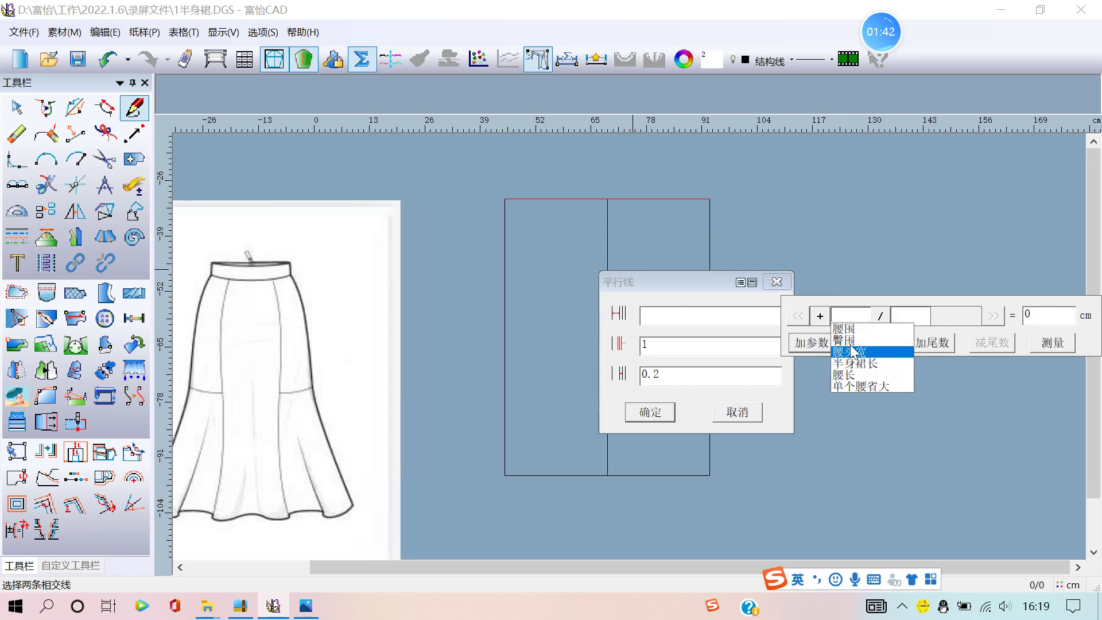
click(855, 376)
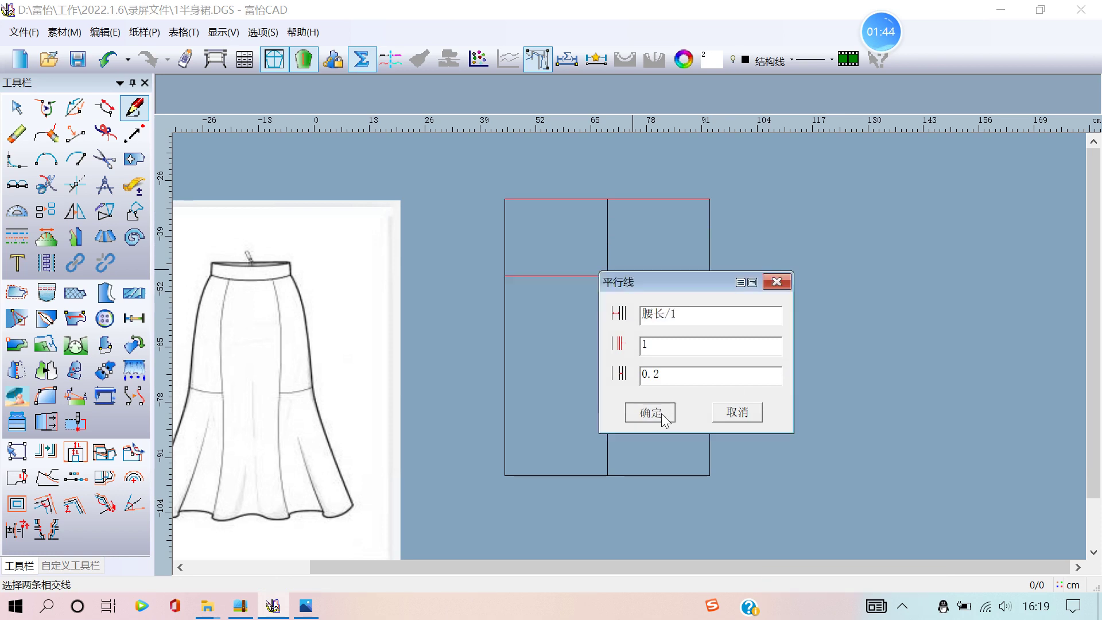
click(661, 413)
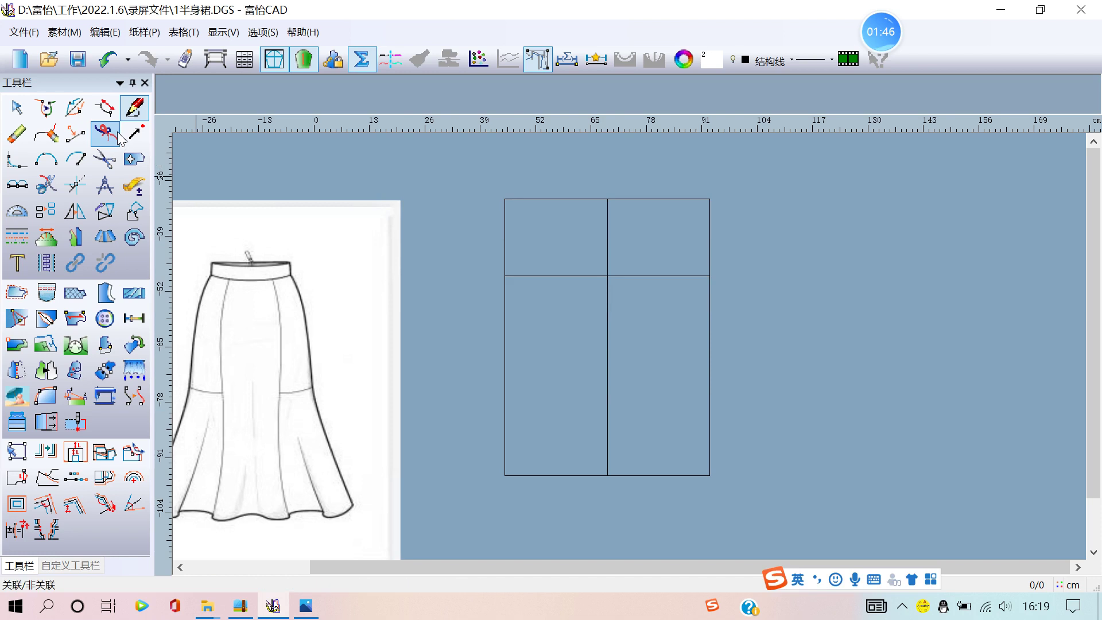
click(79, 139)
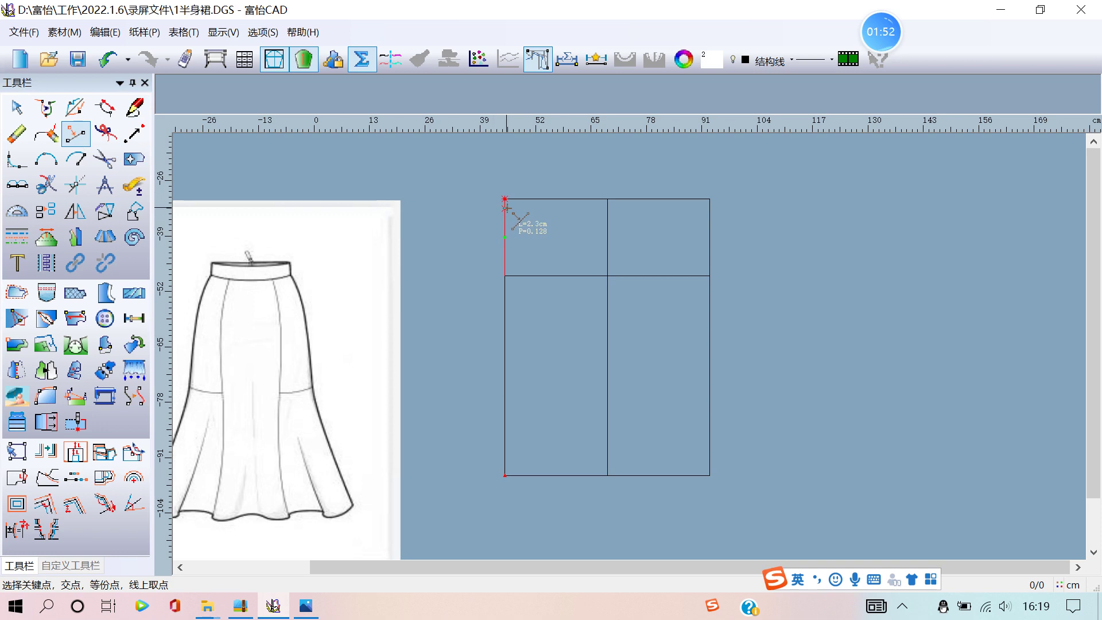
Step: Mark points 1 cm down the left edge and 4 cm above the hip line on the centre line
click(505, 208)
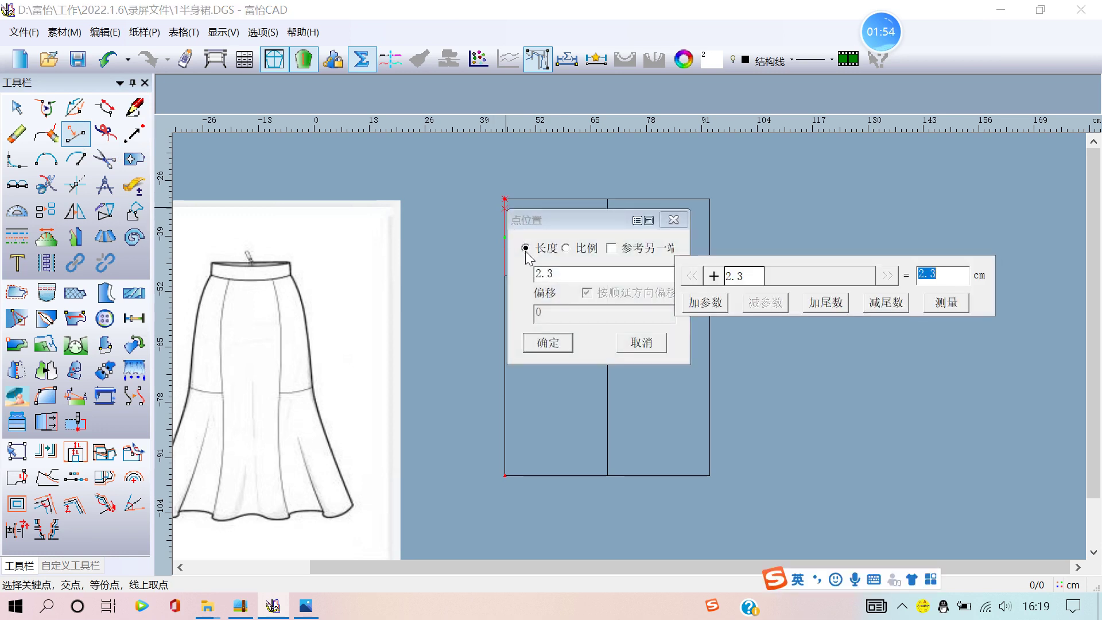
text(1)
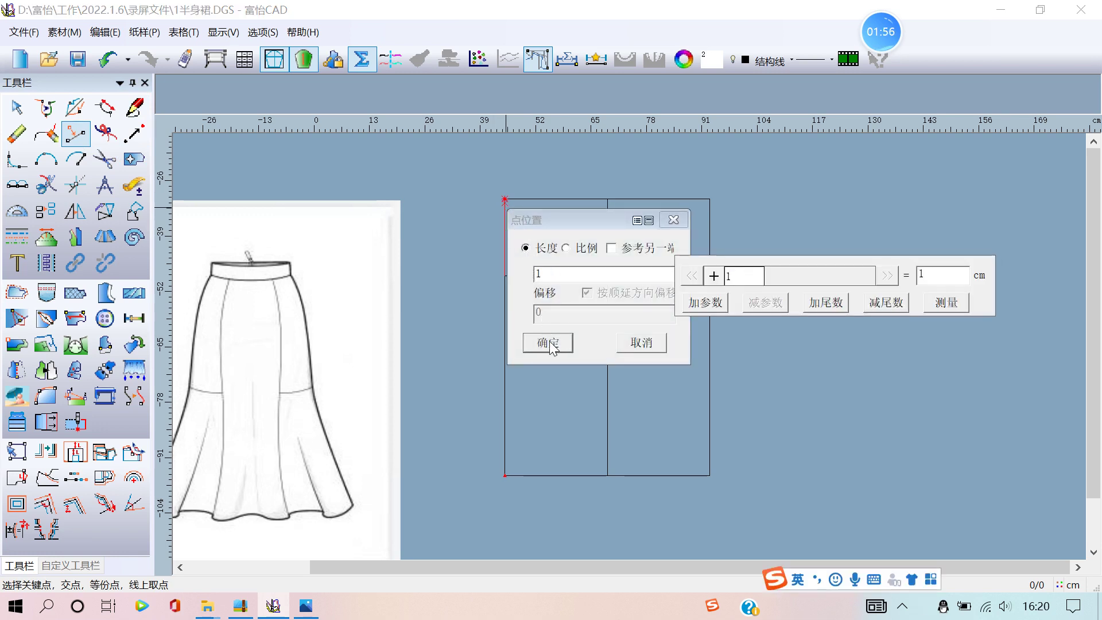
click(550, 343)
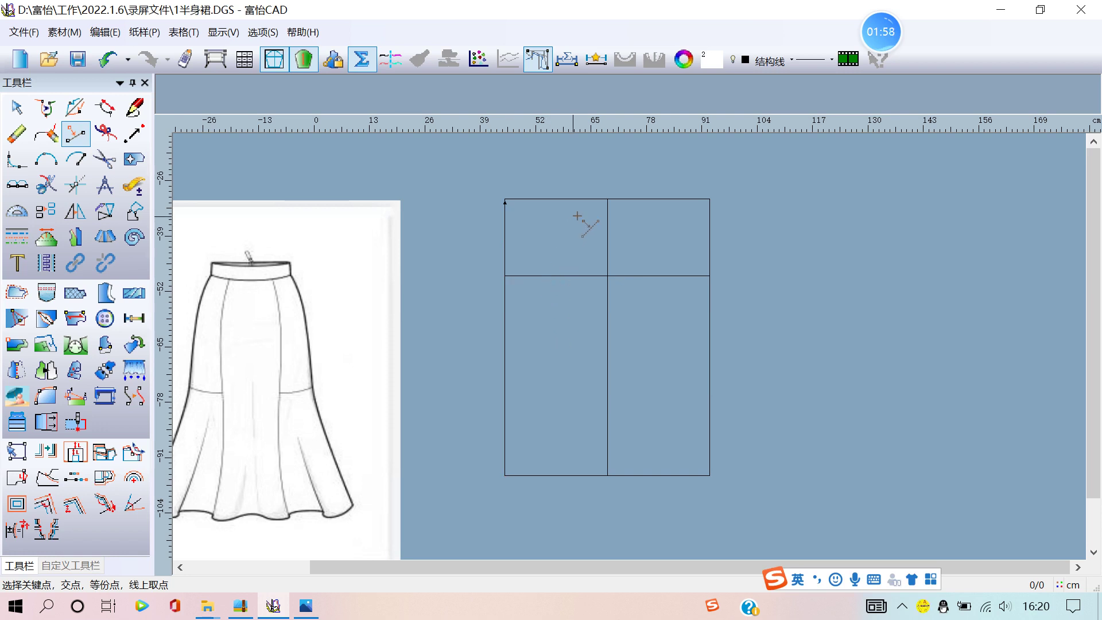
click(608, 265)
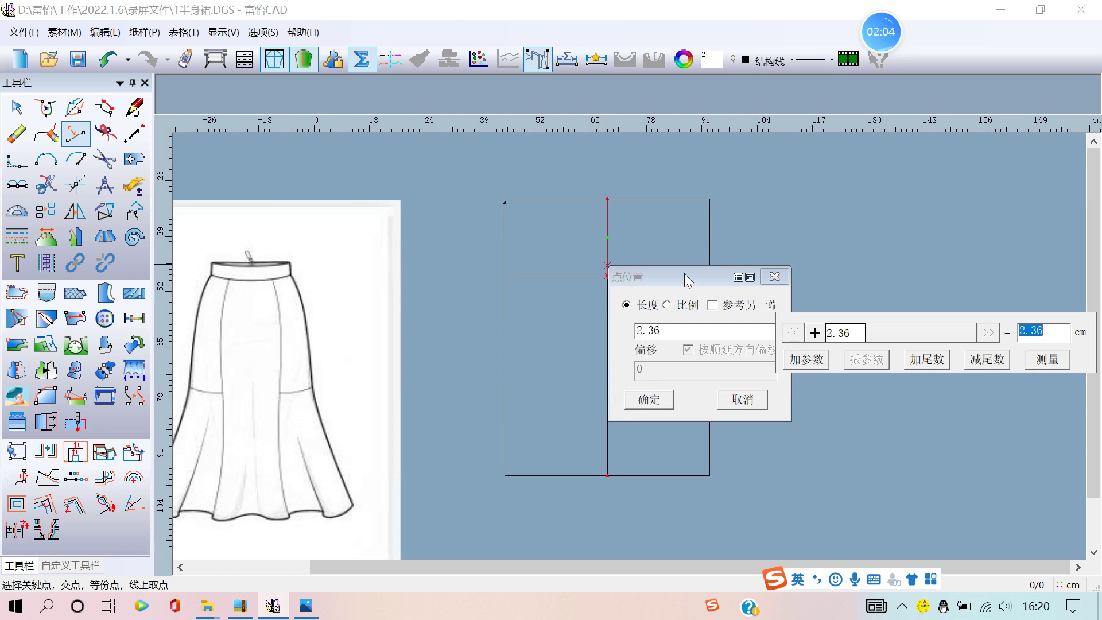
drag(684, 274, 704, 293)
click(686, 356)
text(4)
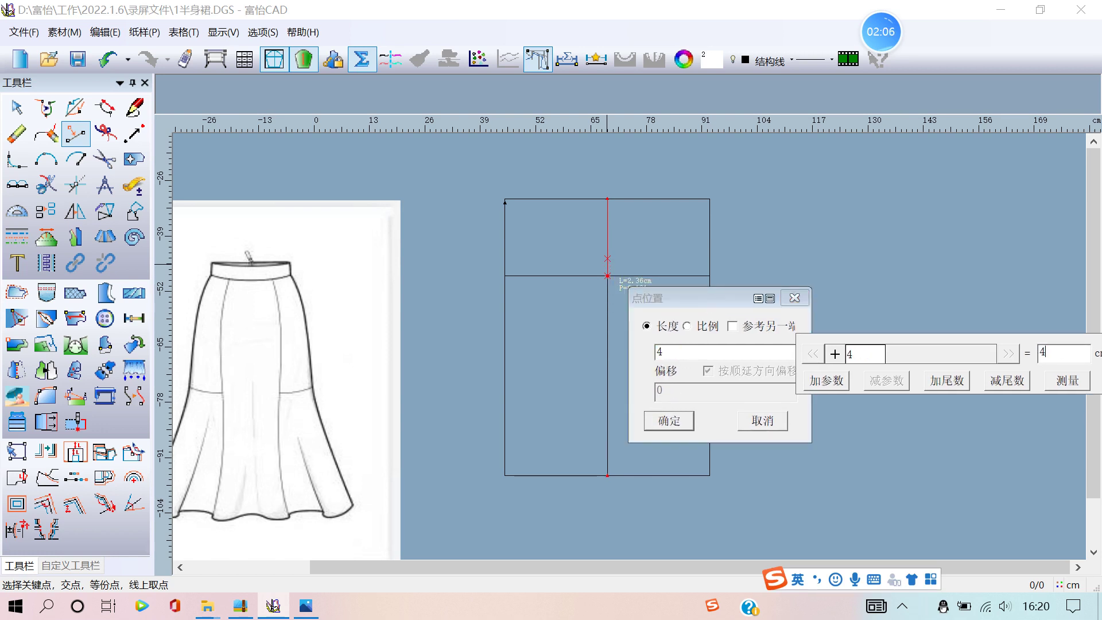
click(672, 420)
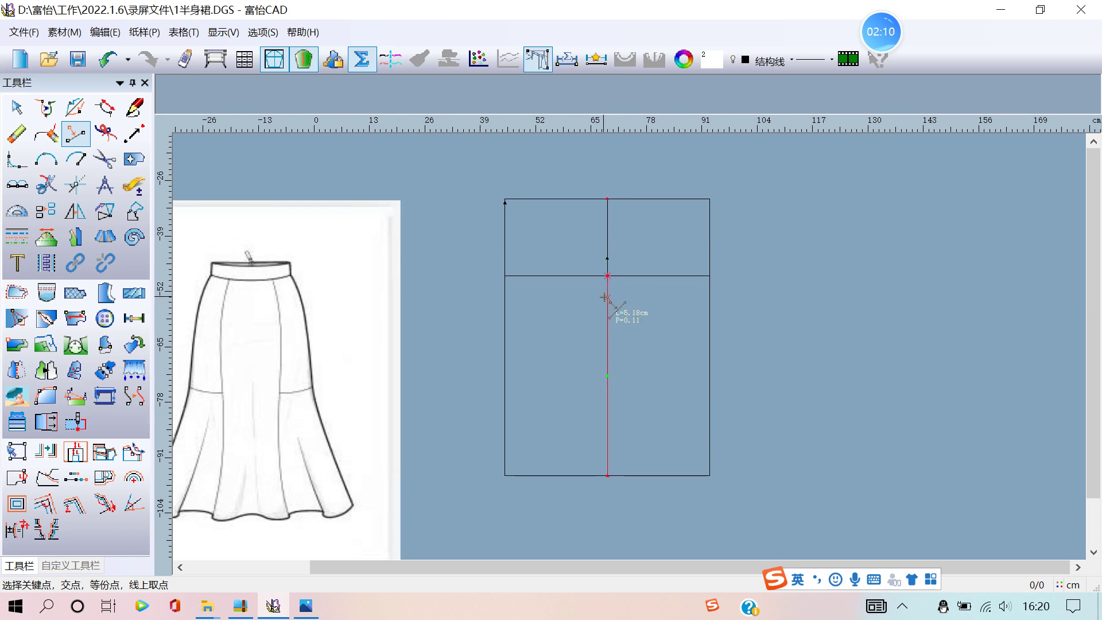
Step: Place a waist-line point 腰围/4 (18 cm) in from the left end
scroll(630, 346, up, 1)
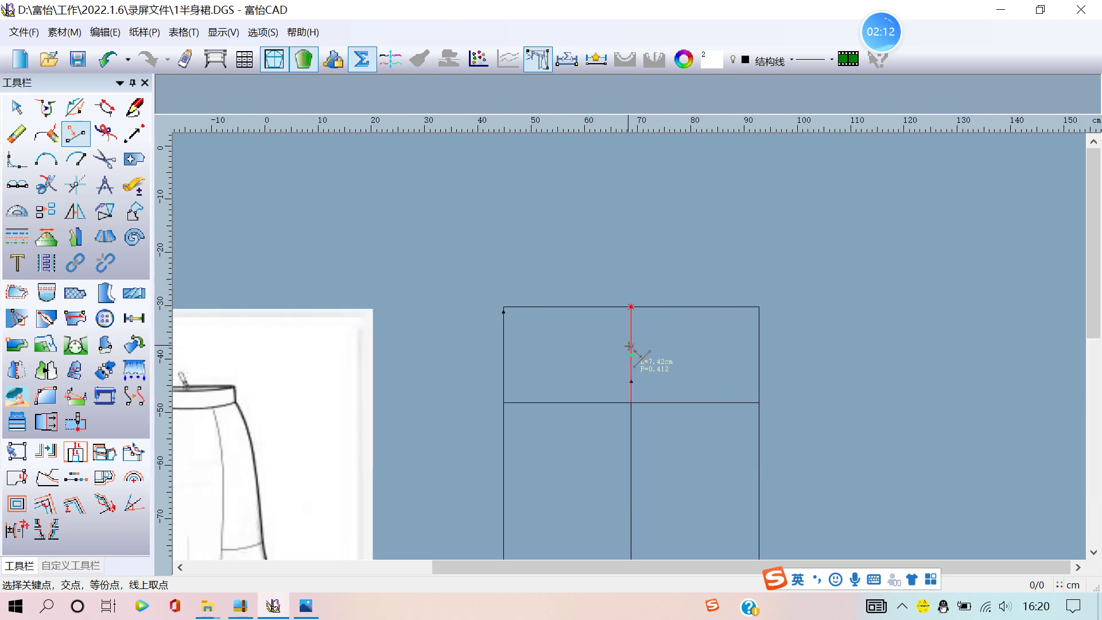
scroll(630, 346, down, 1)
scroll(631, 396, up, 2)
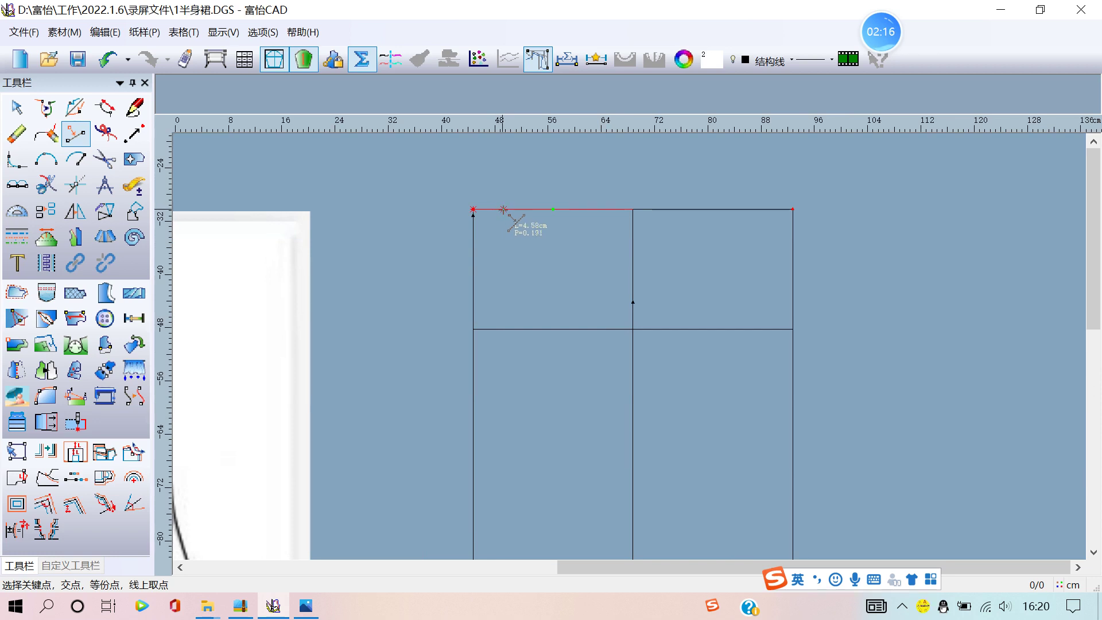
click(504, 210)
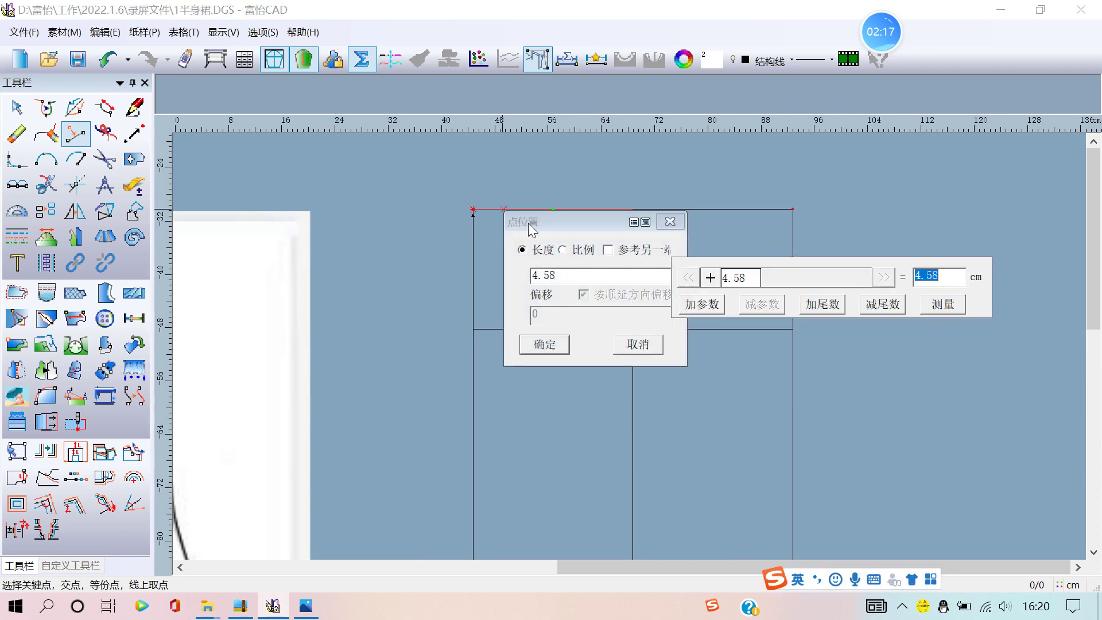
click(696, 306)
click(745, 278)
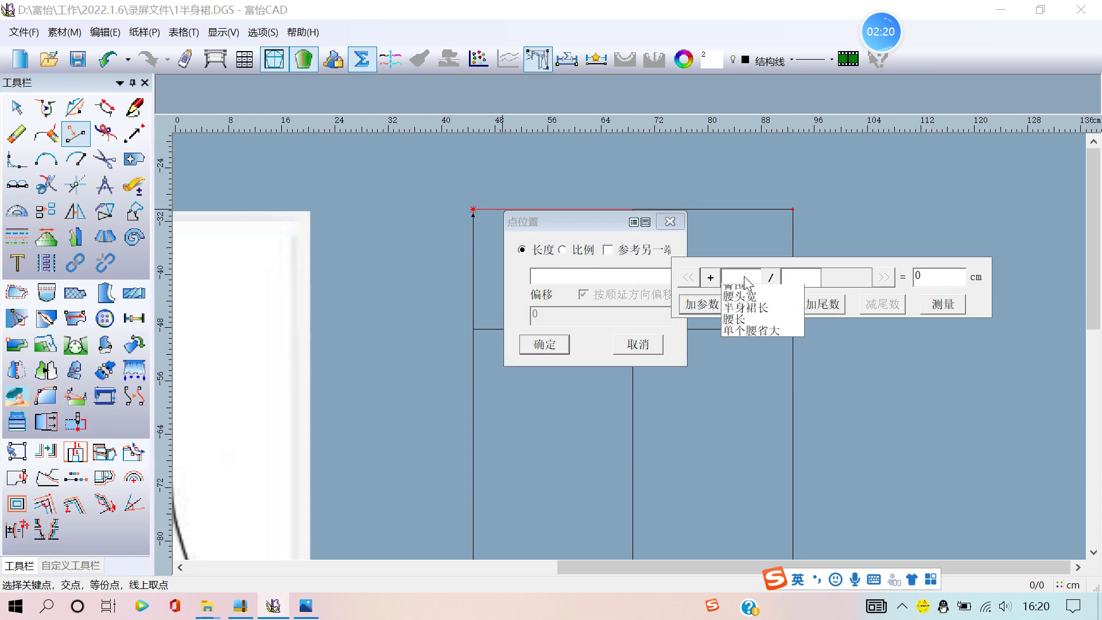
click(741, 291)
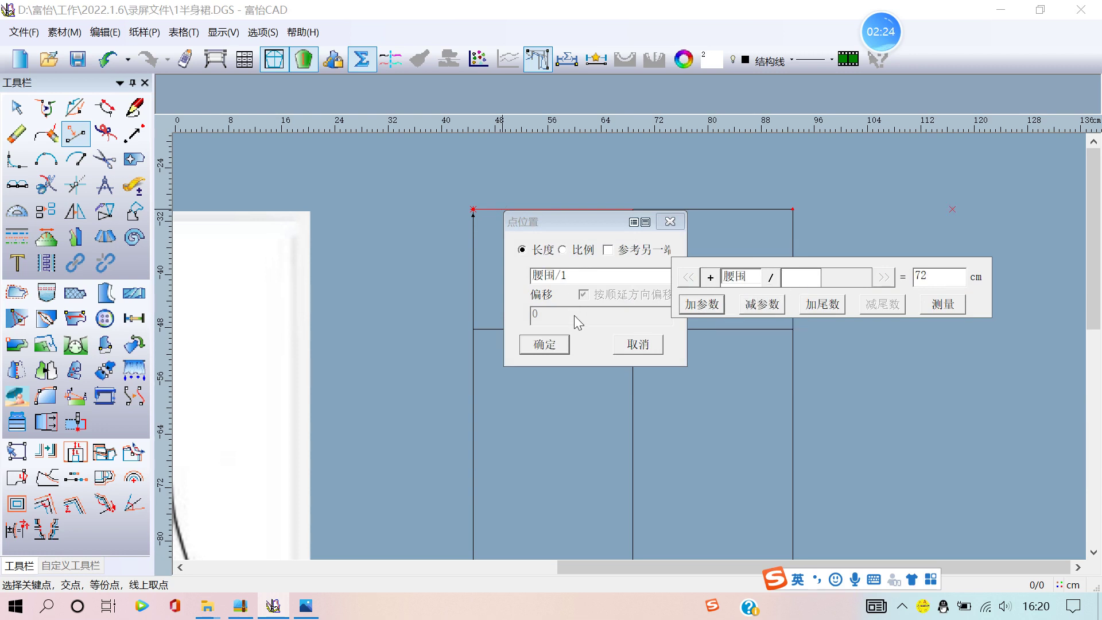
text(4)
click(549, 343)
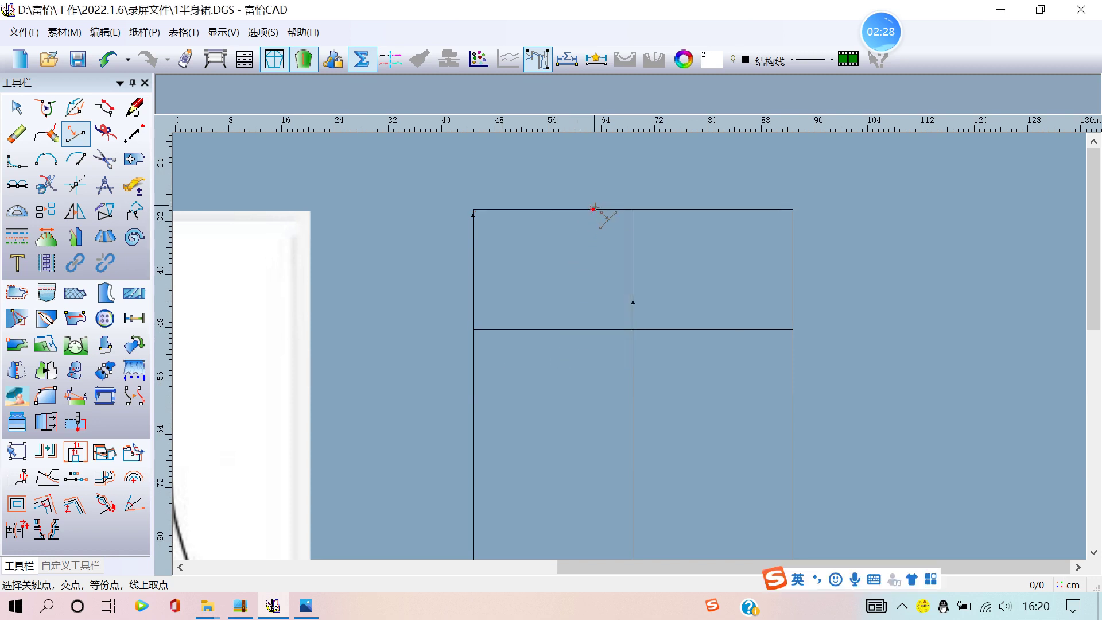
Step: Place a second waist-line point 腰围/4 (18 cm) in from the right end
scroll(636, 357, up, 2)
scroll(634, 352, down, 2)
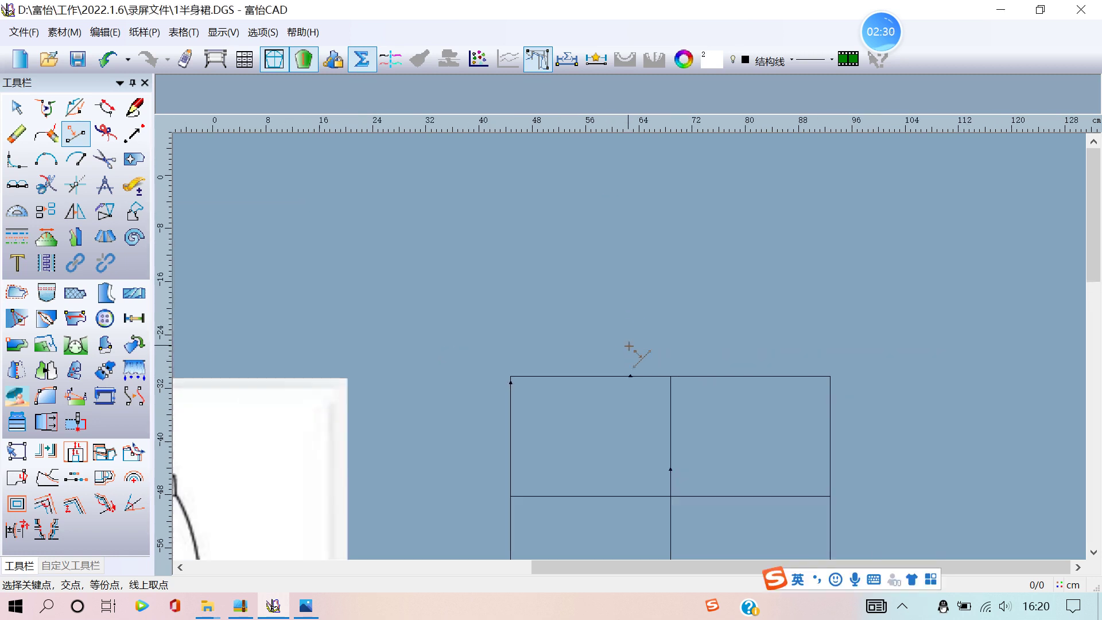
scroll(628, 331, up, 1)
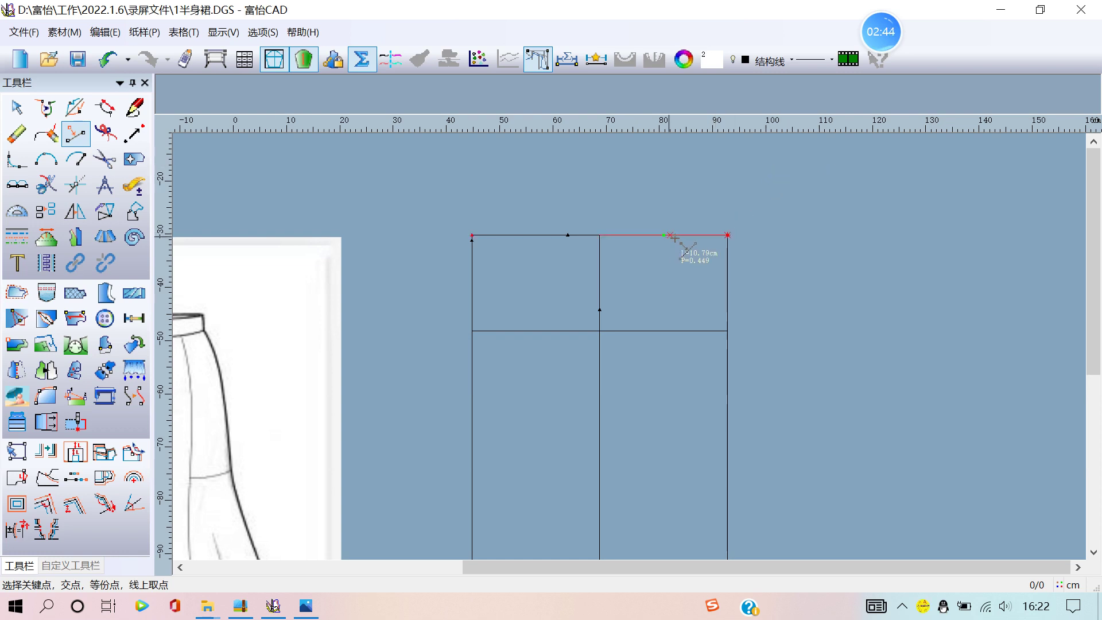
click(697, 236)
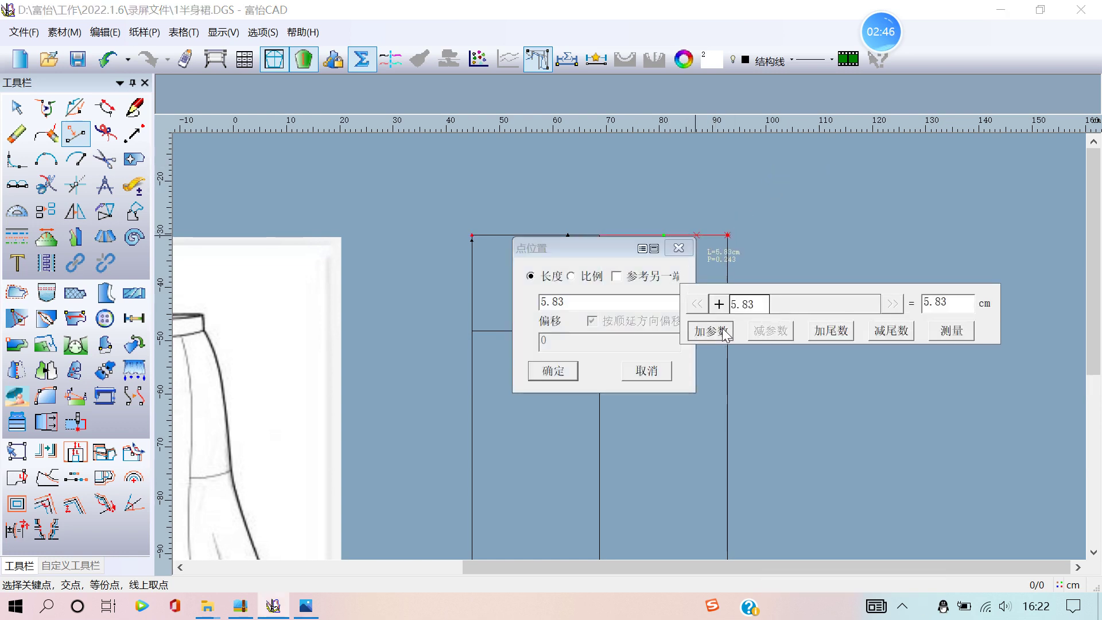
key(BackSpace)
click(749, 304)
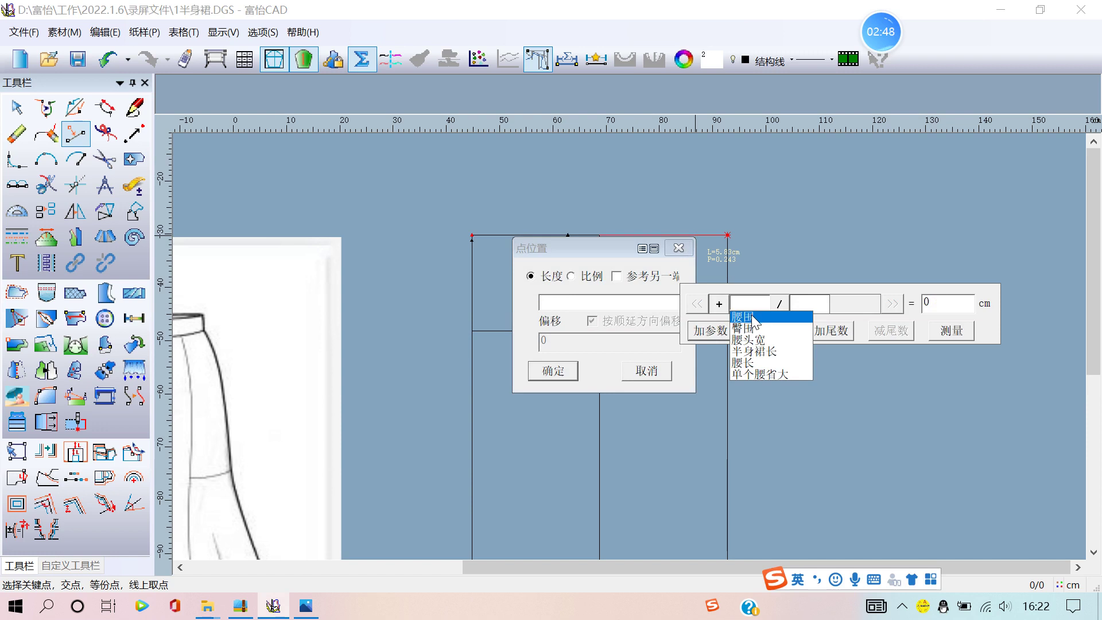
click(752, 319)
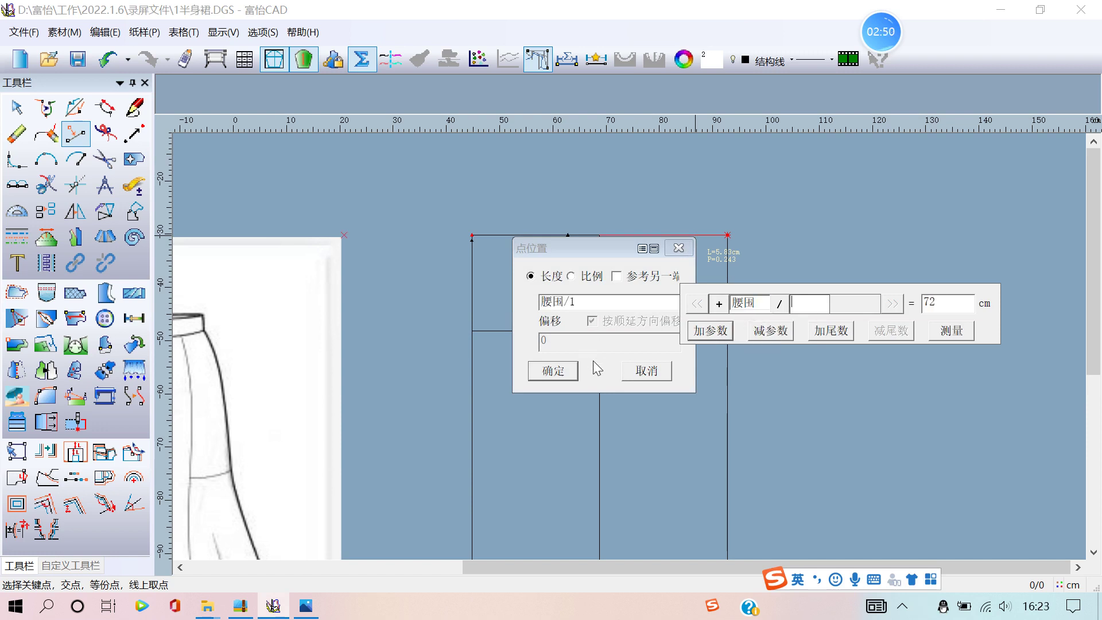
text(4)
click(548, 371)
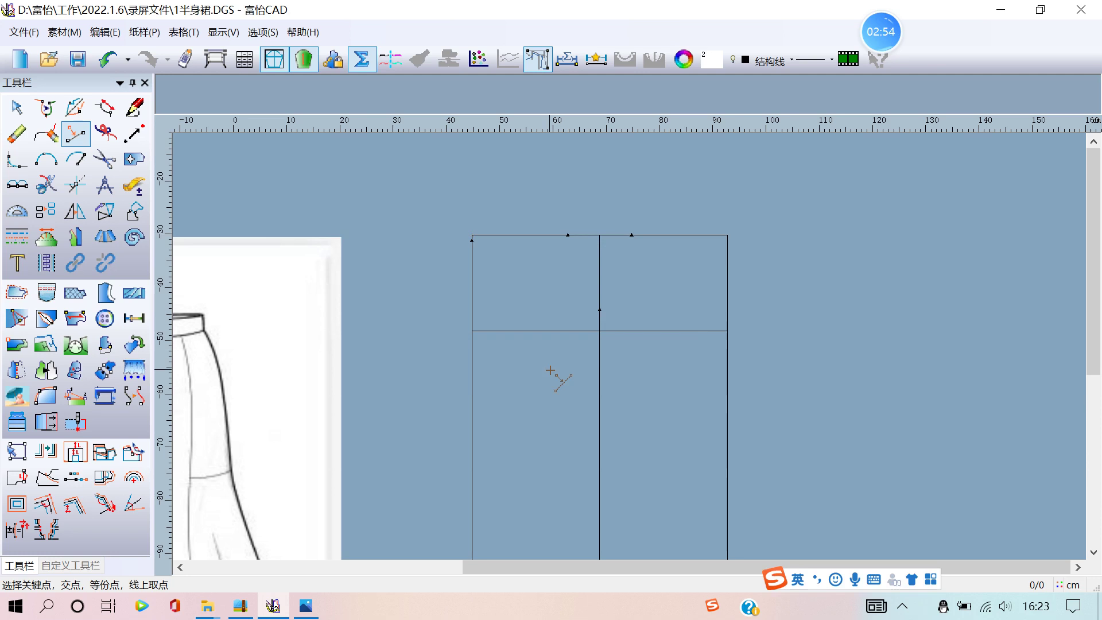
Step: Draw lines from both waist points to the centre-hip intersection, forming a V dart
right_click(752, 189)
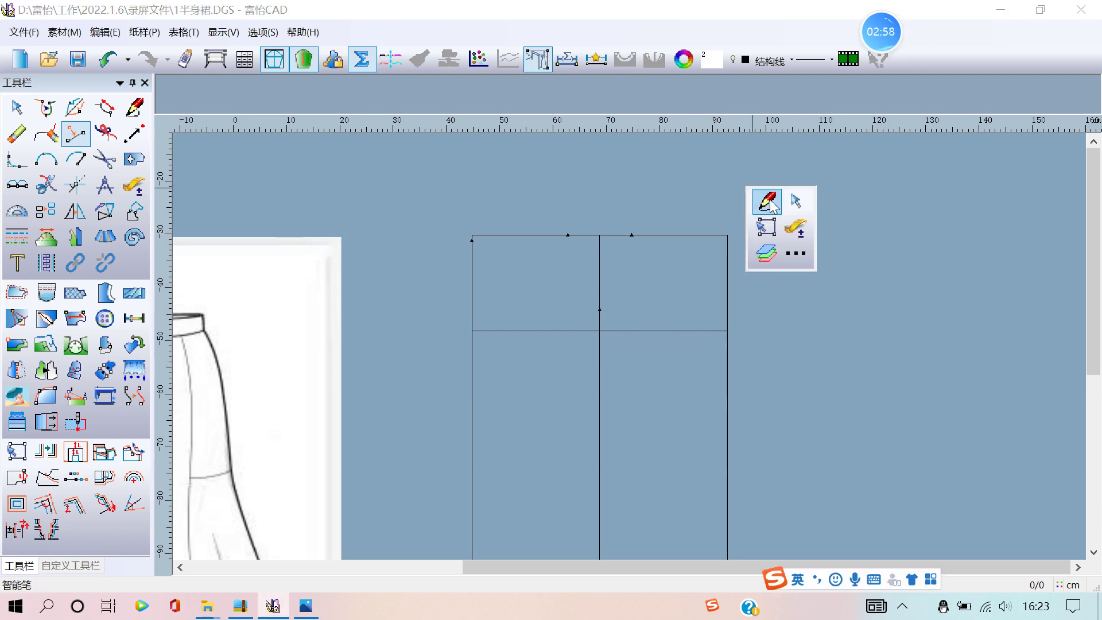
click(769, 197)
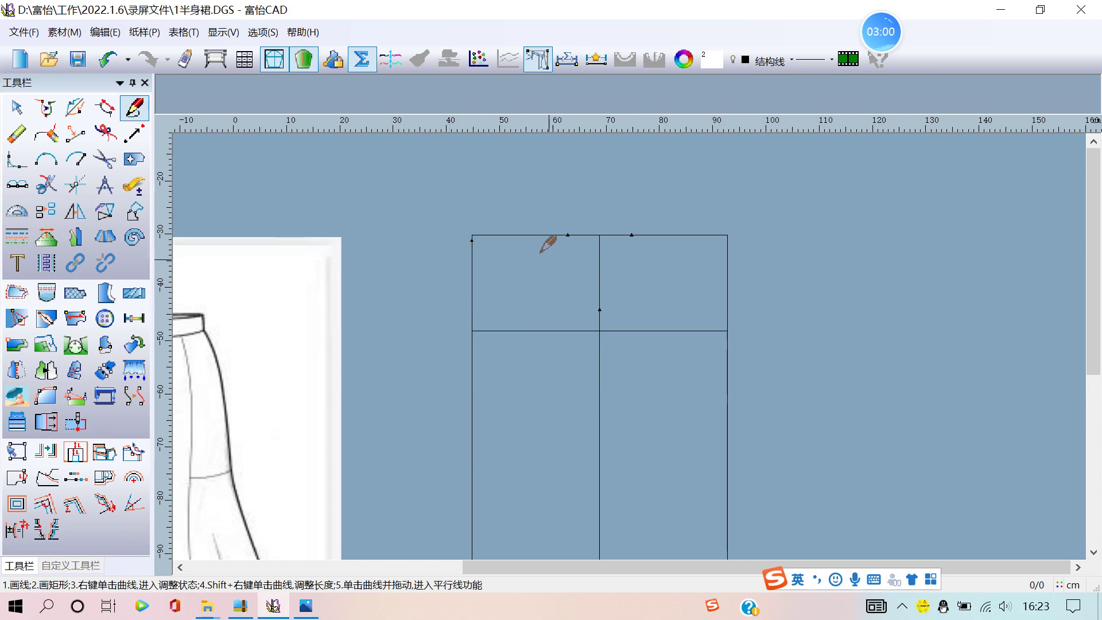
click(568, 235)
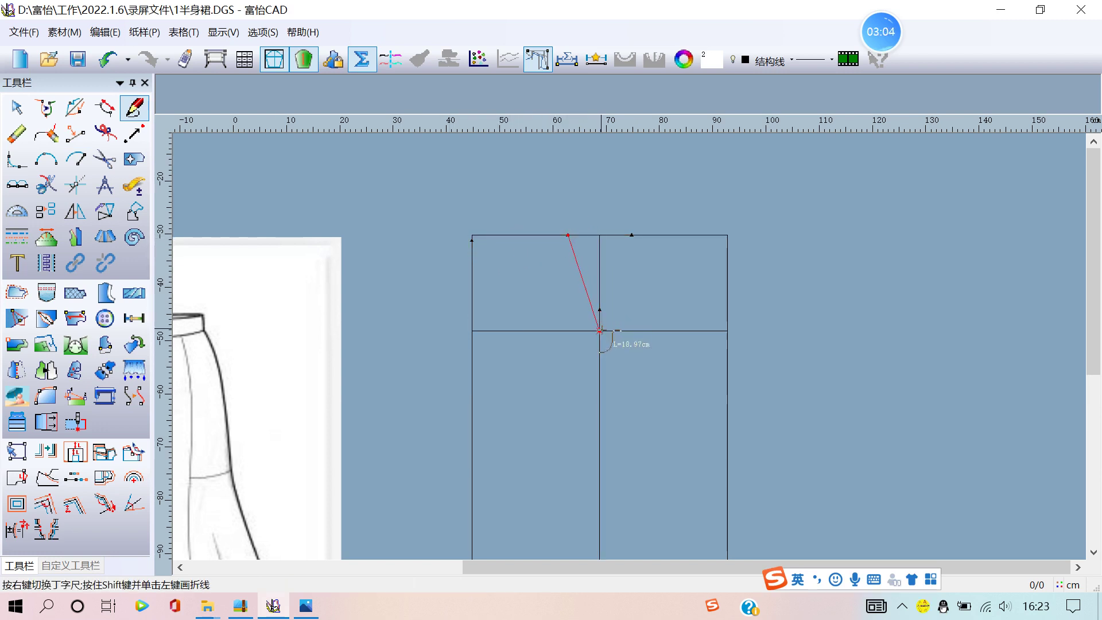
click(600, 331)
right_click(600, 331)
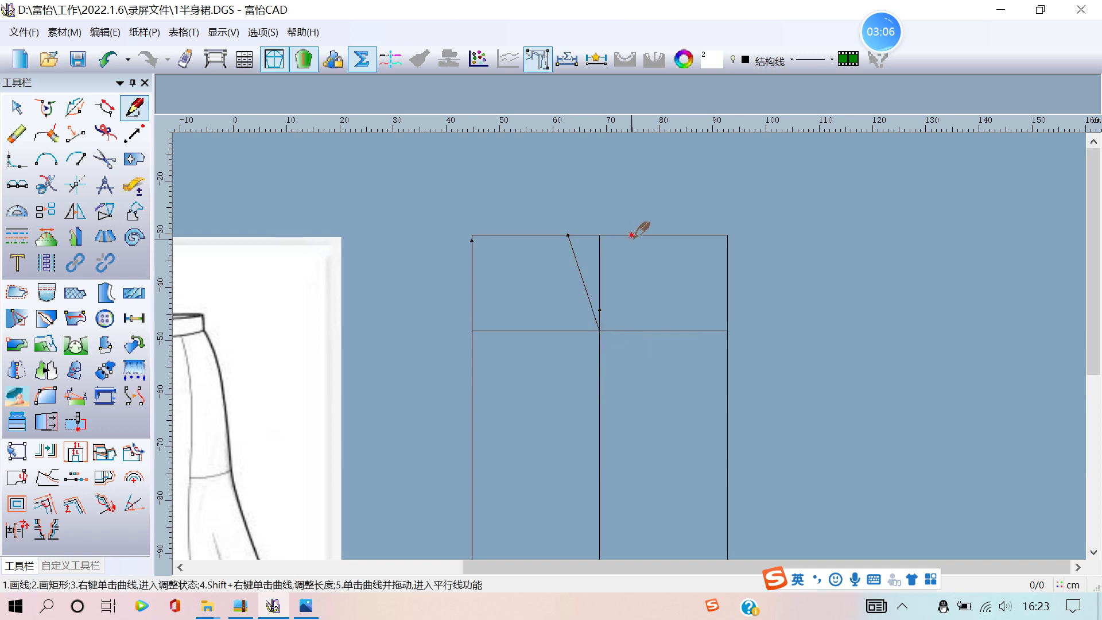
click(632, 234)
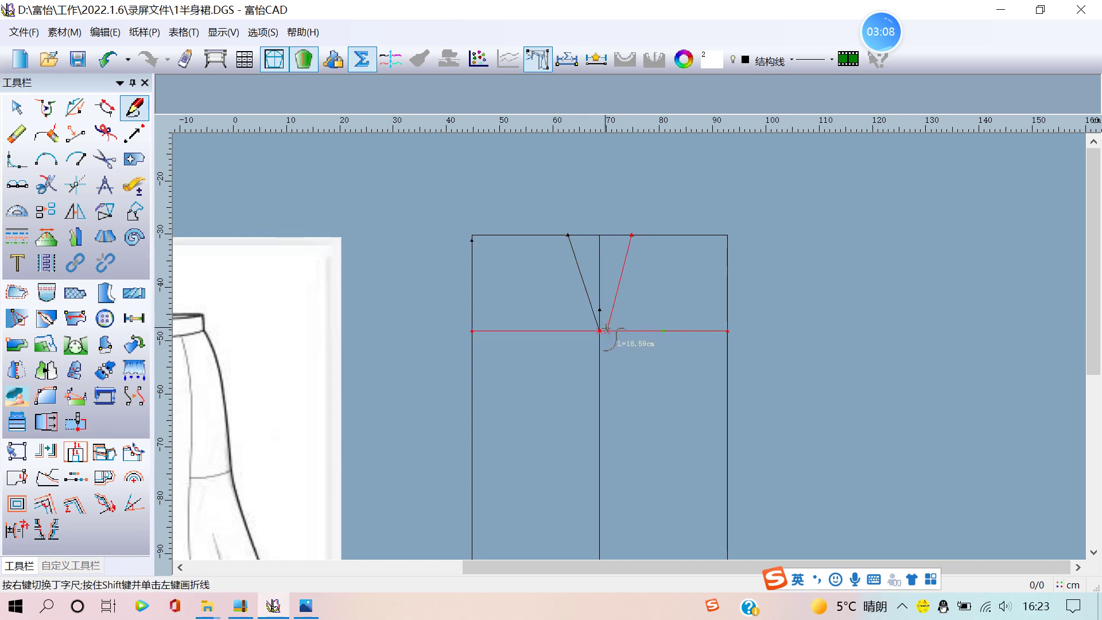
click(600, 331)
right_click(615, 319)
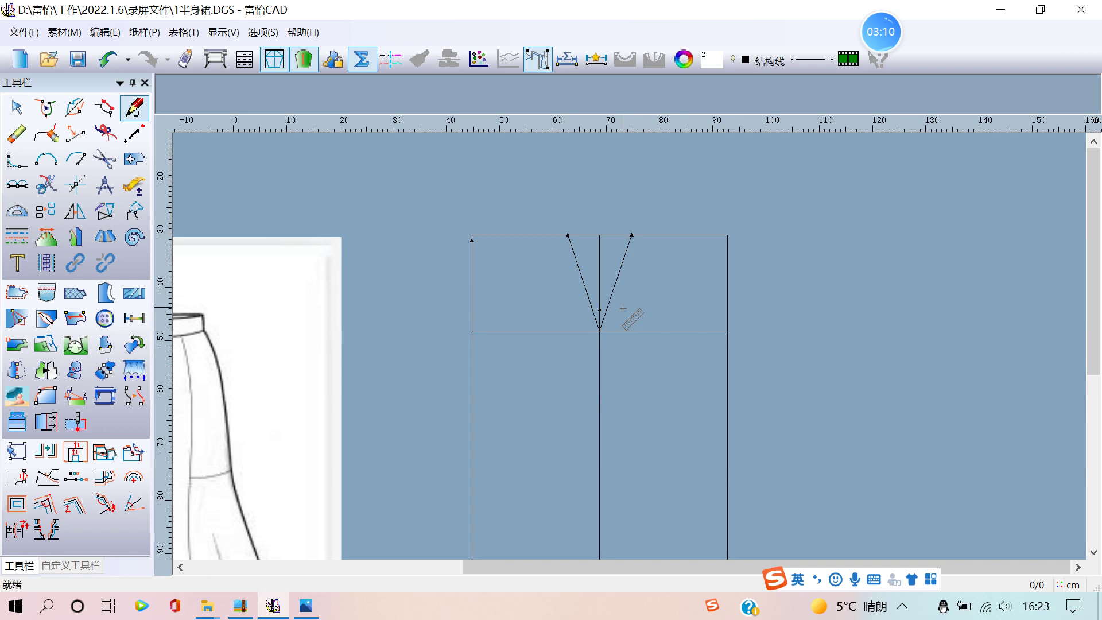
scroll(600, 328, up, 1)
Step: Bow the left dart leg into a curve ending on the centre line
scroll(633, 337, up, 1)
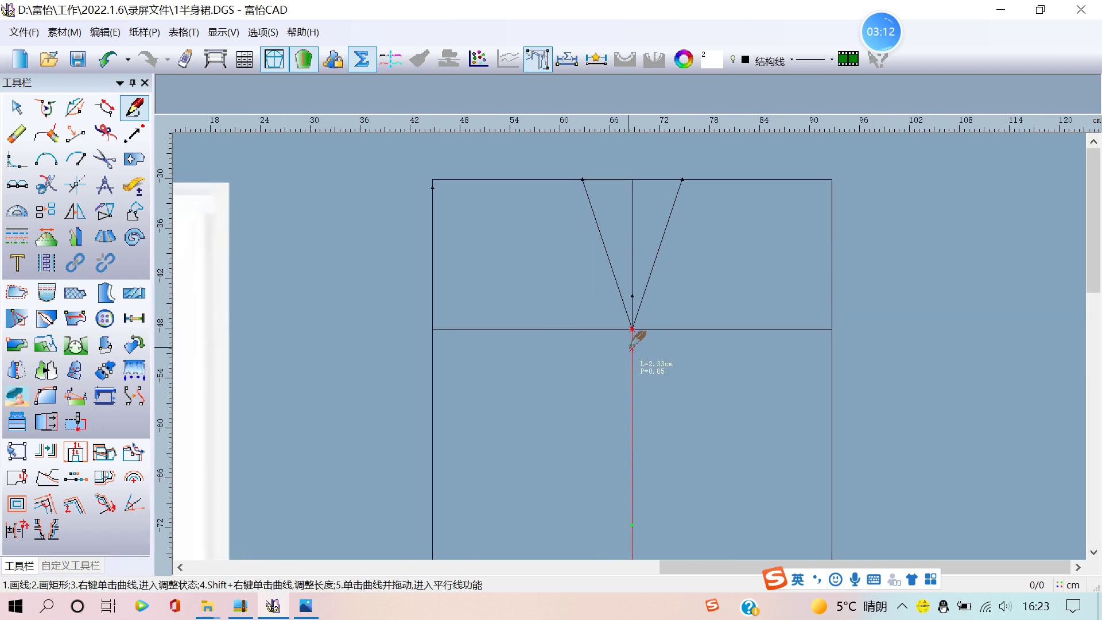
scroll(633, 333, up, 1)
scroll(634, 335, up, 1)
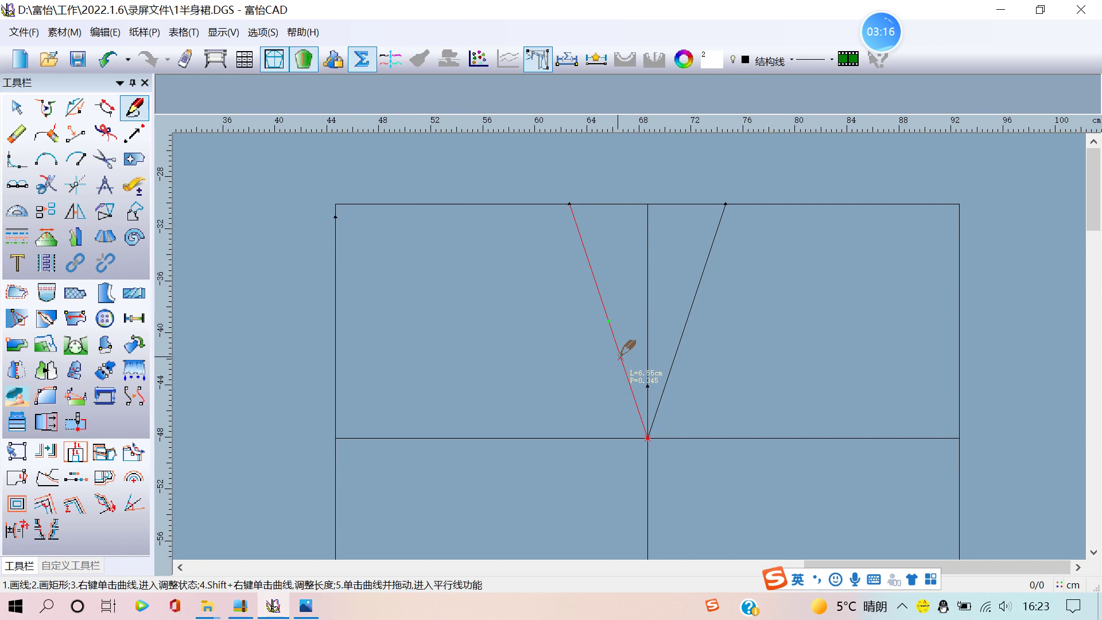
right_click(621, 357)
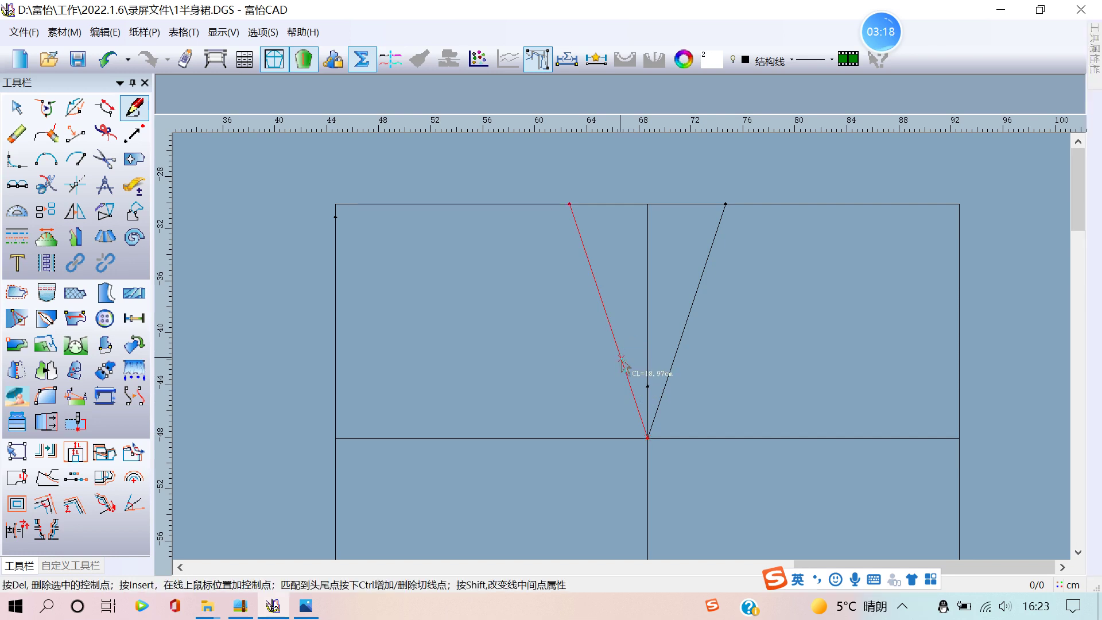
drag(626, 361, 630, 360)
drag(634, 368, 647, 402)
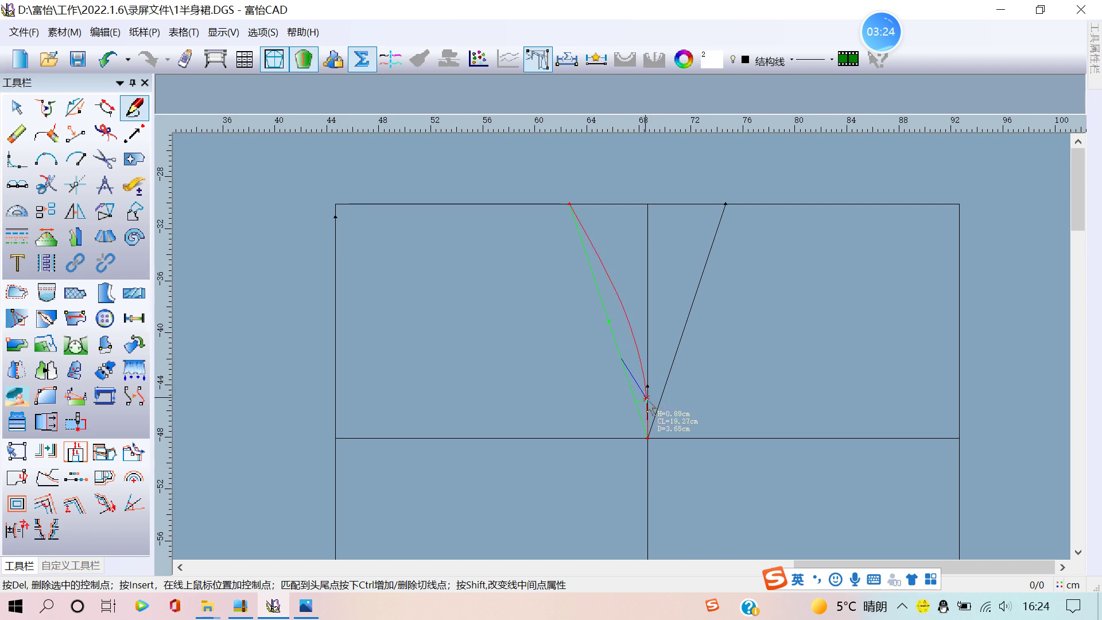
drag(649, 404, 651, 395)
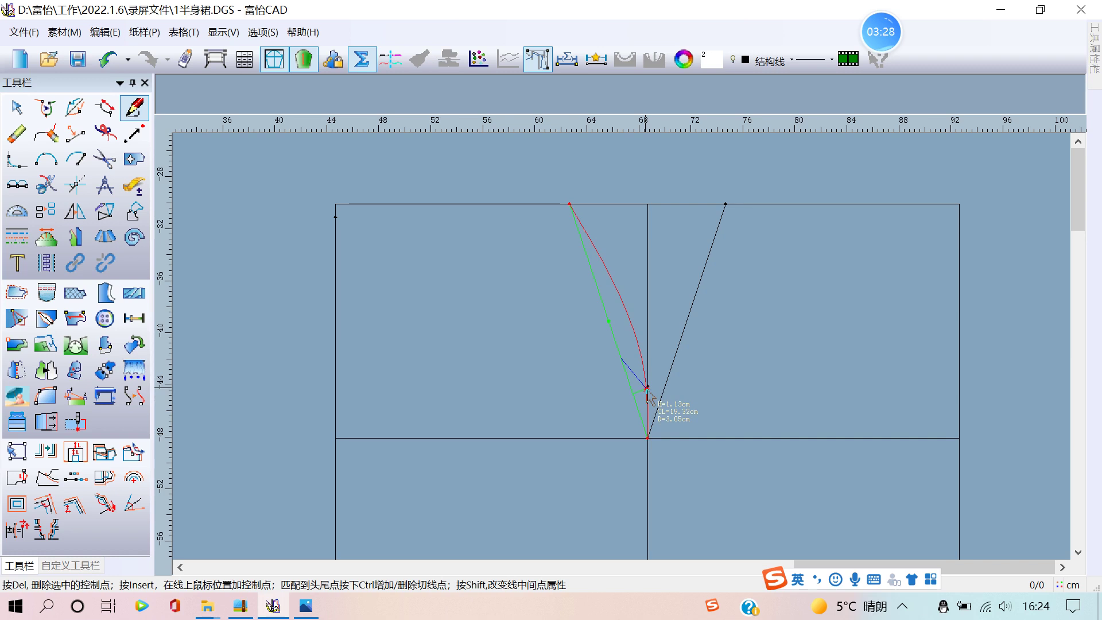
right_click(683, 365)
Step: Bend the right dart leg into a matching inward curve
mouse_move(666, 382)
mouse_down()
mouse_move(656, 409)
mouse_move(649, 392)
mouse_up()
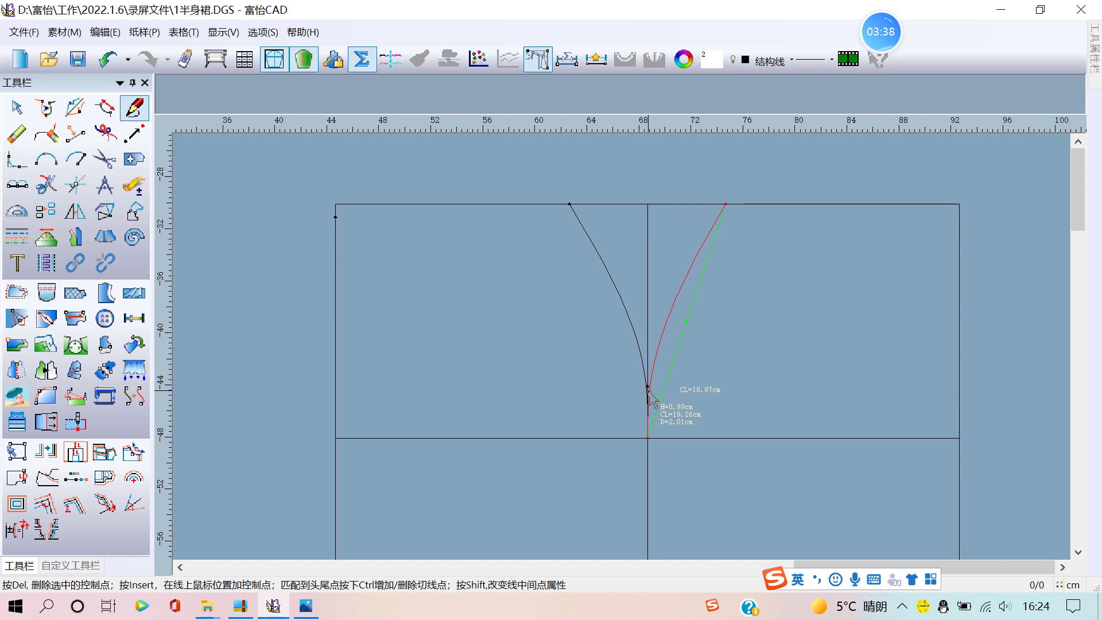
right_click(678, 384)
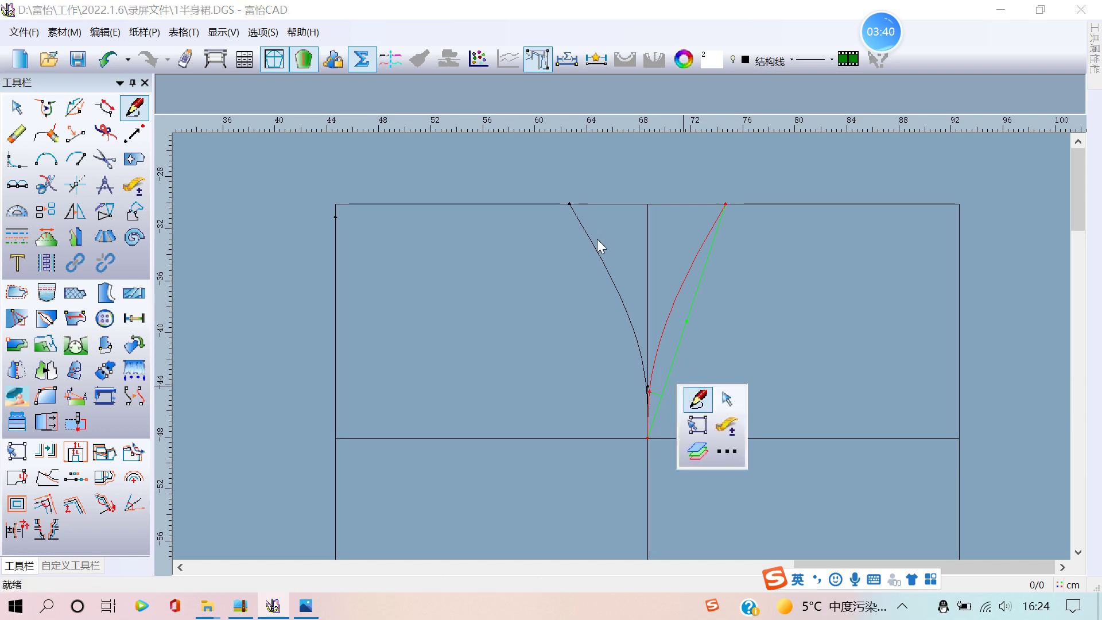
click(698, 400)
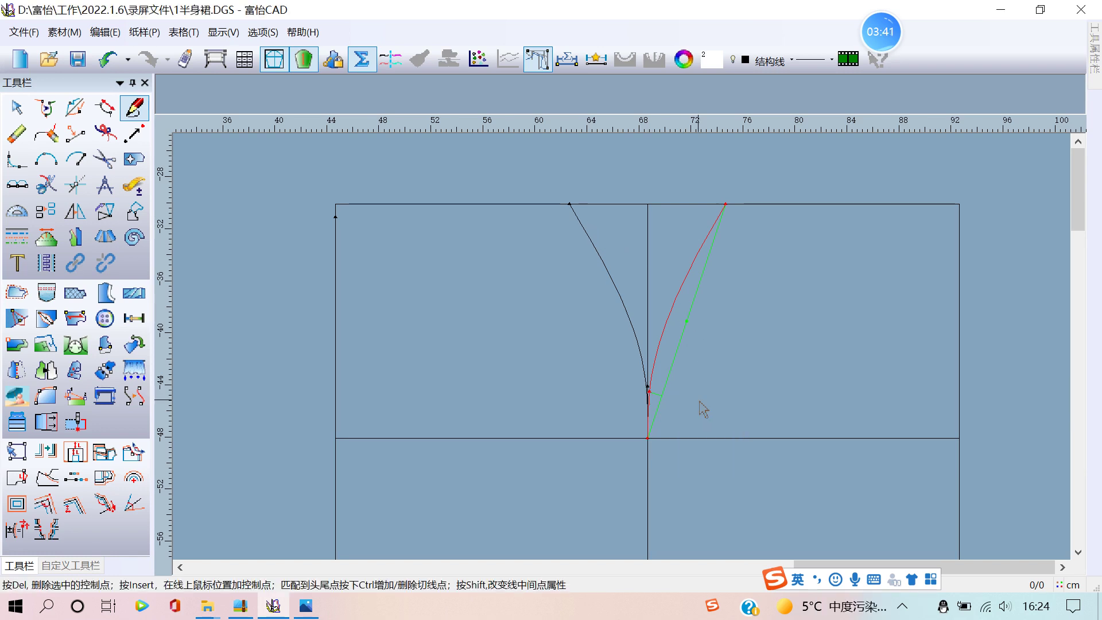
right_click(592, 217)
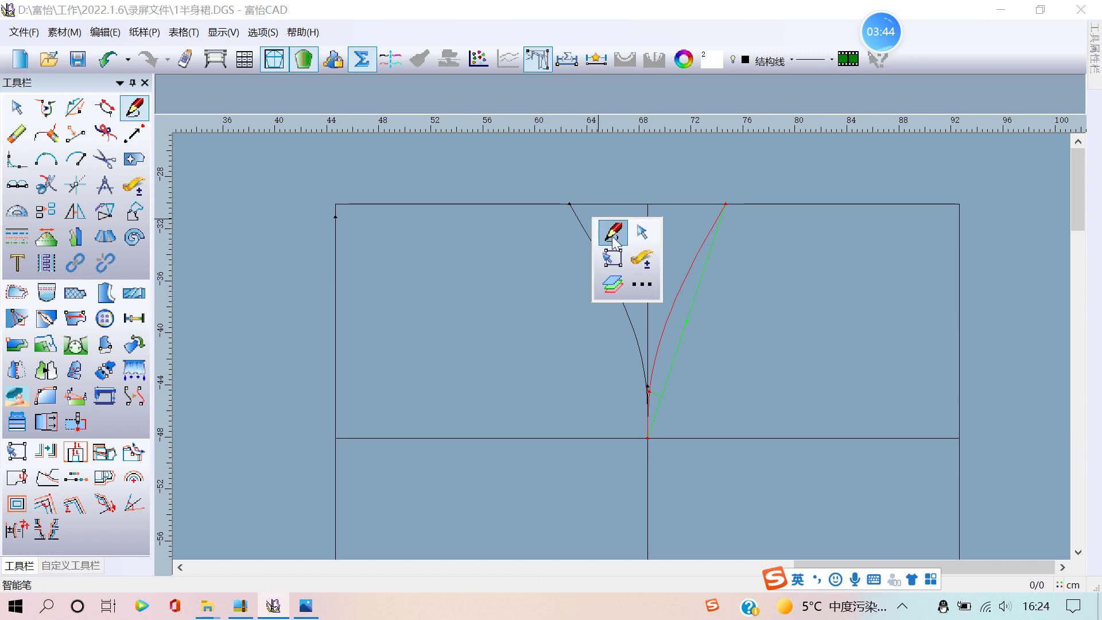
click(616, 245)
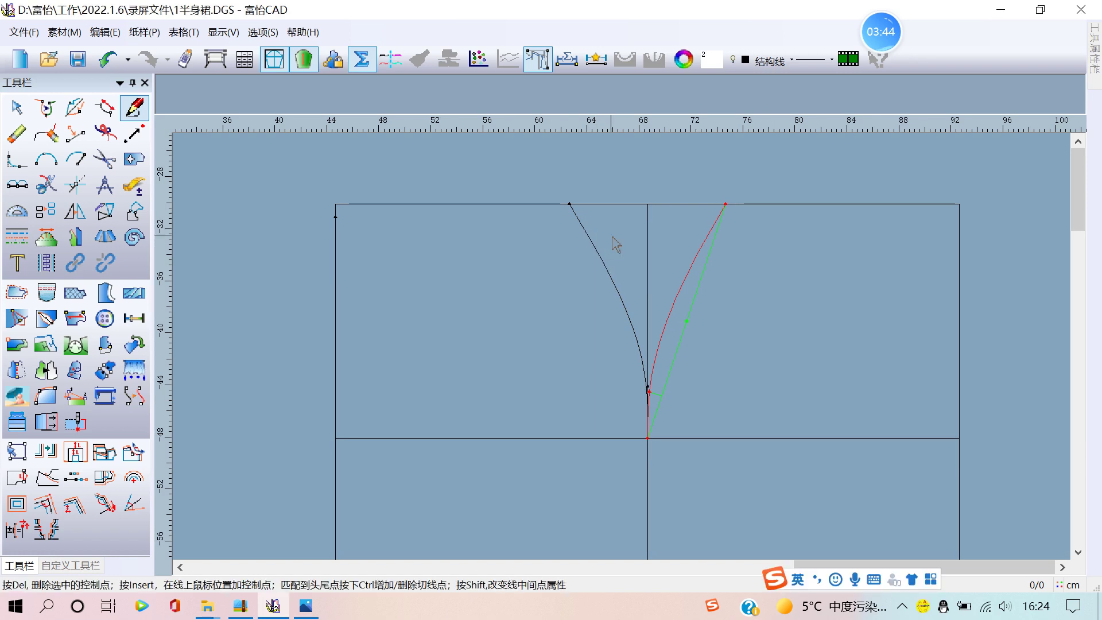
right_click(647, 189)
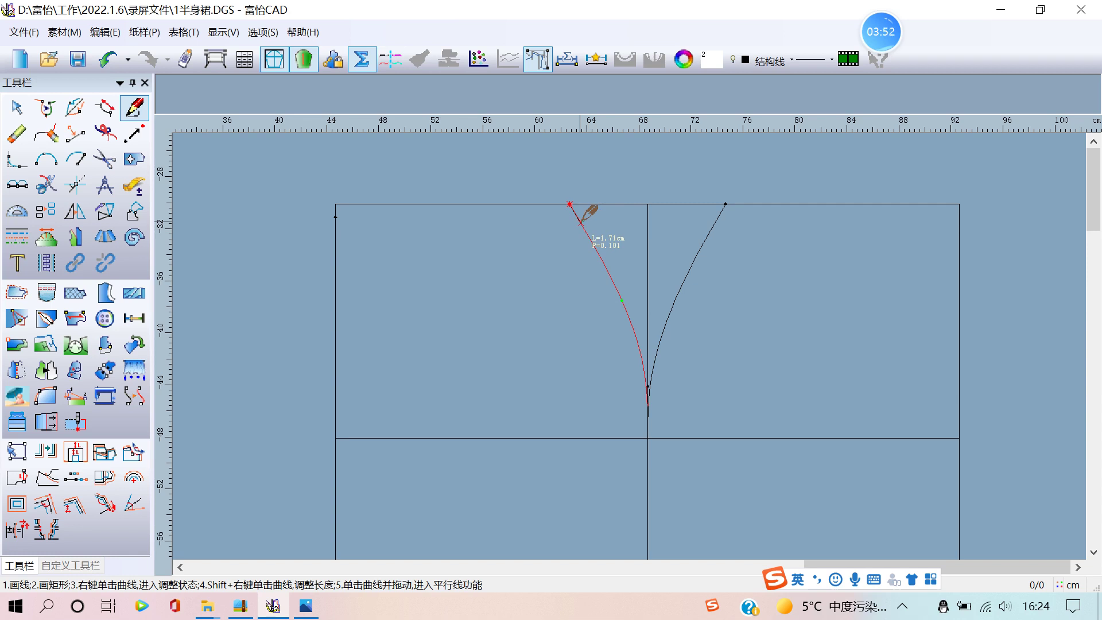
Step: Pull the left dart curve's waist end 0.7 cm in and cancel the stray straight line
click(581, 223)
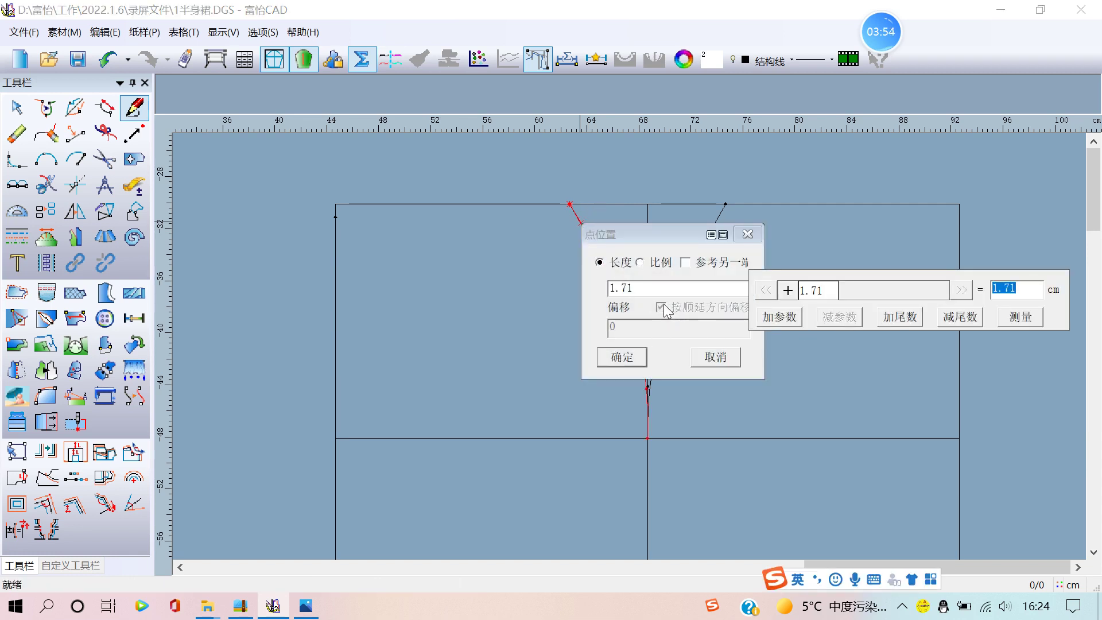
text(-0)
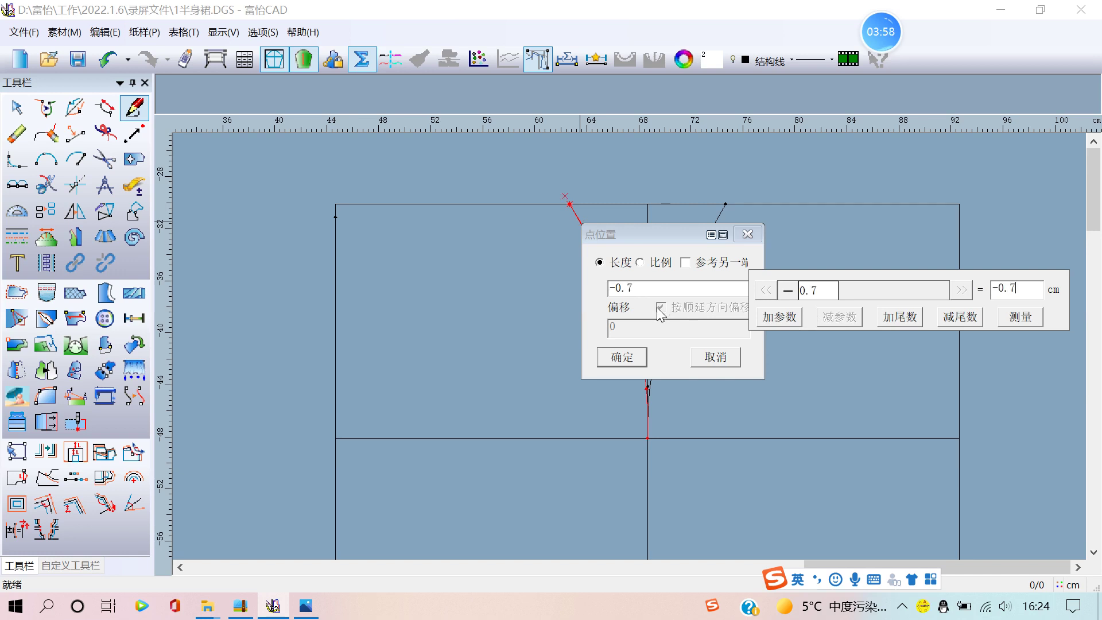
click(623, 361)
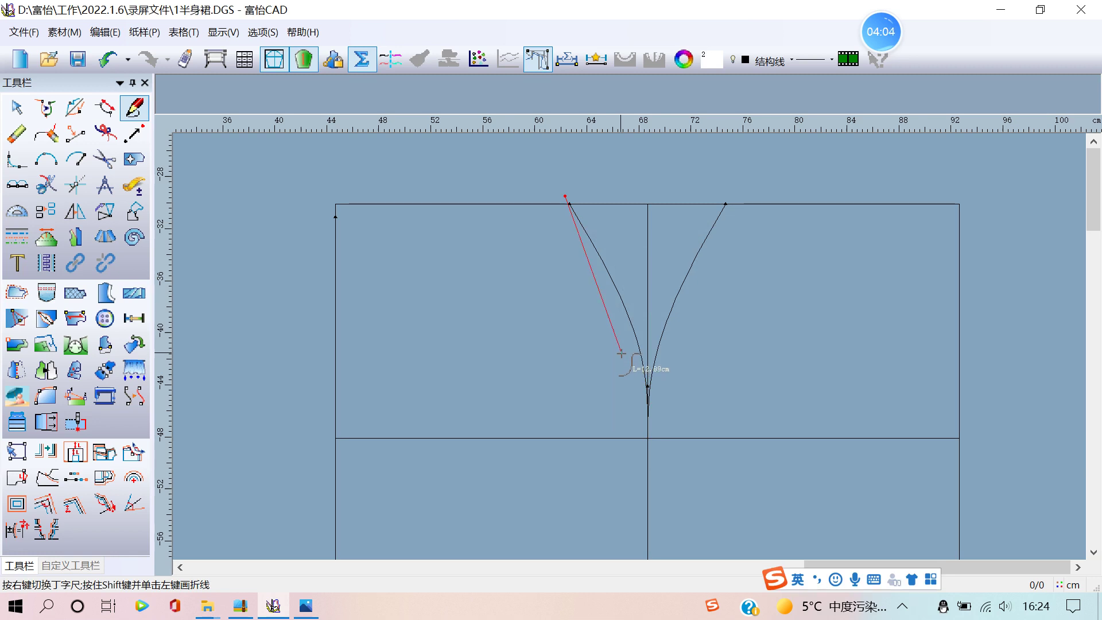
right_click(578, 366)
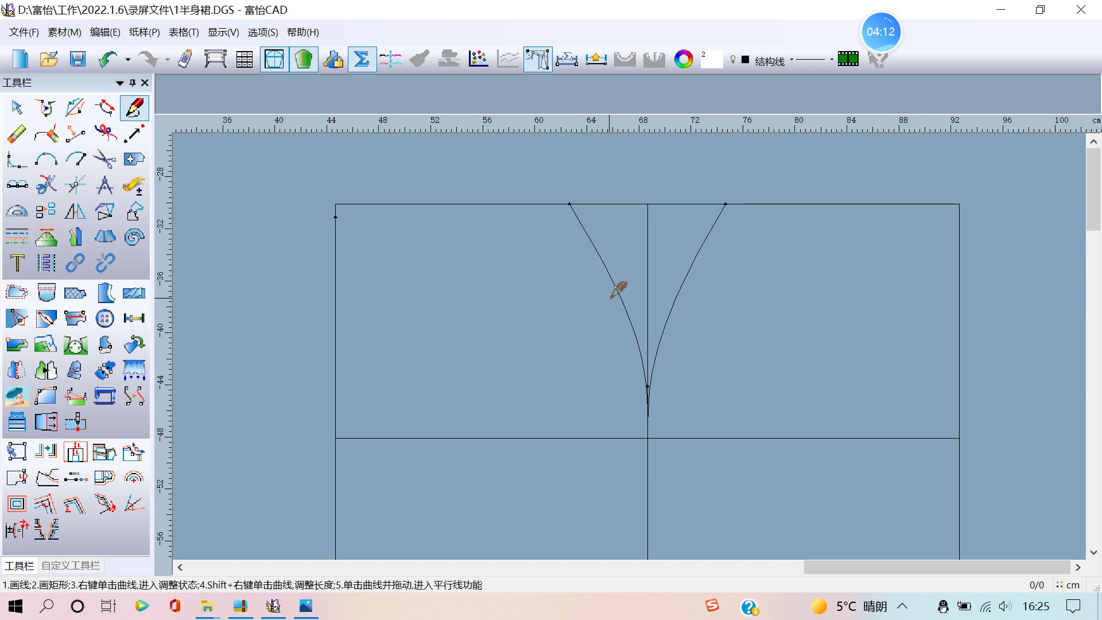
Step: Delete both curved dart legs and begin a 0.7 cm offset point on the waist line
right_click(613, 283)
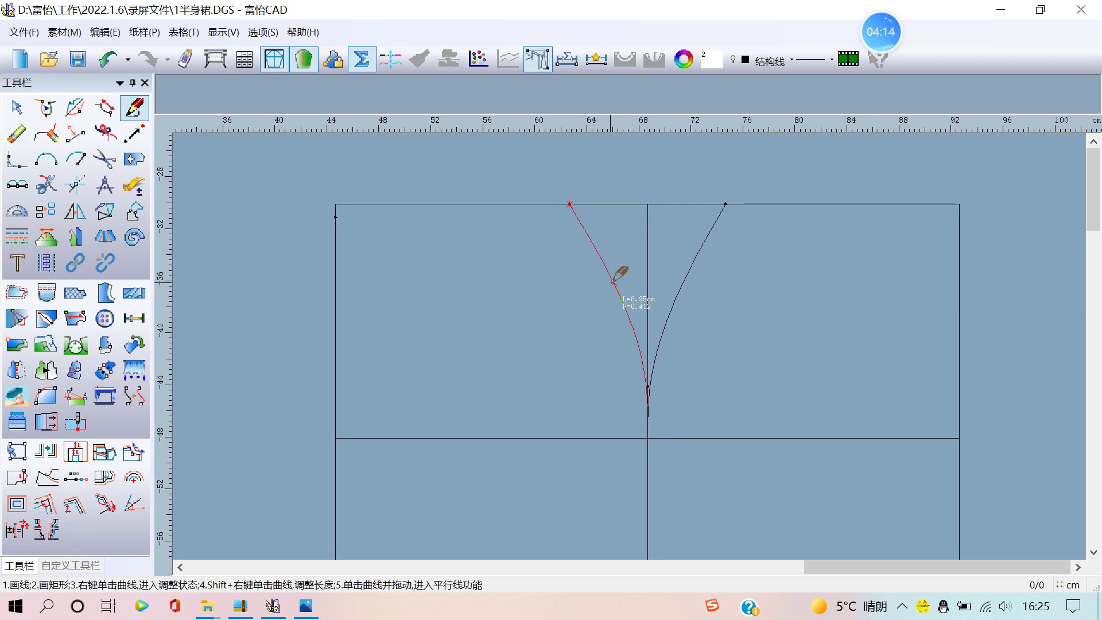
right_click(626, 286)
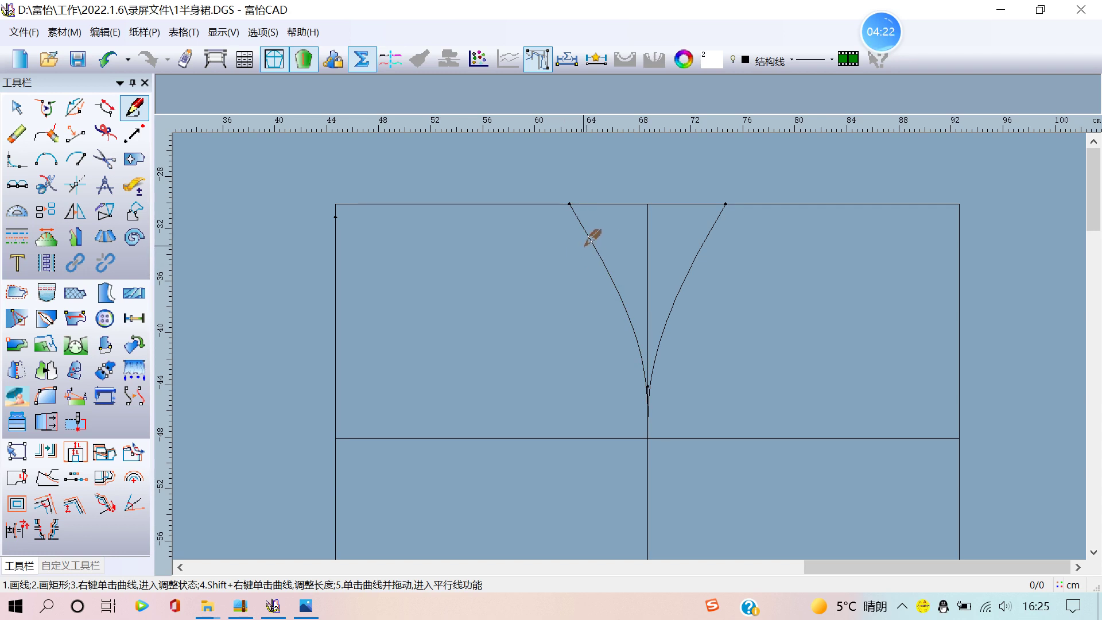
right_click(587, 244)
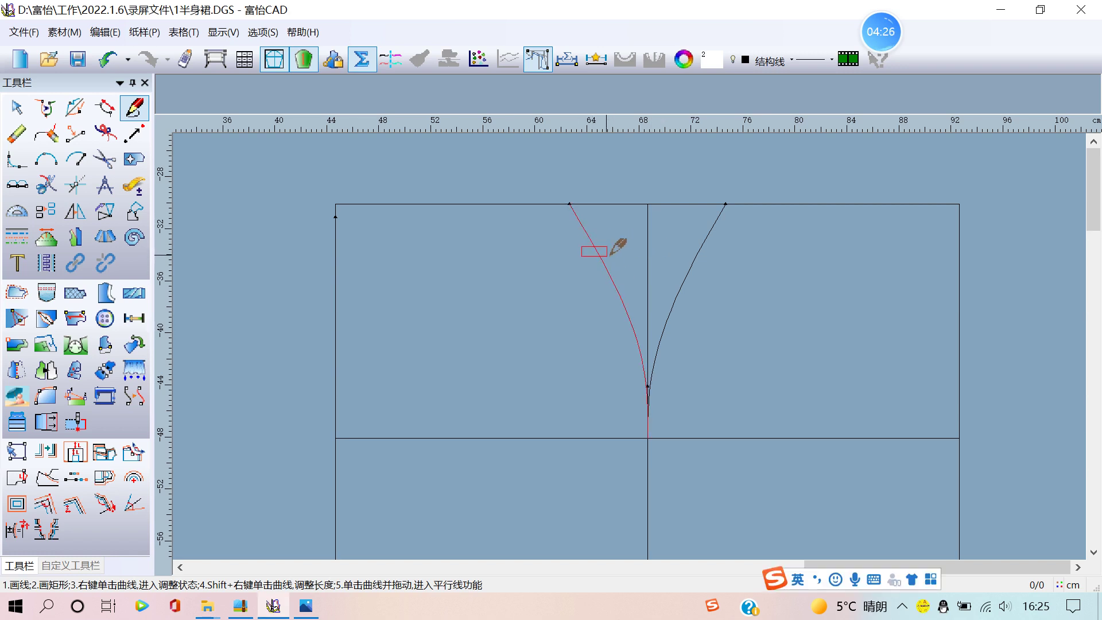
key(Delete)
right_click(694, 257)
key(Delete)
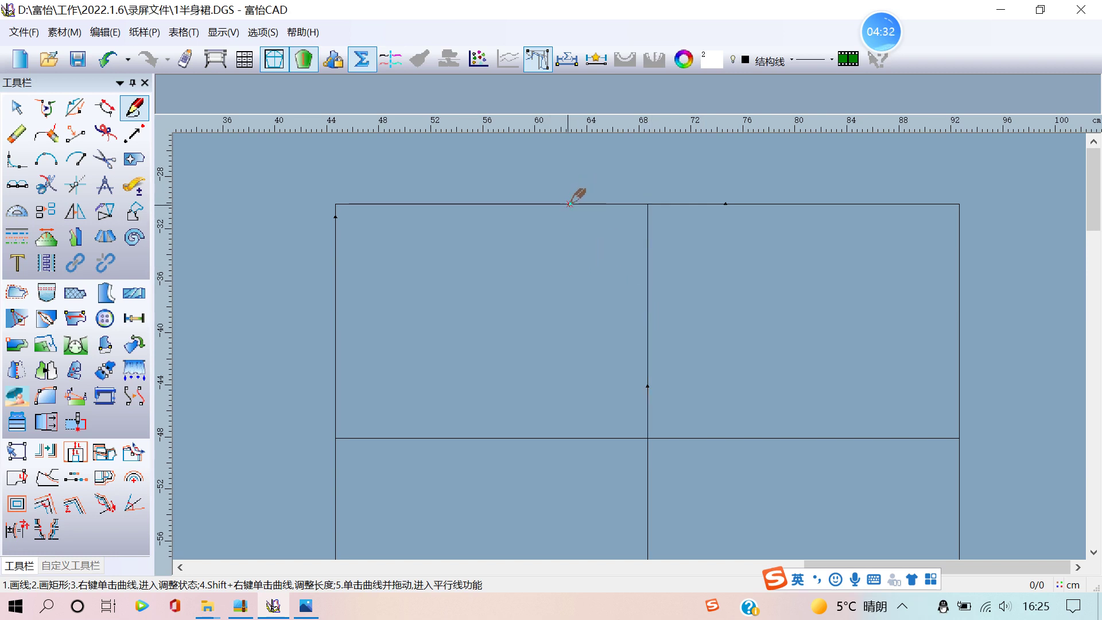
key(Return)
text(0.7)
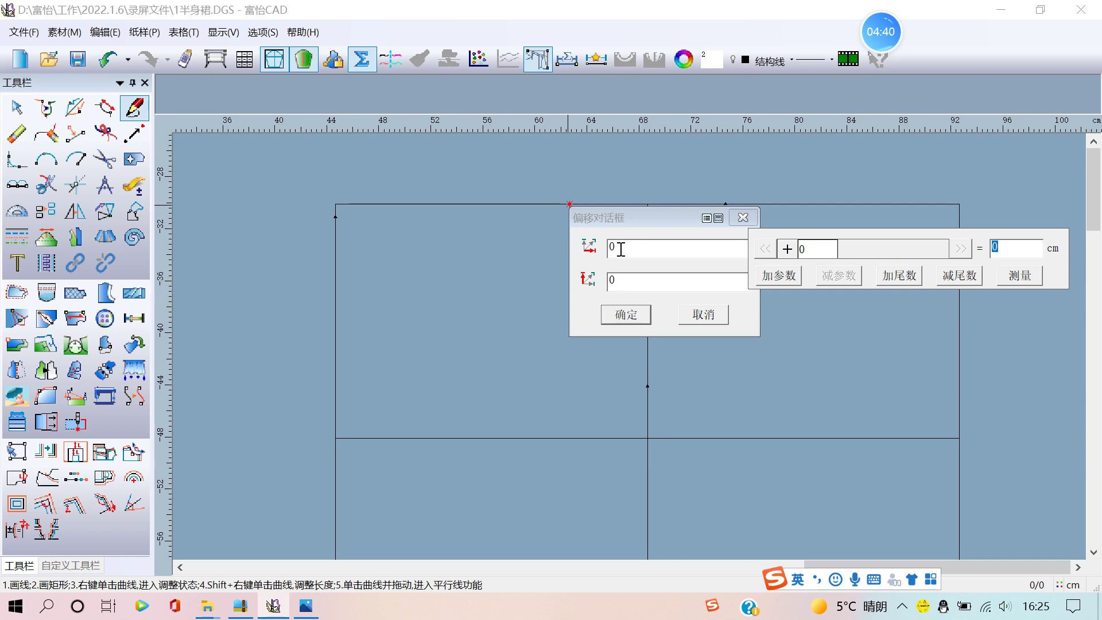
Step: Raise the left dart point 0.7 cm and draw its leg to the centre/lower-line intersection
click(633, 315)
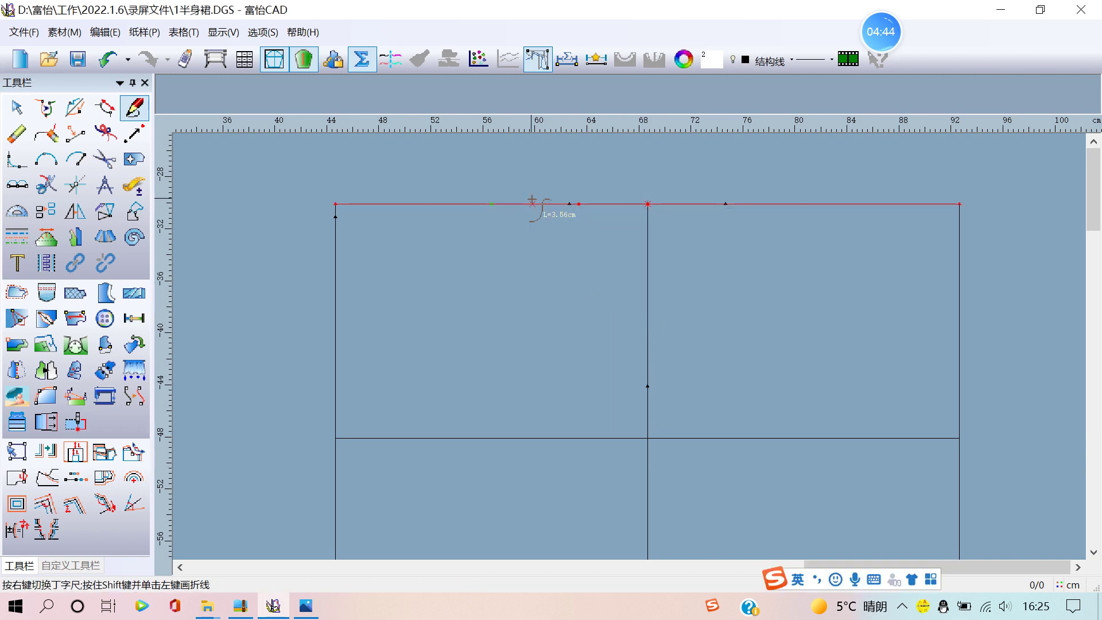
right_click(552, 265)
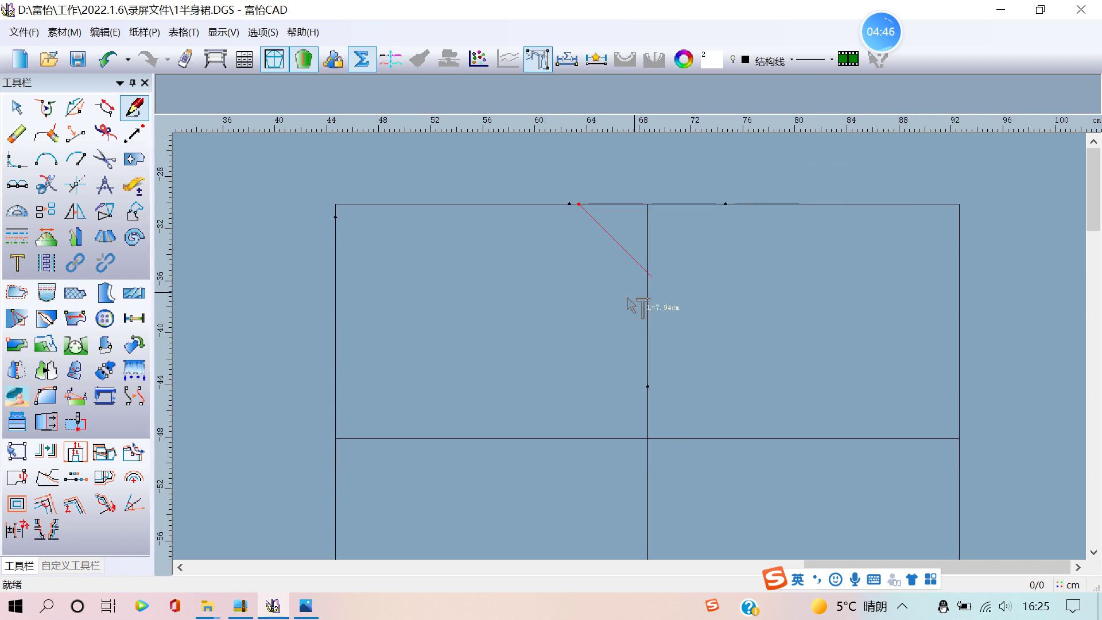
key(Return)
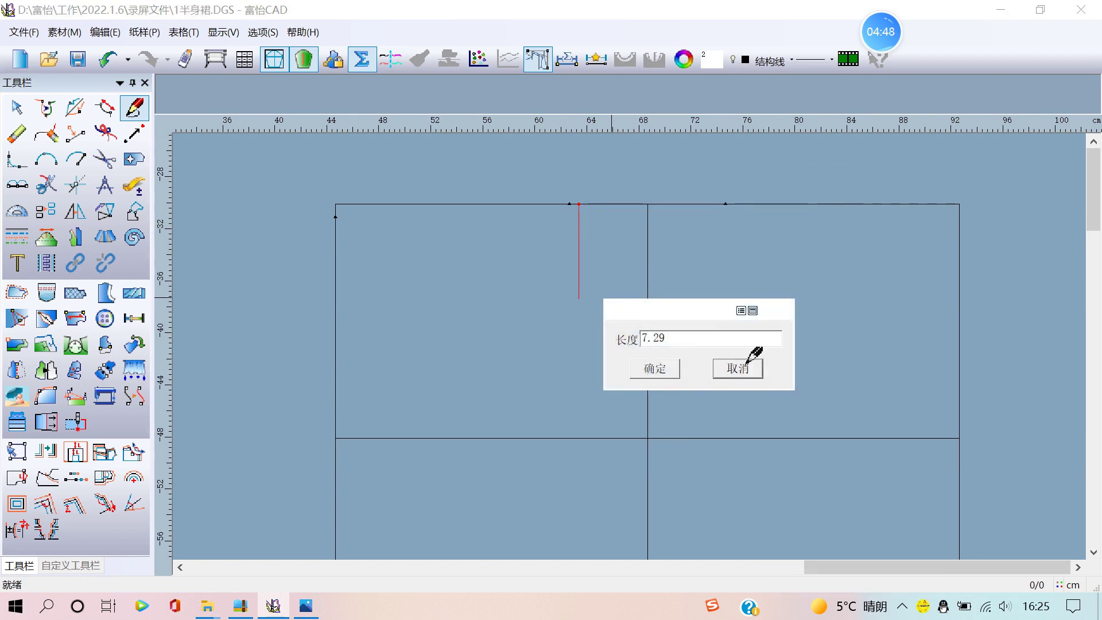
click(747, 363)
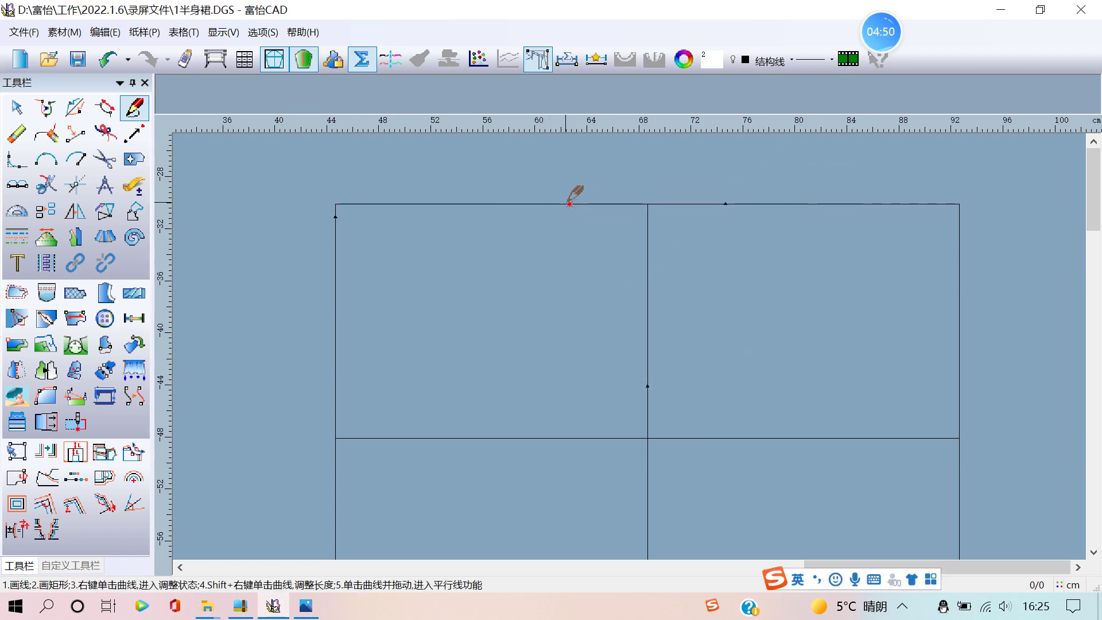
key(Return)
click(613, 279)
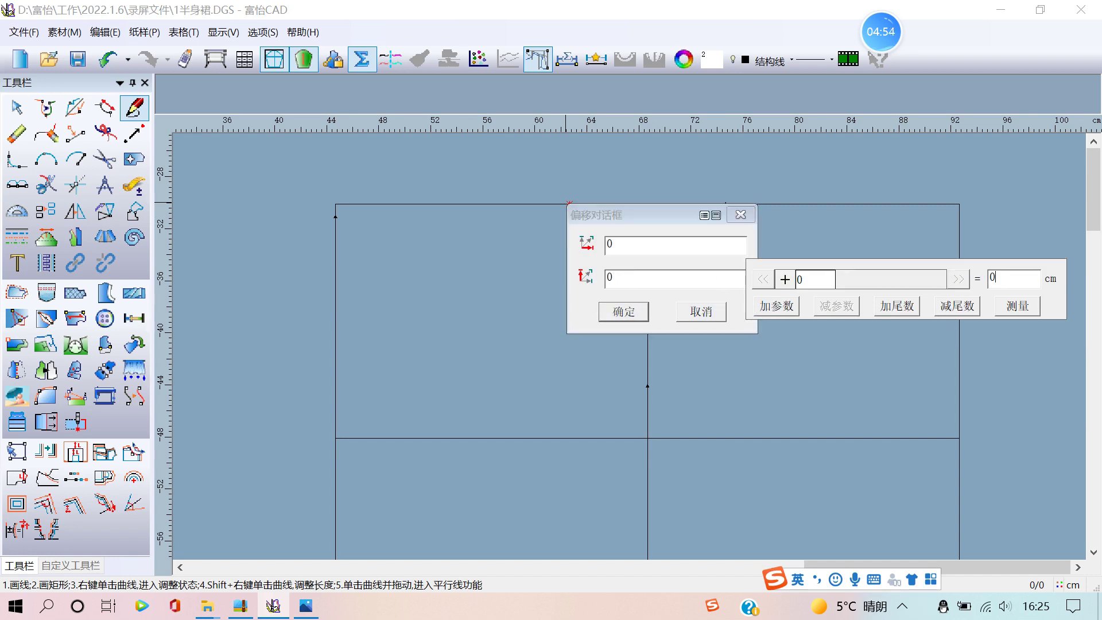
text(. 7)
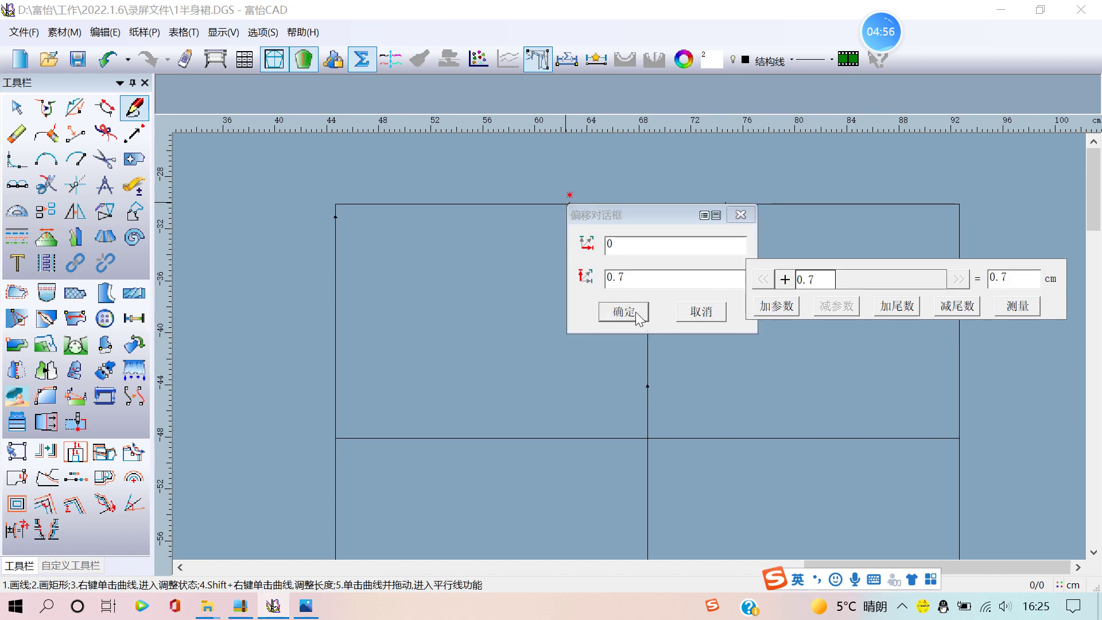
click(624, 311)
right_click(645, 184)
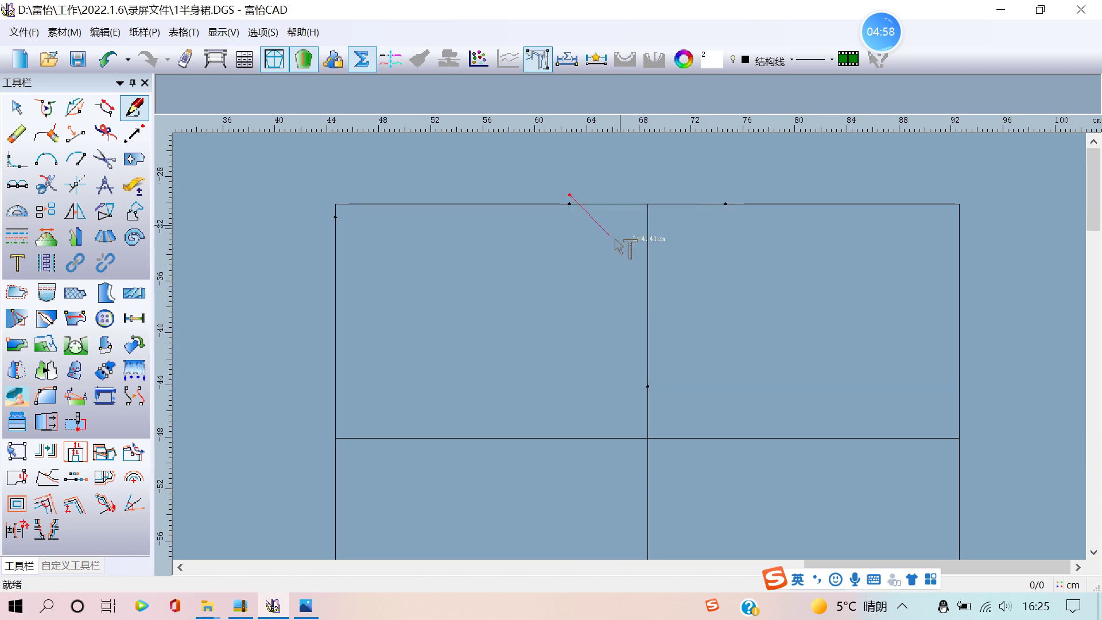
right_click(611, 390)
click(647, 438)
right_click(649, 439)
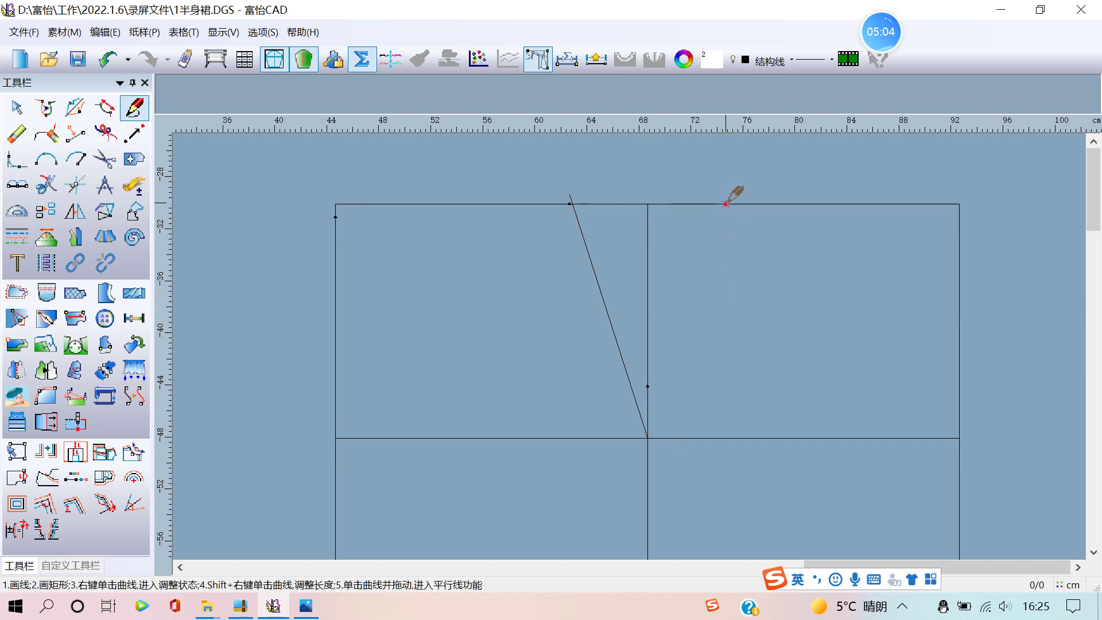
Step: Raise the right dart point 0.7 cm and draw its leg to the same centre intersection
click(726, 204)
click(638, 282)
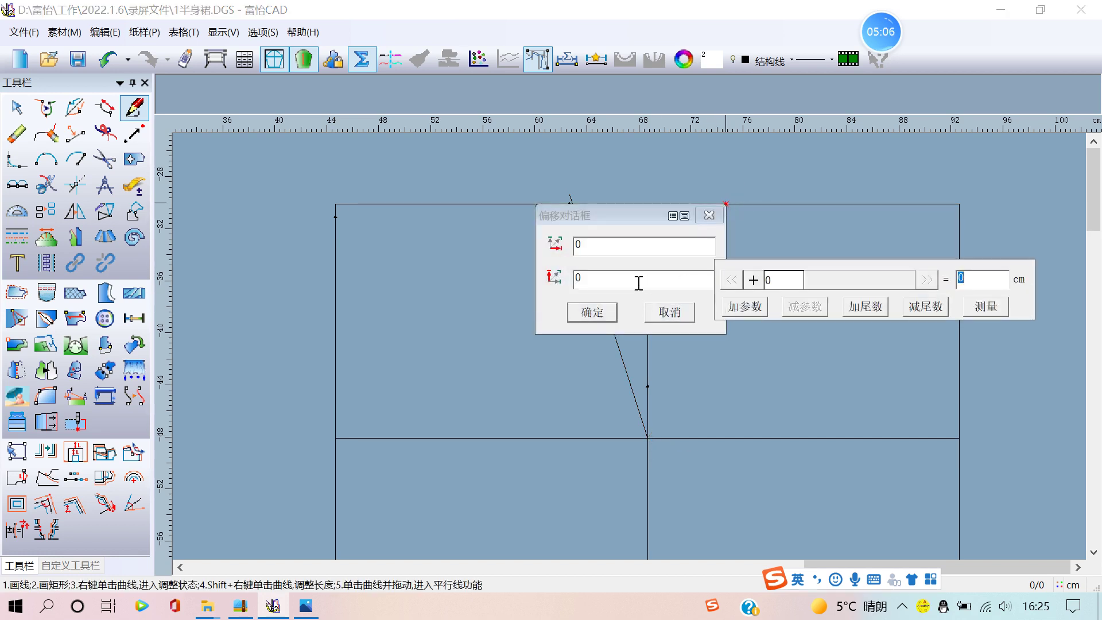
text(7)
click(591, 312)
click(648, 438)
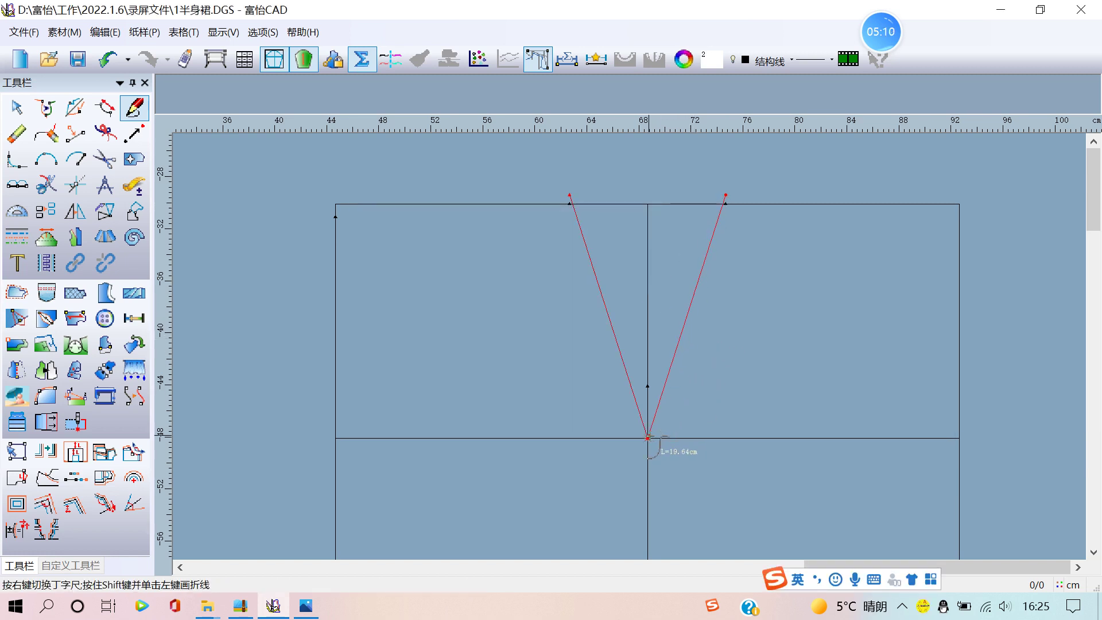
right_click(649, 436)
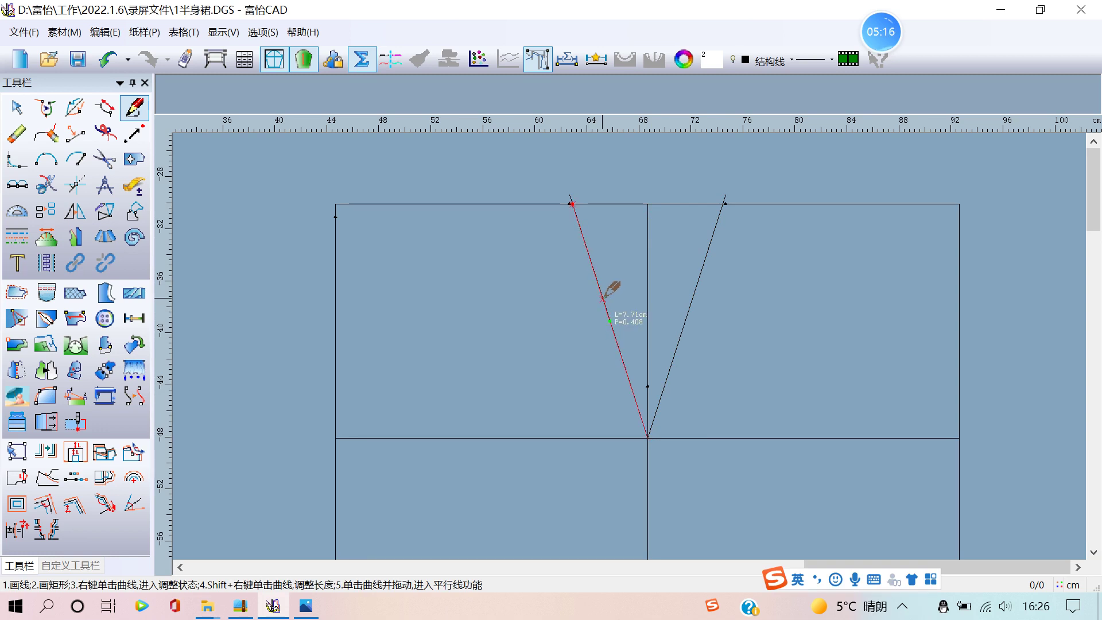
Step: Bend the left dart leg into an inward curve ending just above the hip line
right_click(603, 299)
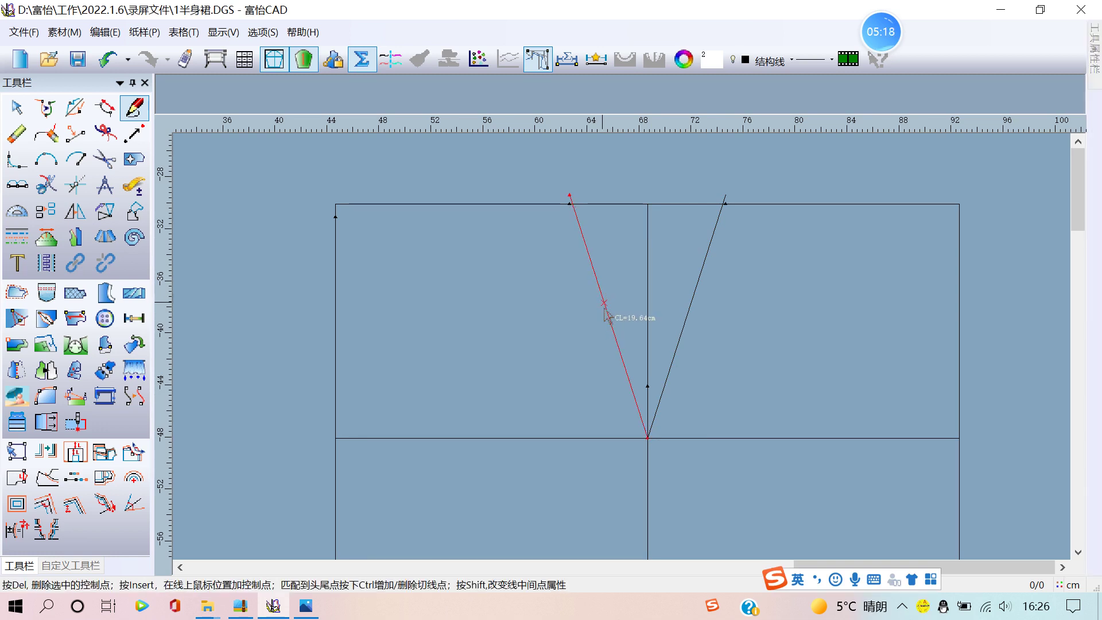
drag(627, 367, 647, 397)
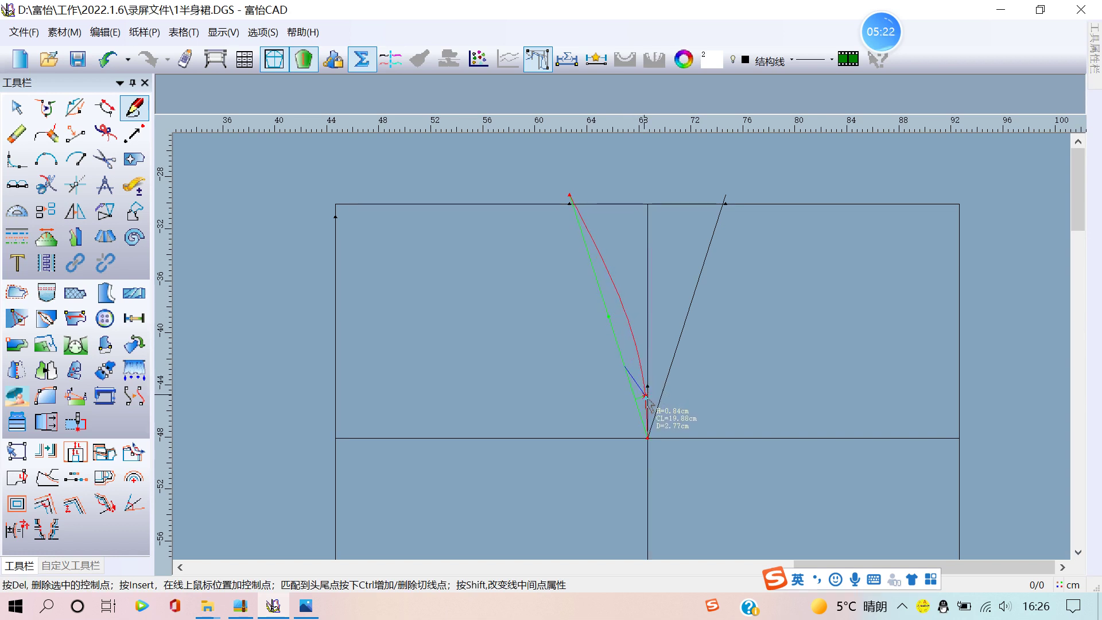
click(649, 404)
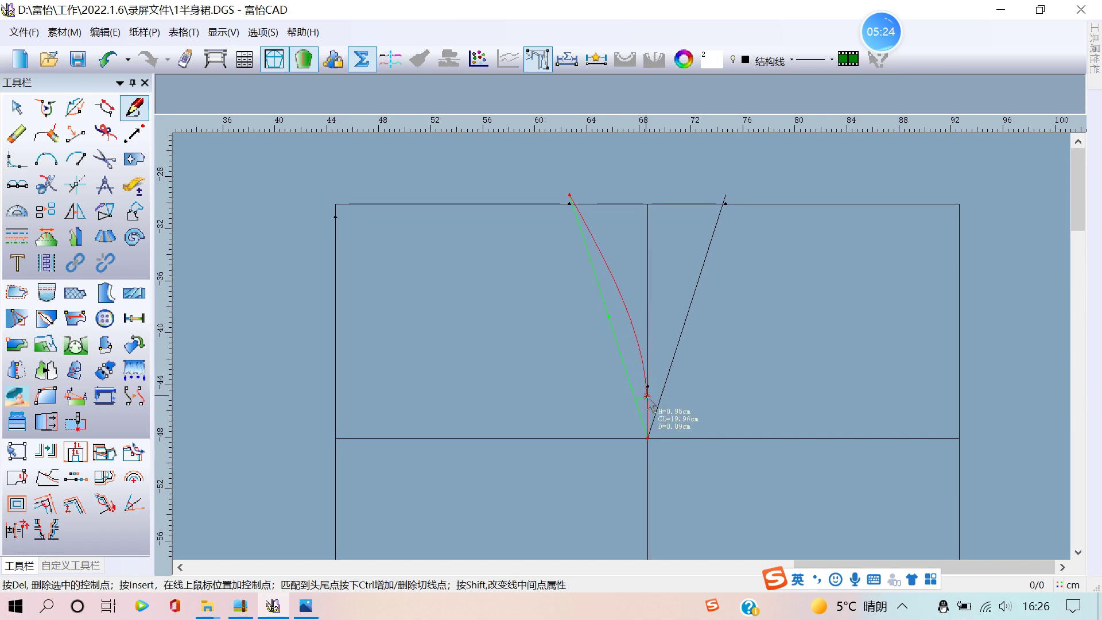
drag(650, 405, 649, 407)
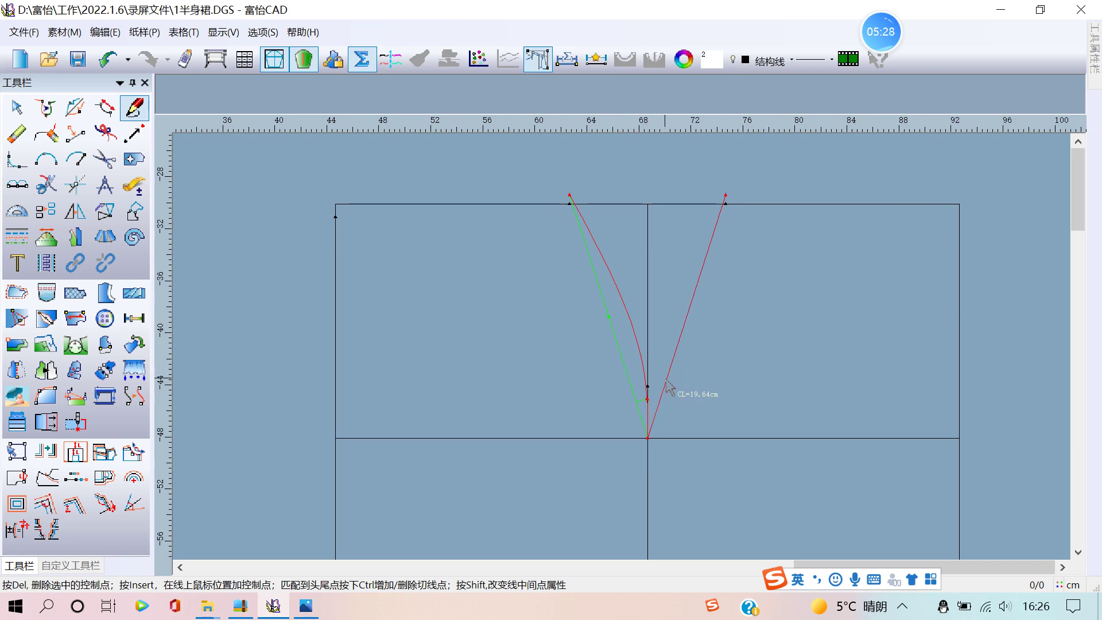
click(666, 382)
Step: Curve the right dart leg inward to meet the left one on the centre line
click(657, 400)
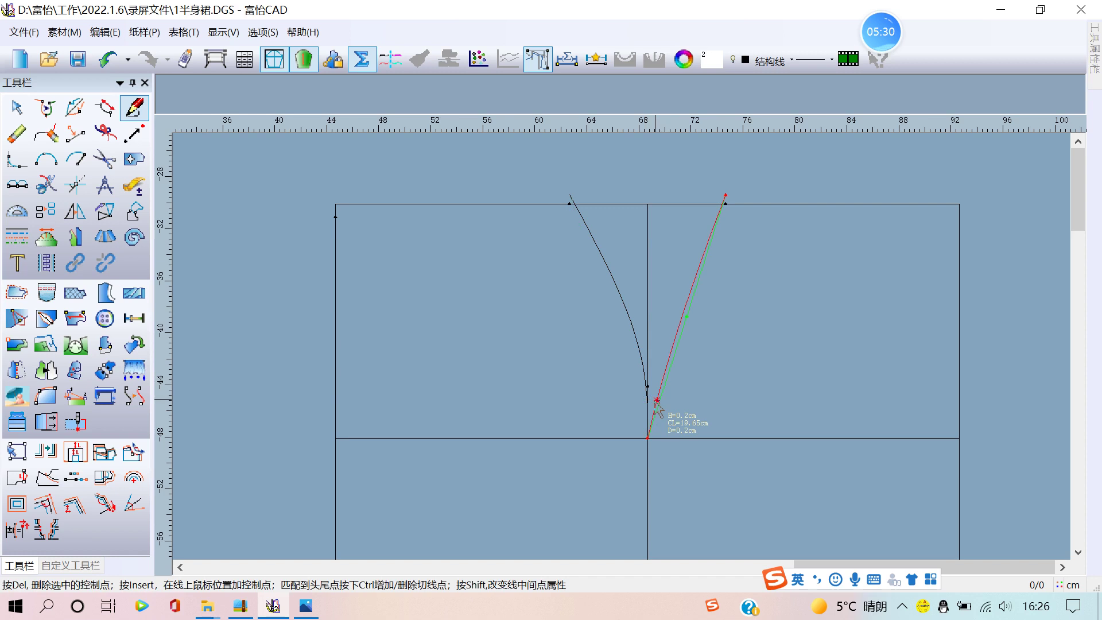
drag(656, 400, 648, 402)
right_click(704, 327)
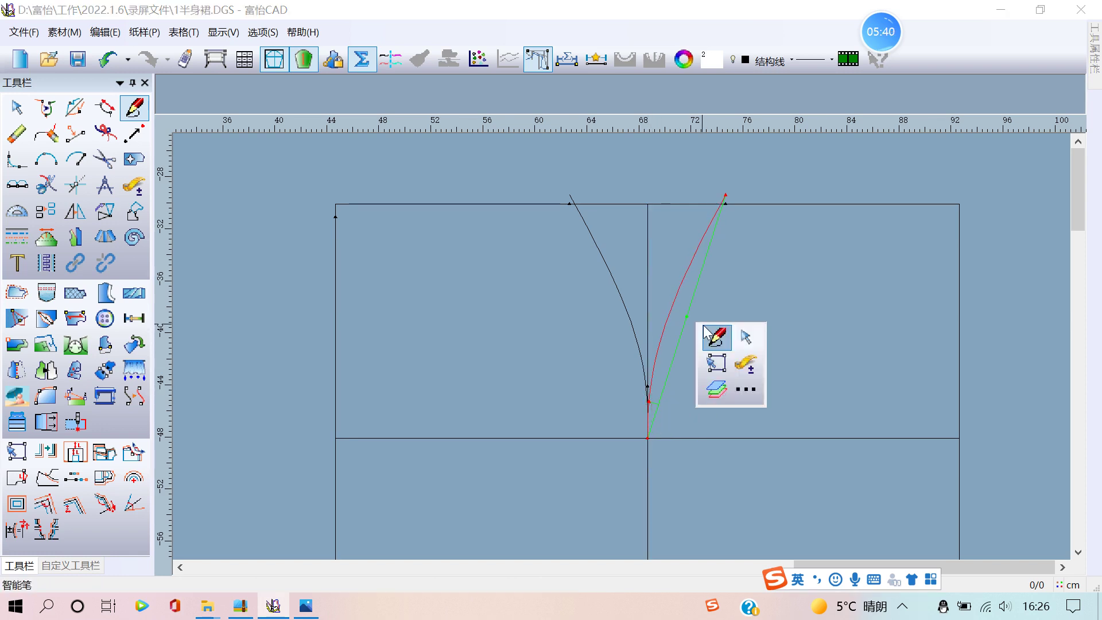
click(710, 336)
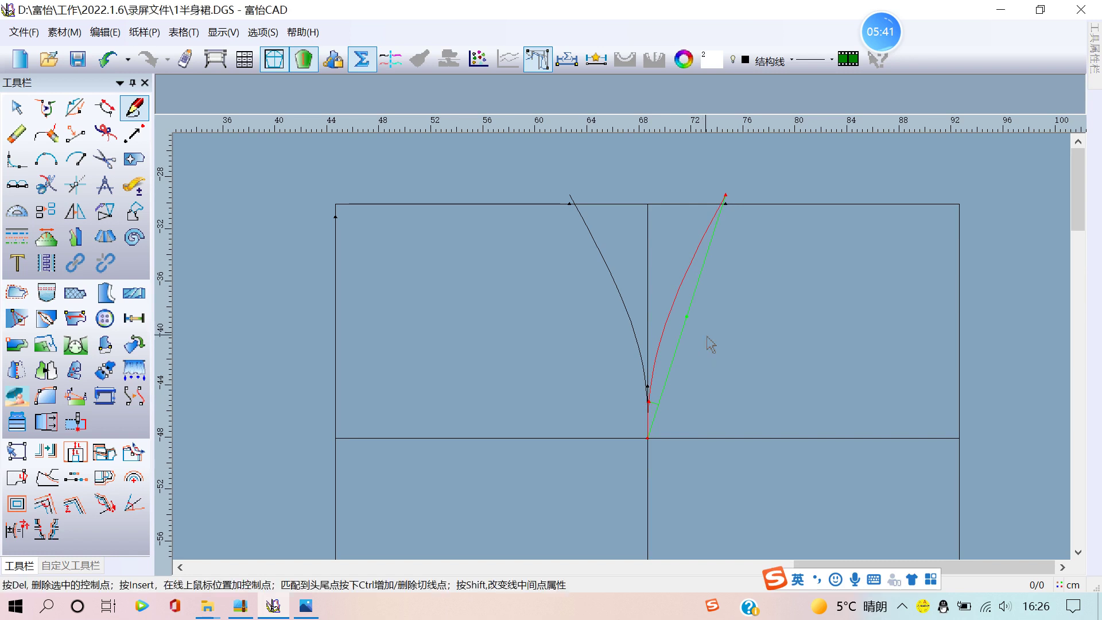
right_click(677, 243)
click(692, 256)
right_click(671, 236)
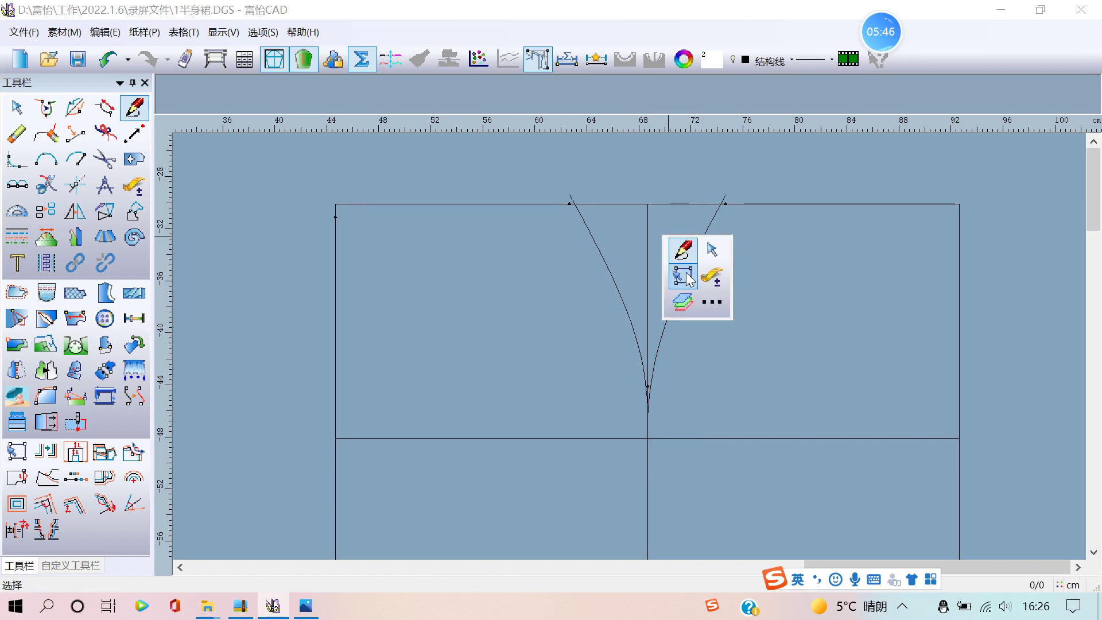
Step: Draw a waist line from the block's top-left corner to the left dart top and curve it
click(681, 251)
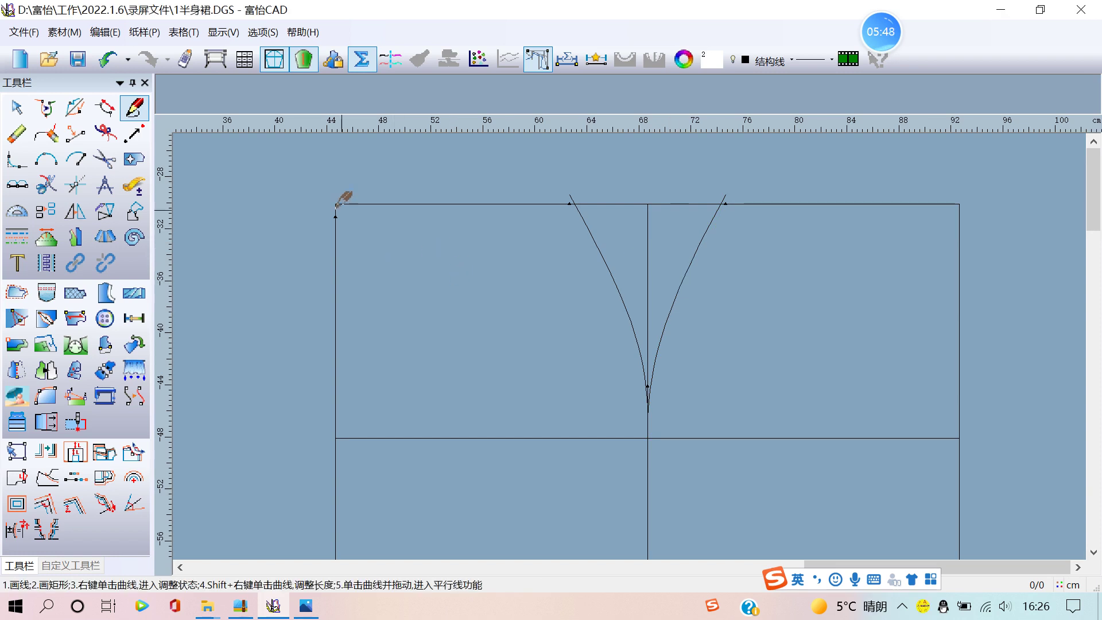
click(336, 217)
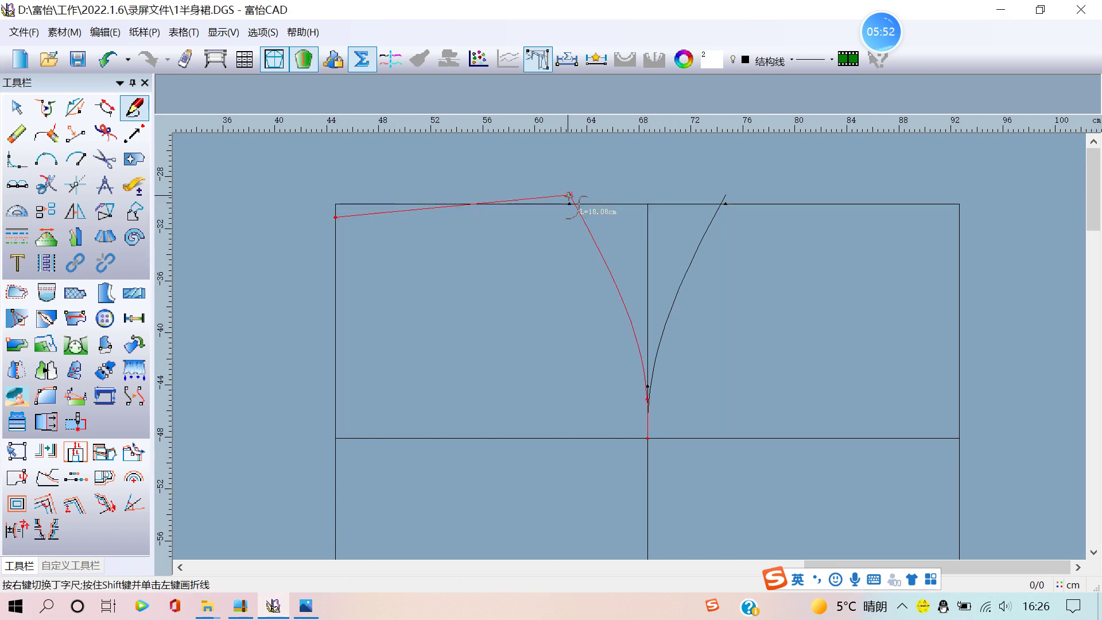
click(570, 195)
right_click(569, 196)
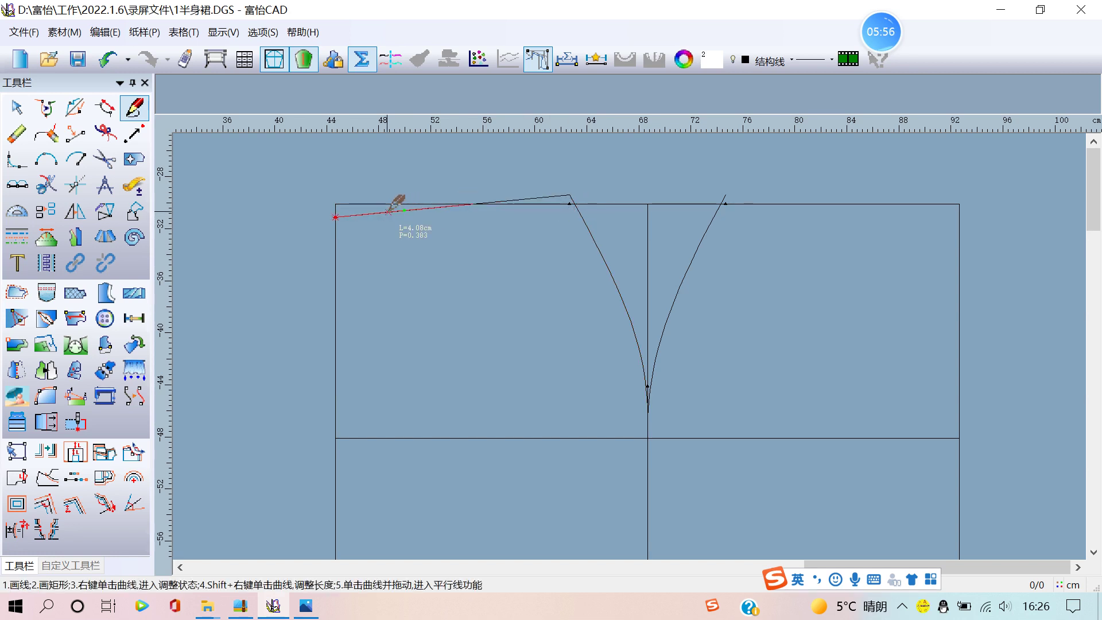
right_click(398, 212)
click(398, 212)
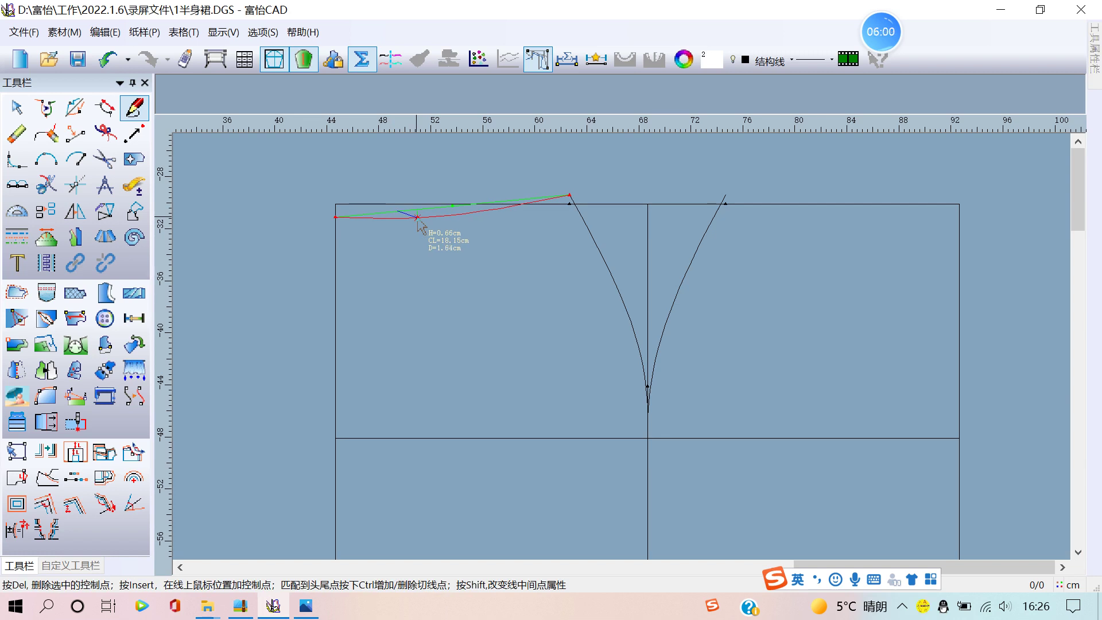
click(419, 224)
right_click(428, 223)
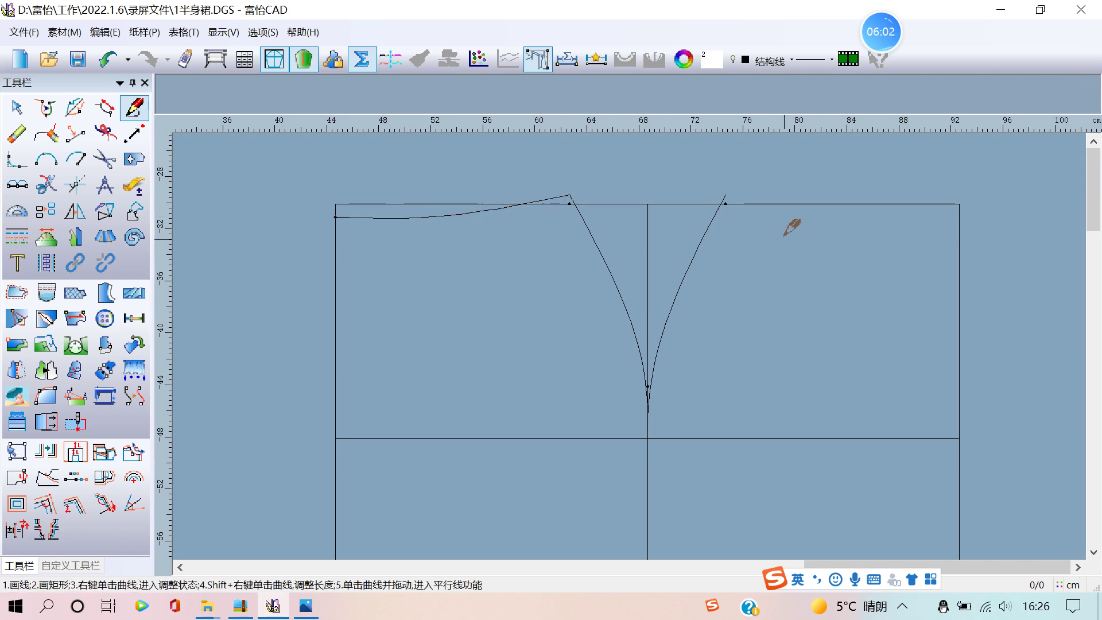
Step: Draw a sloping line from the right dart top to the side-edge waist corner
click(725, 195)
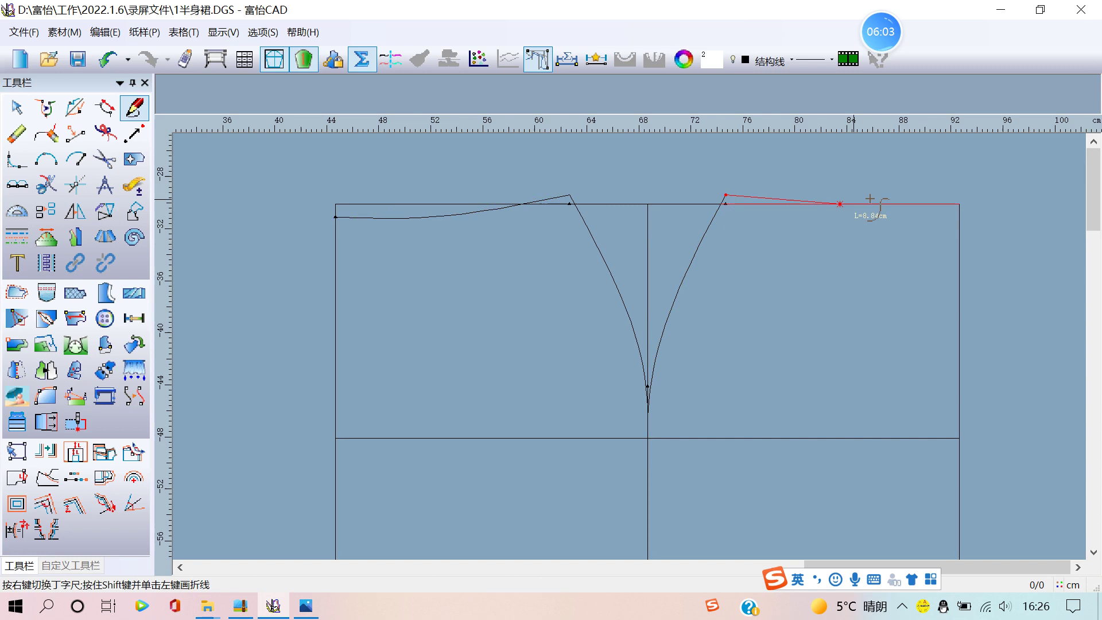
click(959, 203)
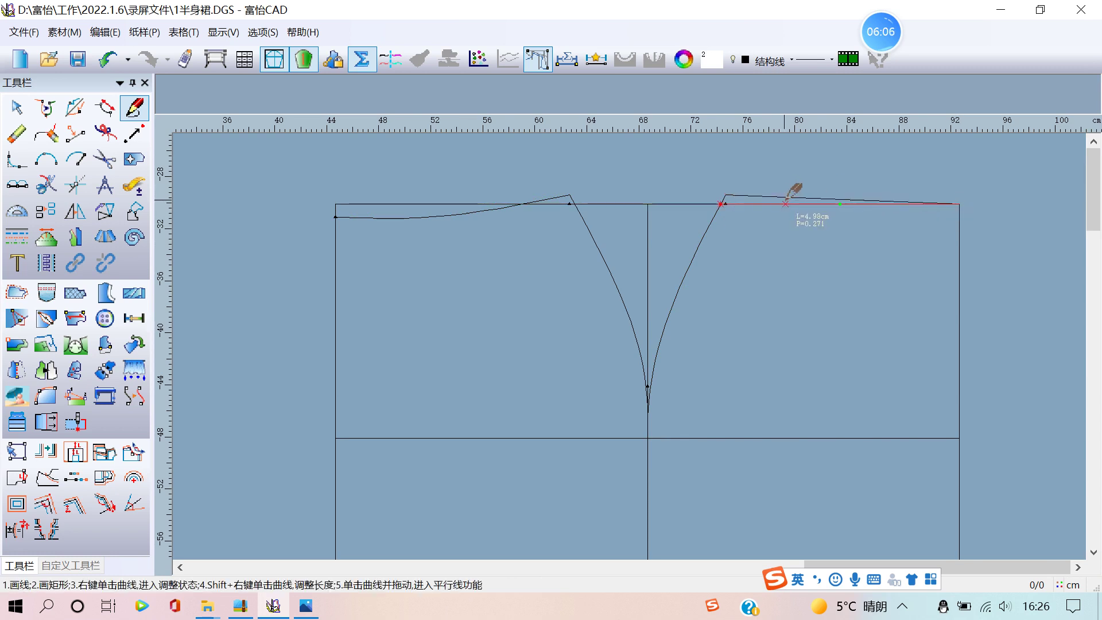
click(786, 199)
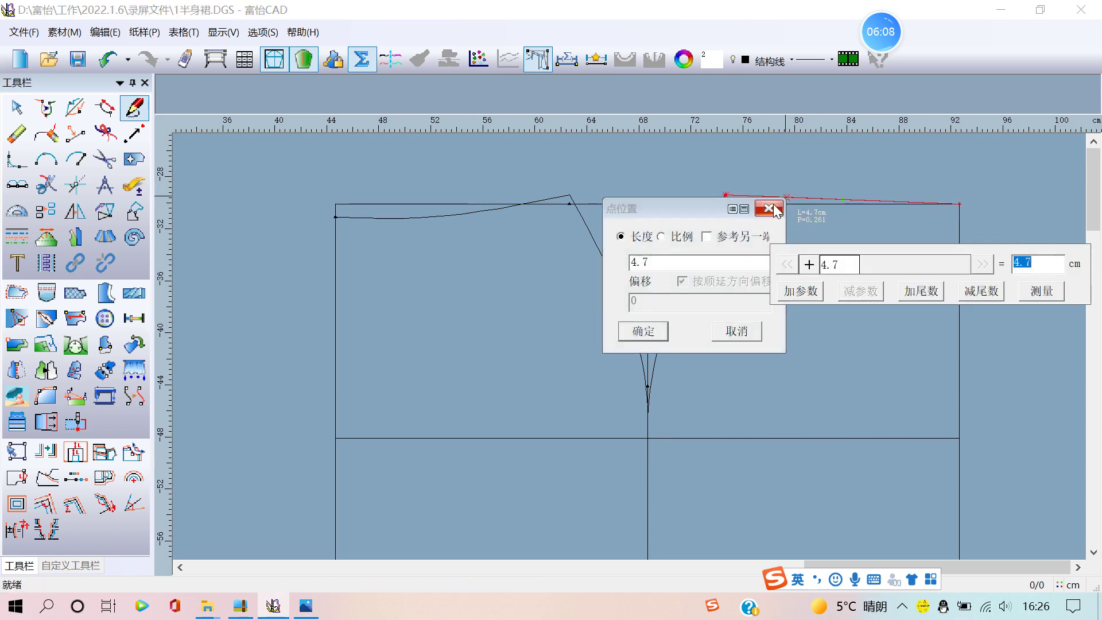
click(773, 205)
click(789, 198)
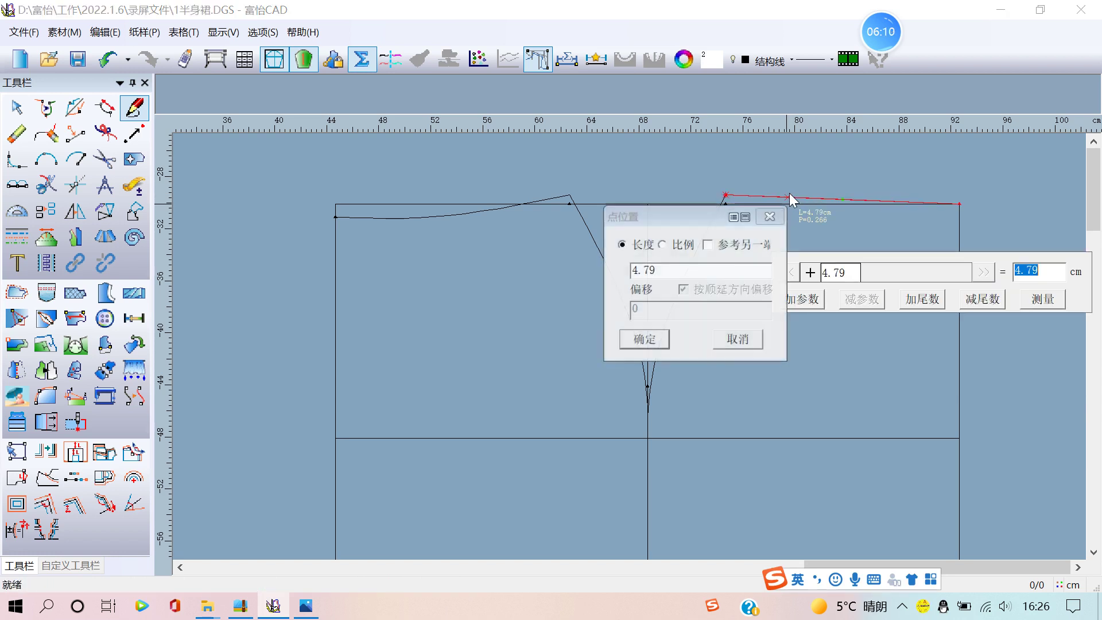
key(Return)
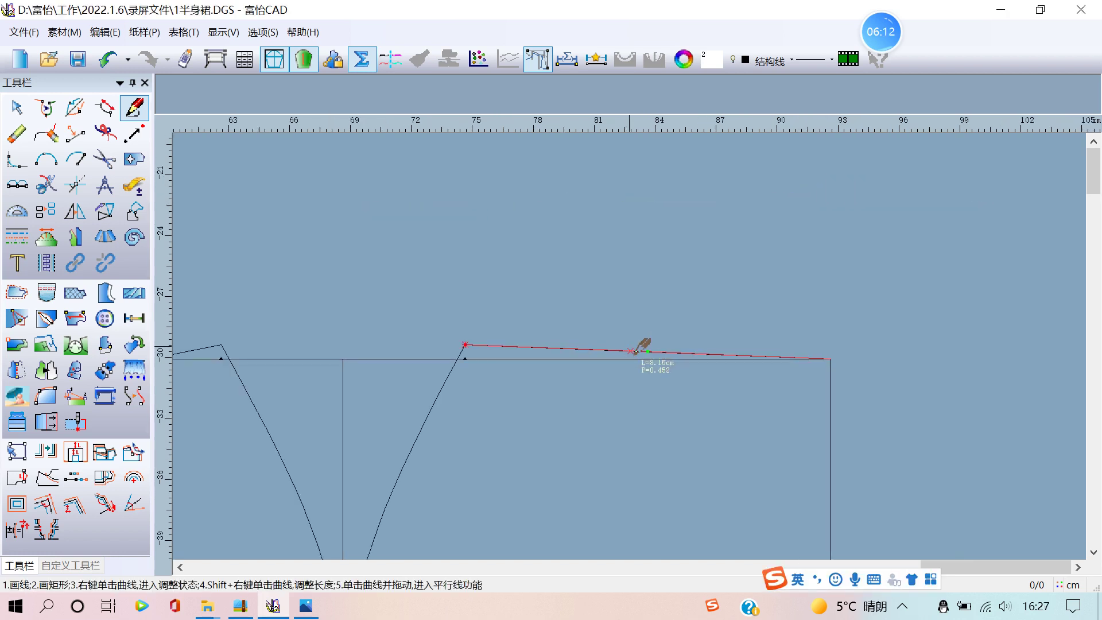
Step: Zoom in on the right dart and try a point partway along the waist line, cancelling it
scroll(834, 182, up, 2)
middle_drag(834, 182, 642, 344)
scroll(648, 356, up, 1)
scroll(644, 356, up, 1)
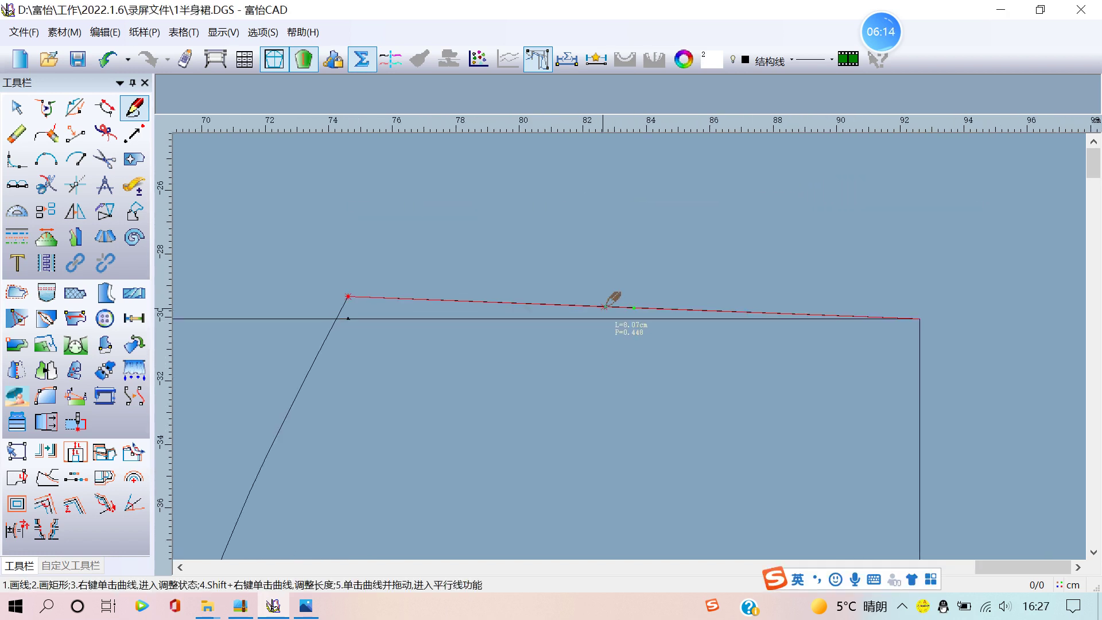
click(609, 307)
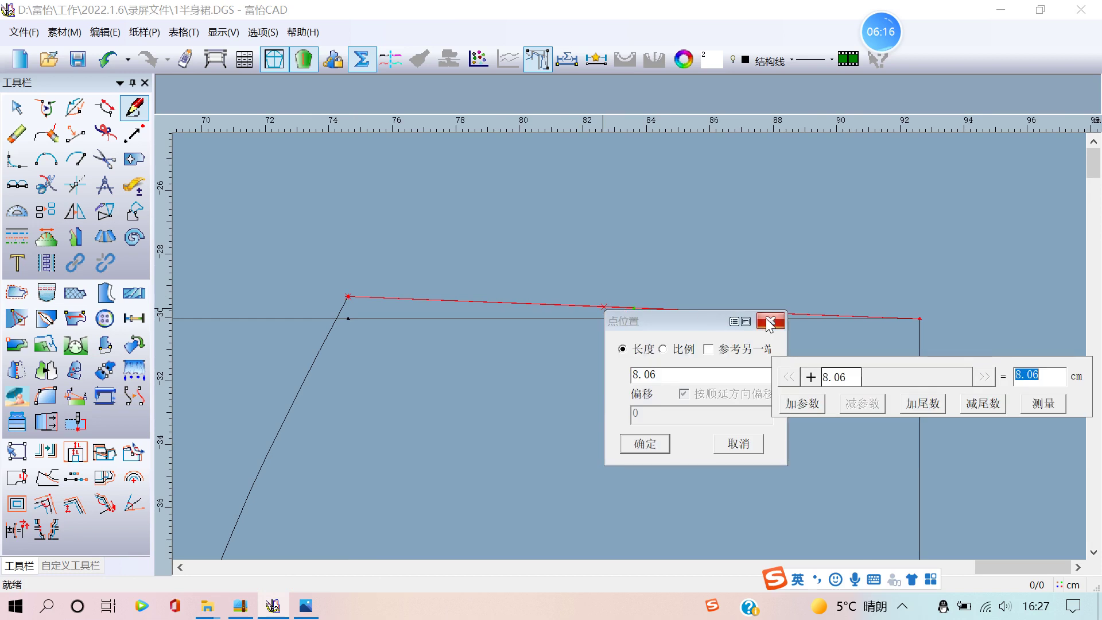
click(770, 321)
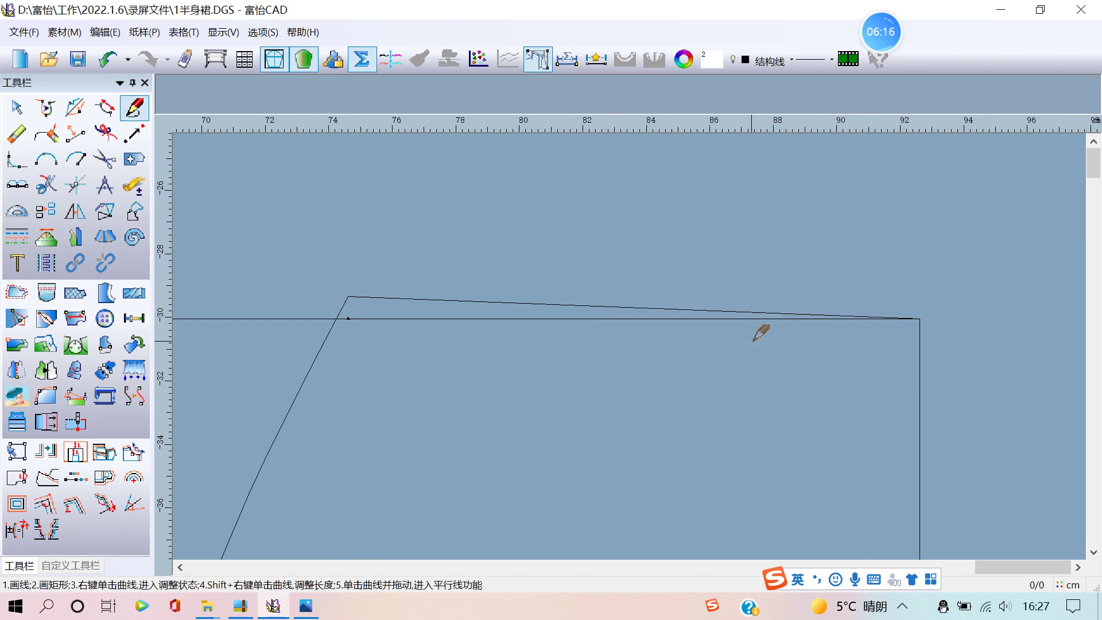
click(642, 310)
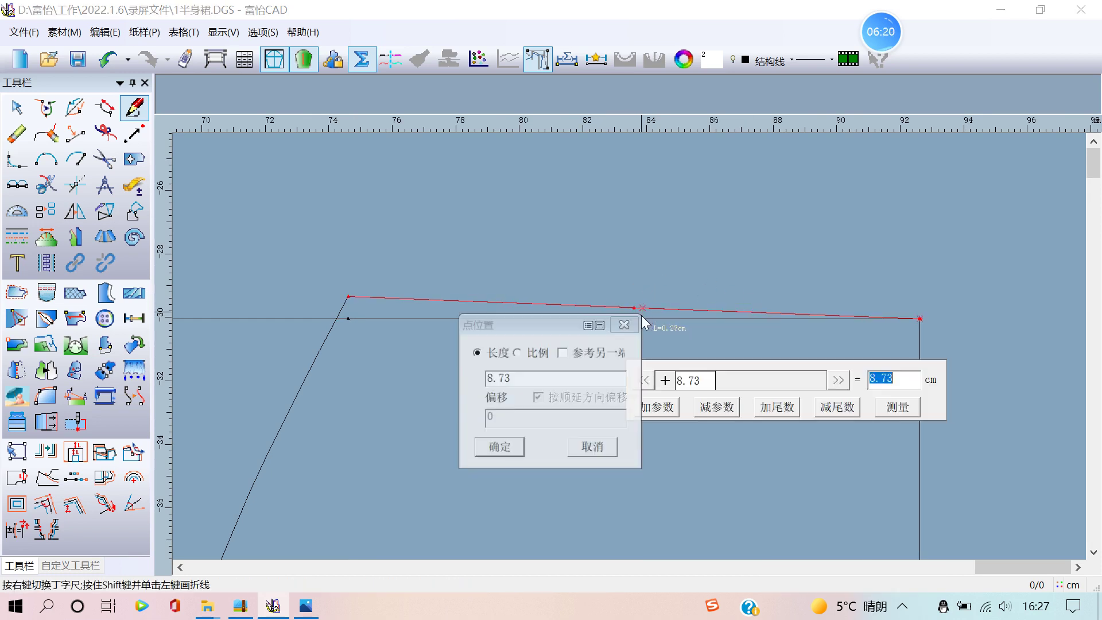
click(637, 319)
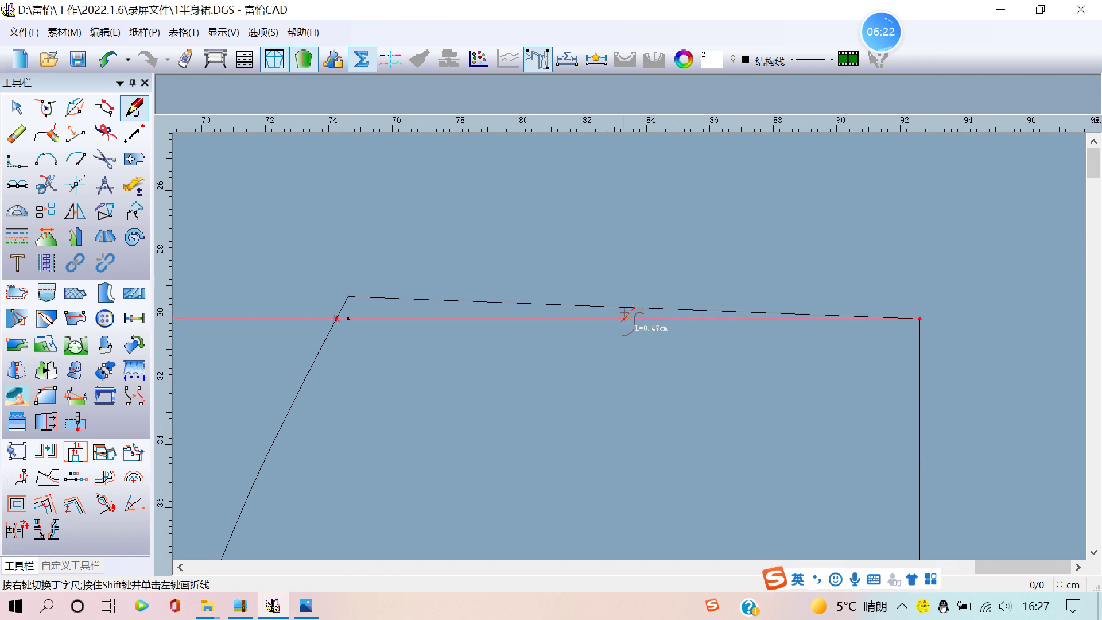
click(656, 275)
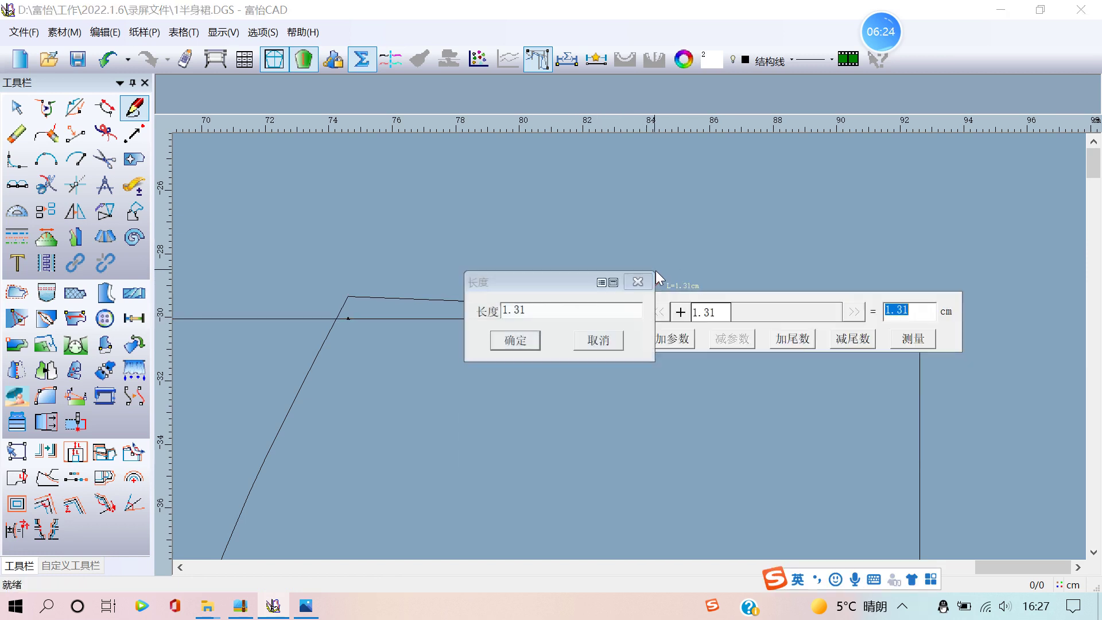
click(589, 344)
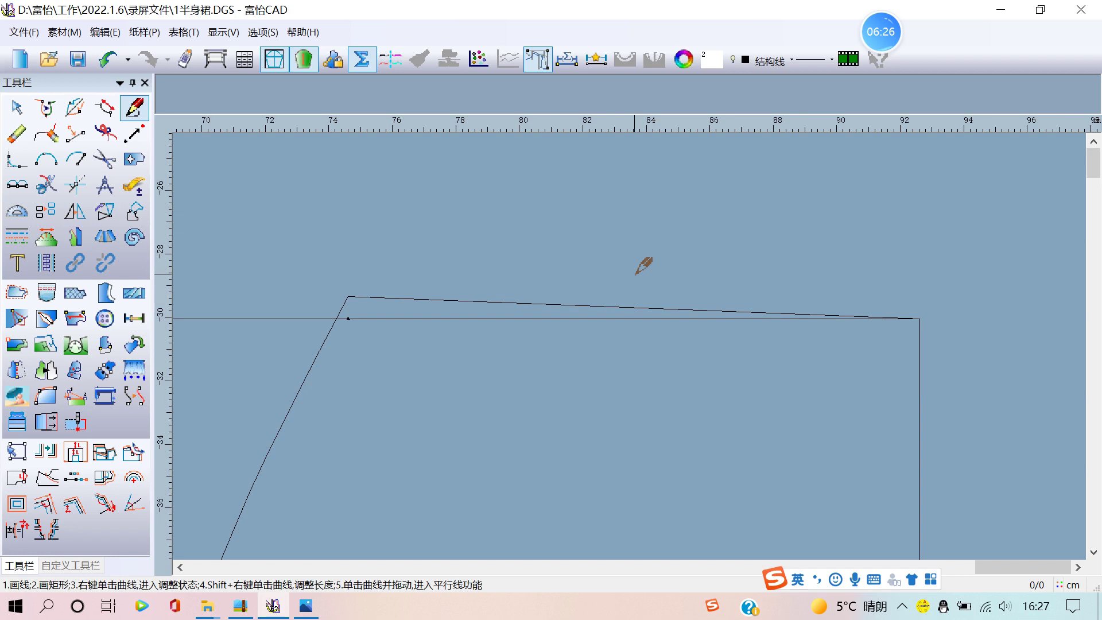
right_click(639, 266)
click(649, 287)
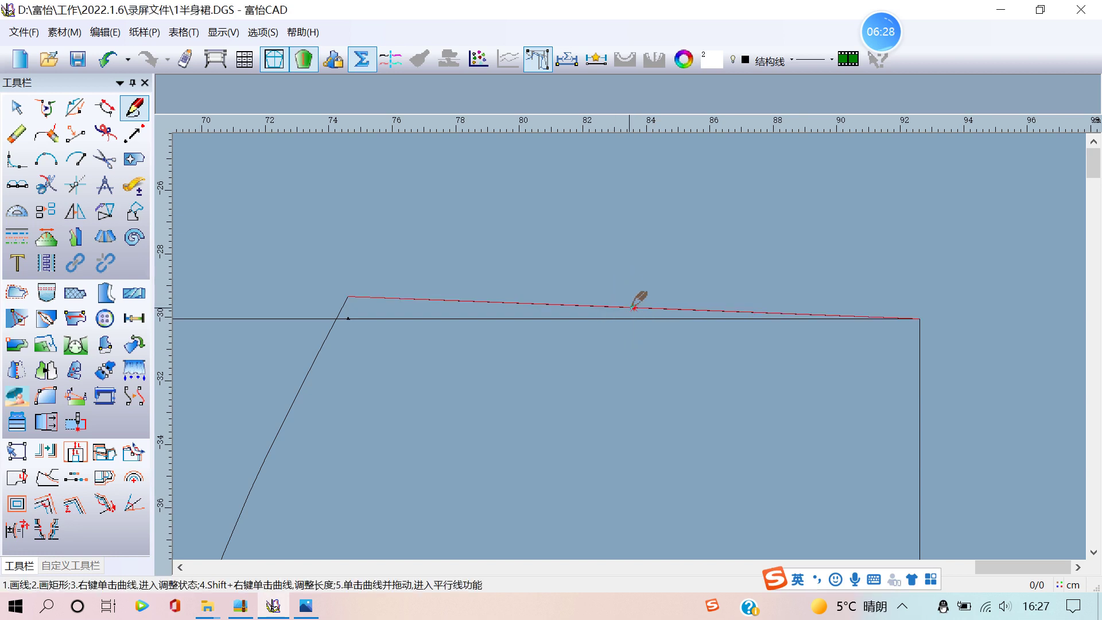
right_click(631, 294)
click(673, 306)
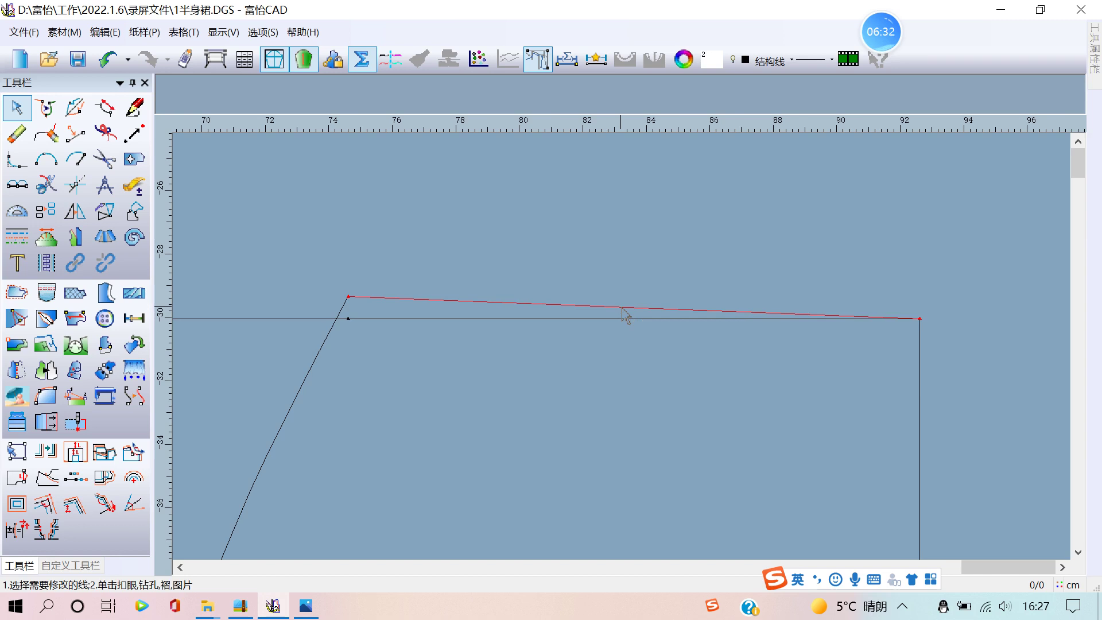
Step: Drag the right waist line's control points so it bows smoothly into the horizontal waist line
click(623, 309)
drag(613, 309, 623, 318)
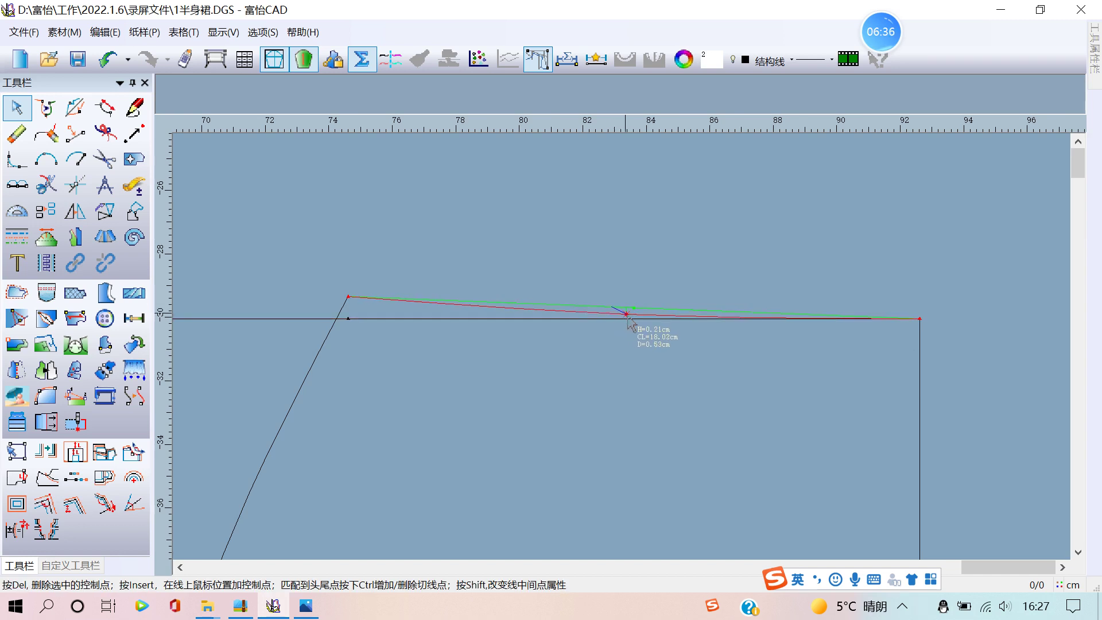
drag(624, 318, 614, 317)
drag(636, 318, 688, 321)
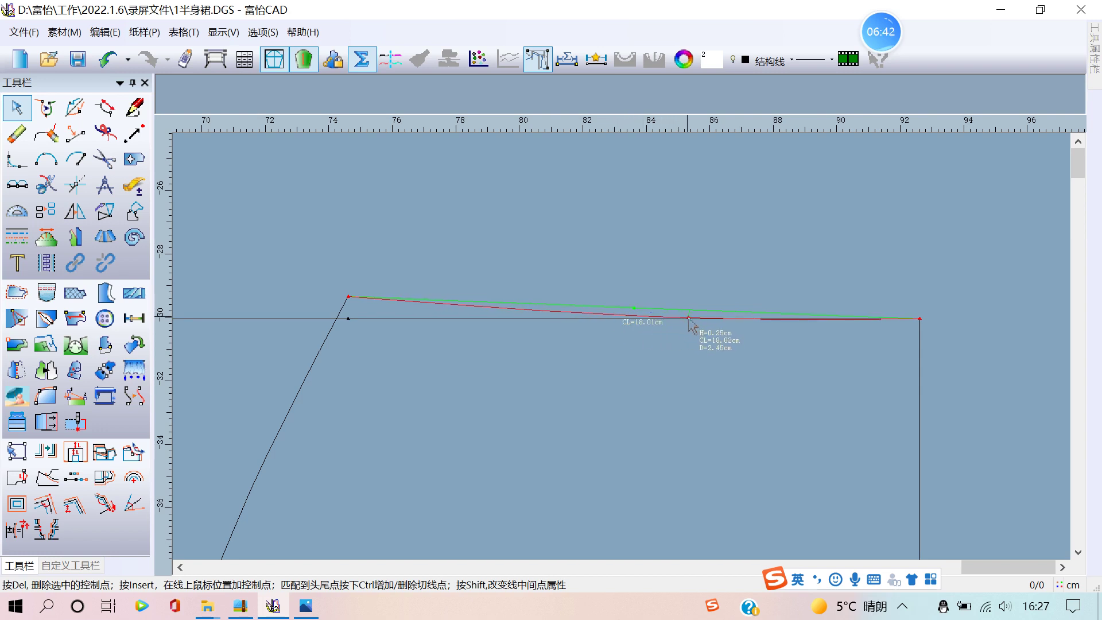
mouse_move(498, 310)
mouse_down()
mouse_move(481, 315)
mouse_move(564, 319)
mouse_up()
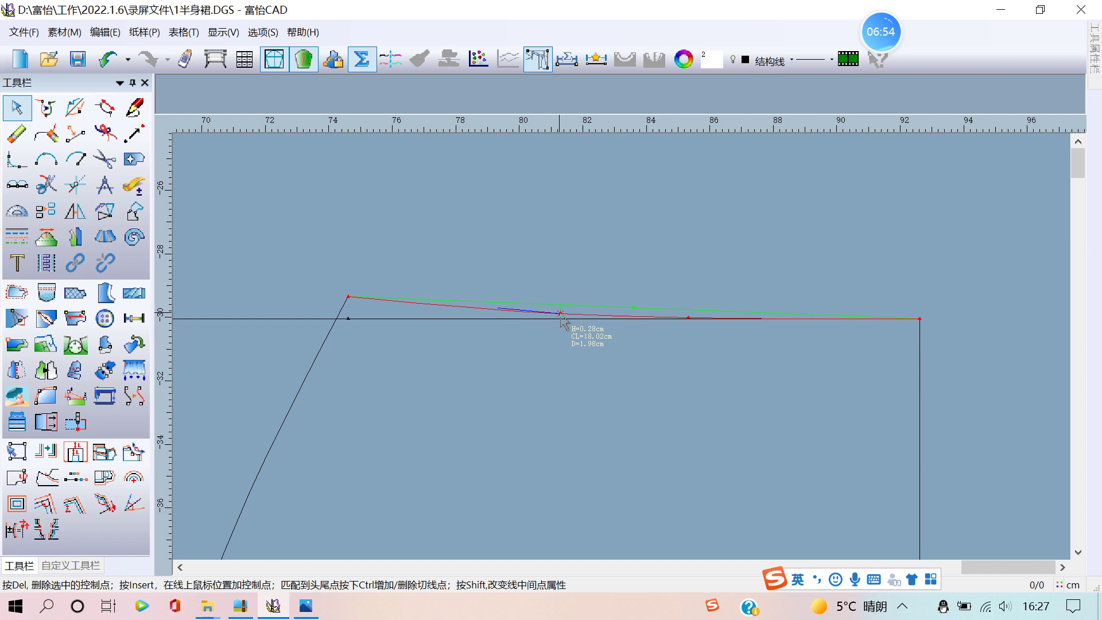
right_click(637, 280)
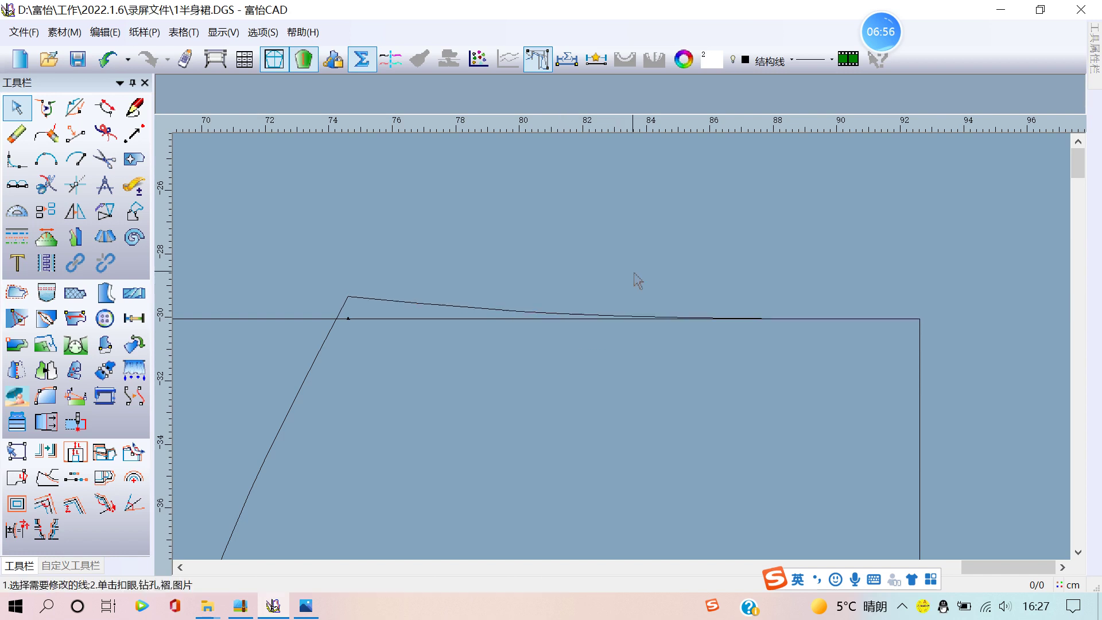
scroll(670, 311, down, 2)
Step: Draw a curved dart leg from the left dart top to the hip-line centre point
scroll(633, 362, down, 2)
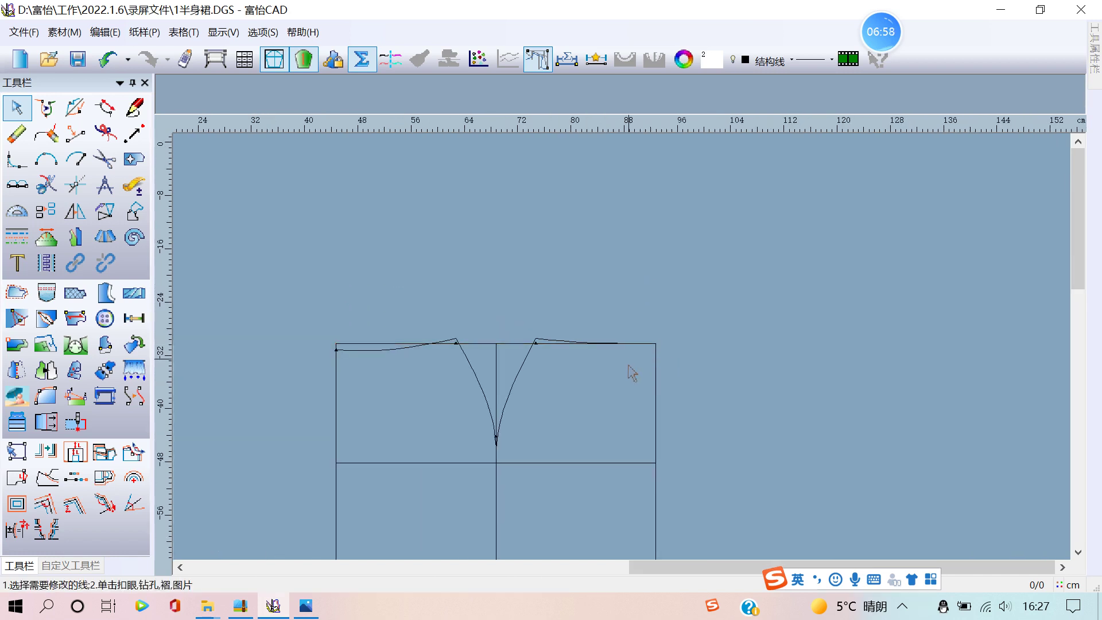
scroll(632, 369, down, 2)
scroll(727, 258, down, 1)
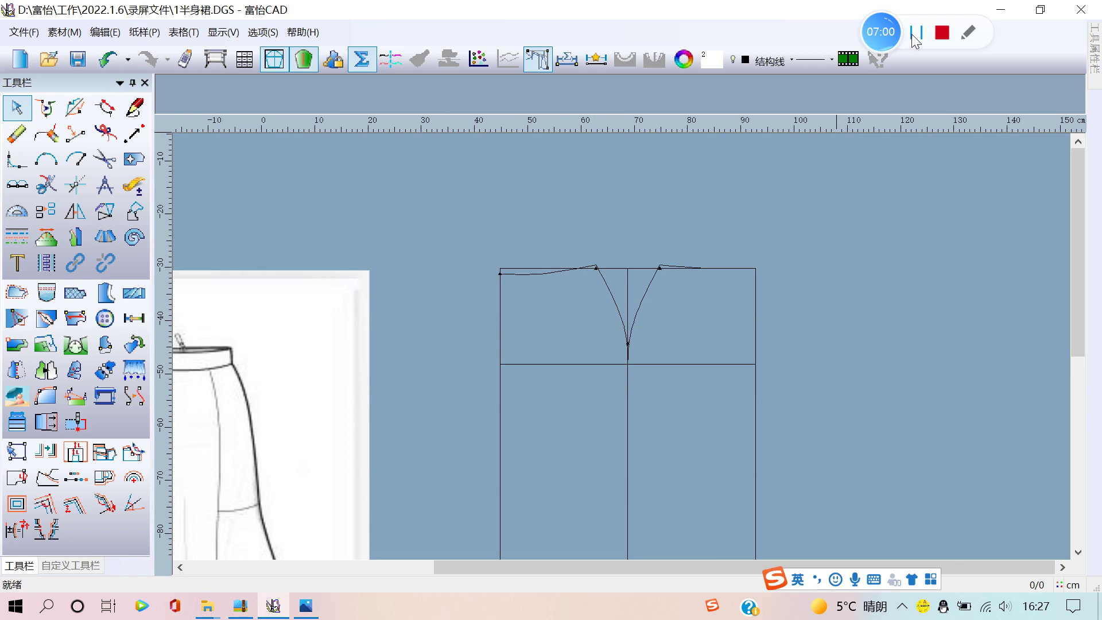
scroll(597, 253, up, 1)
right_click(575, 257)
click(593, 254)
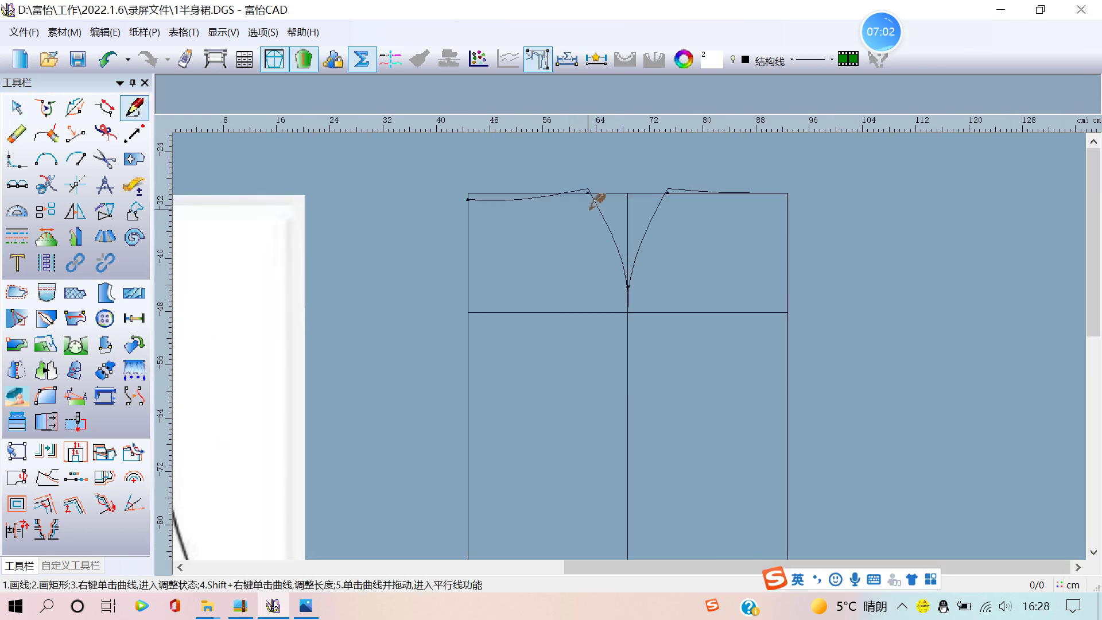
right_click(593, 195)
scroll(597, 191, up, 2)
scroll(635, 332, up, 2)
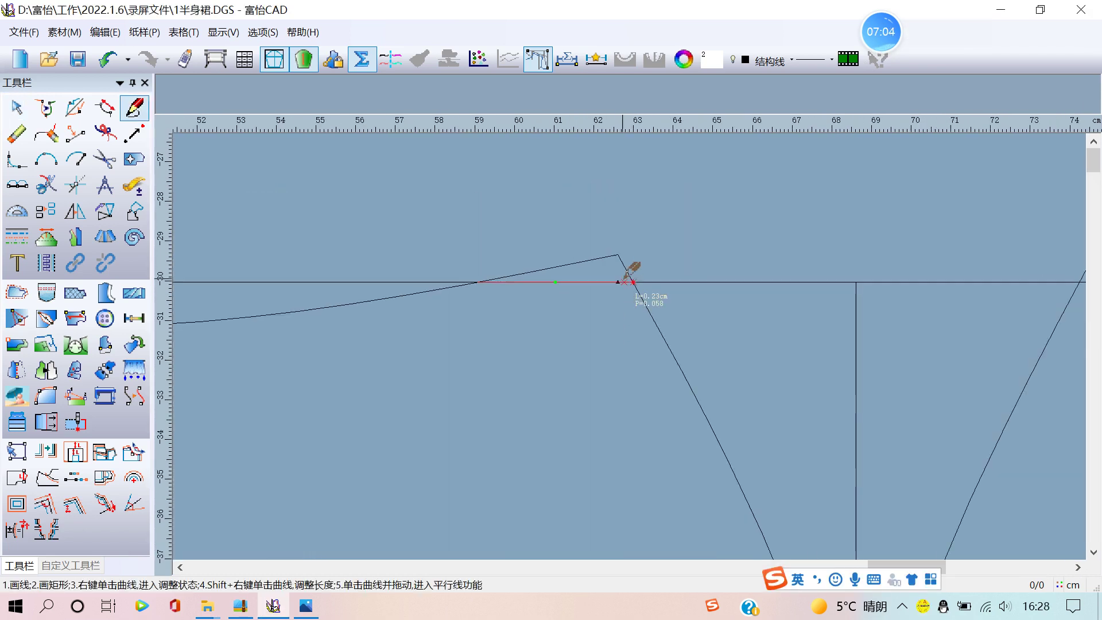
click(618, 282)
scroll(628, 326, down, 3)
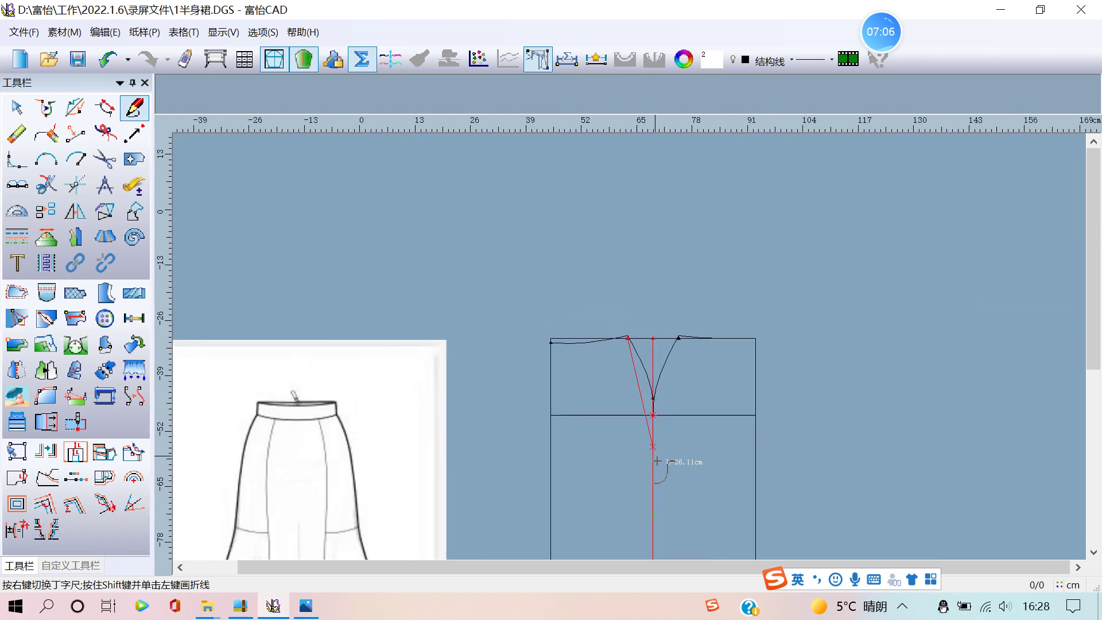
scroll(622, 229, up, 1)
scroll(618, 218, down, 2)
scroll(583, 356, up, 1)
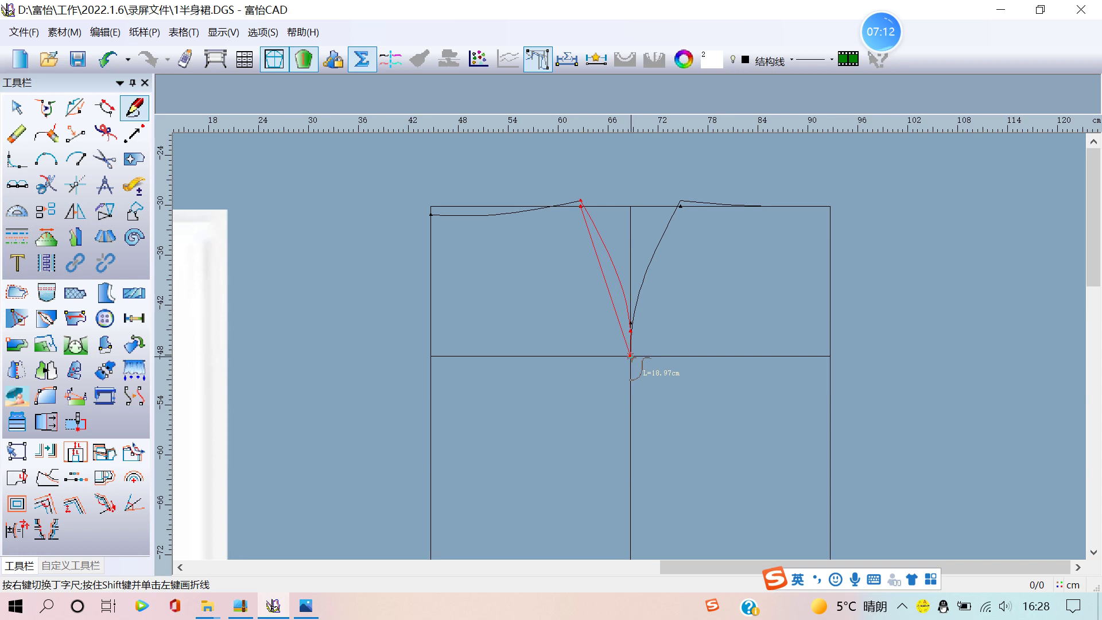
click(630, 355)
right_click(631, 355)
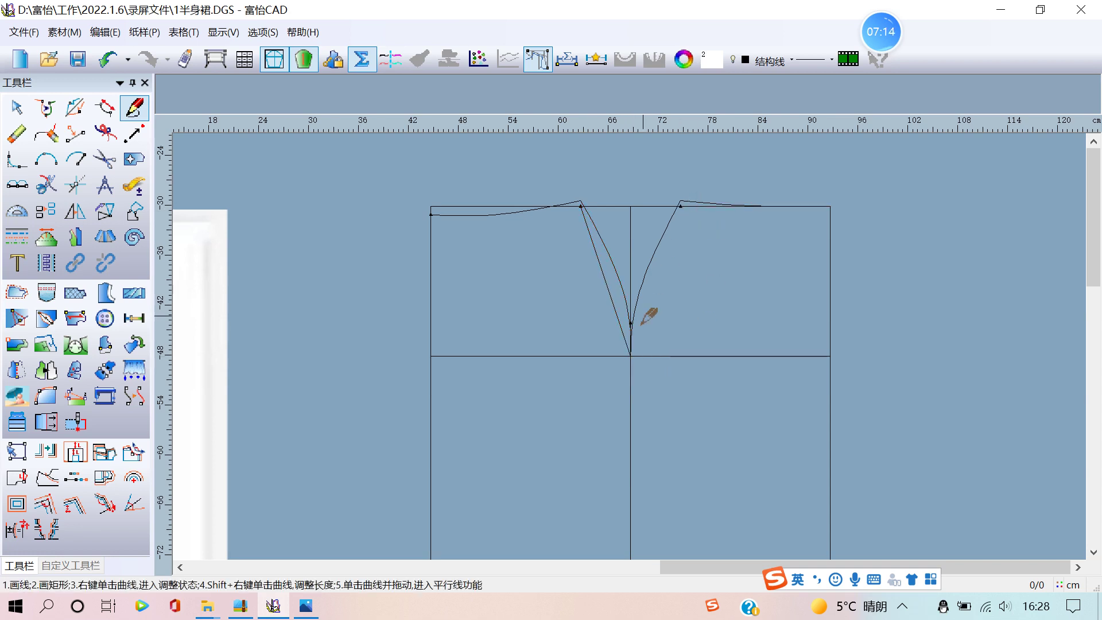
Step: Draw a straight dart leg from the hip-line centre to the right dart top
click(631, 356)
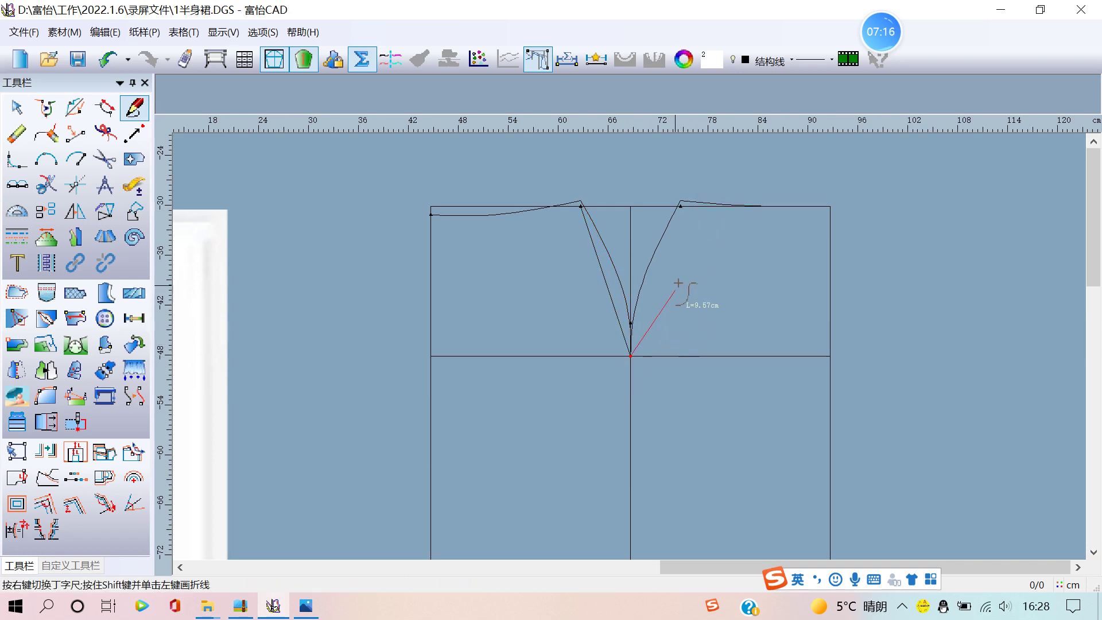
click(680, 205)
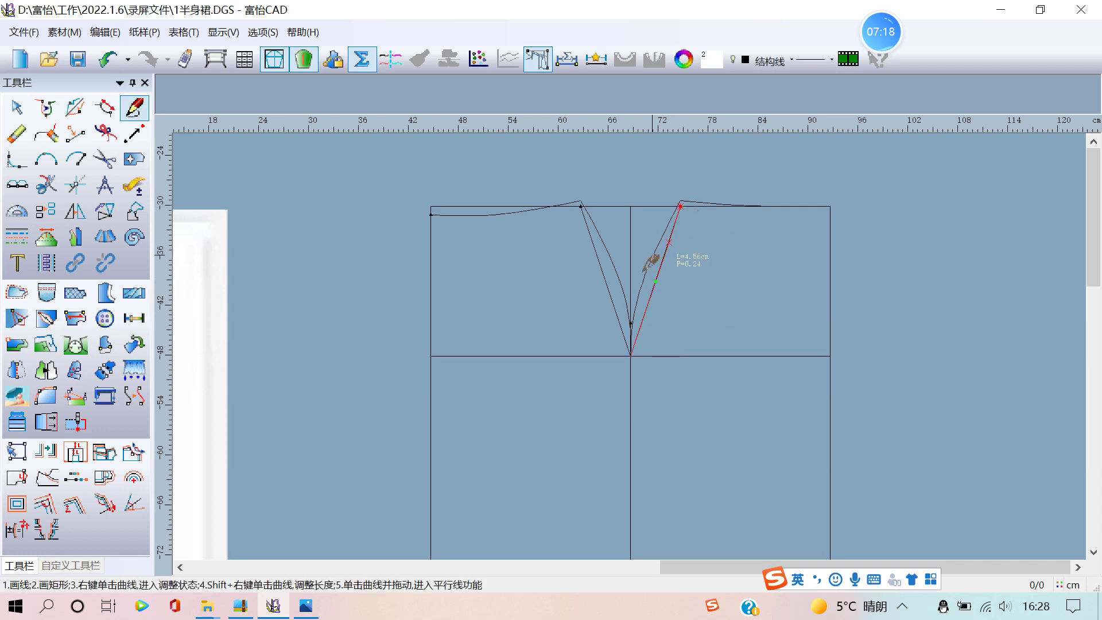
right_click(726, 288)
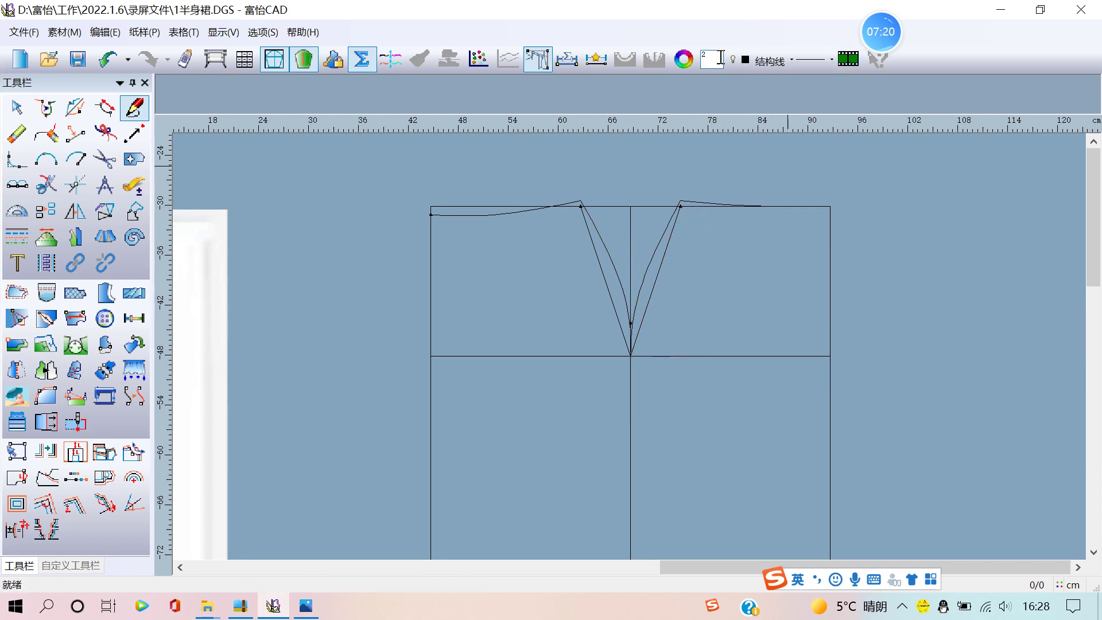
Step: Draw a 20.58 cm horizontal line leftward from the left dart leg
text(3)
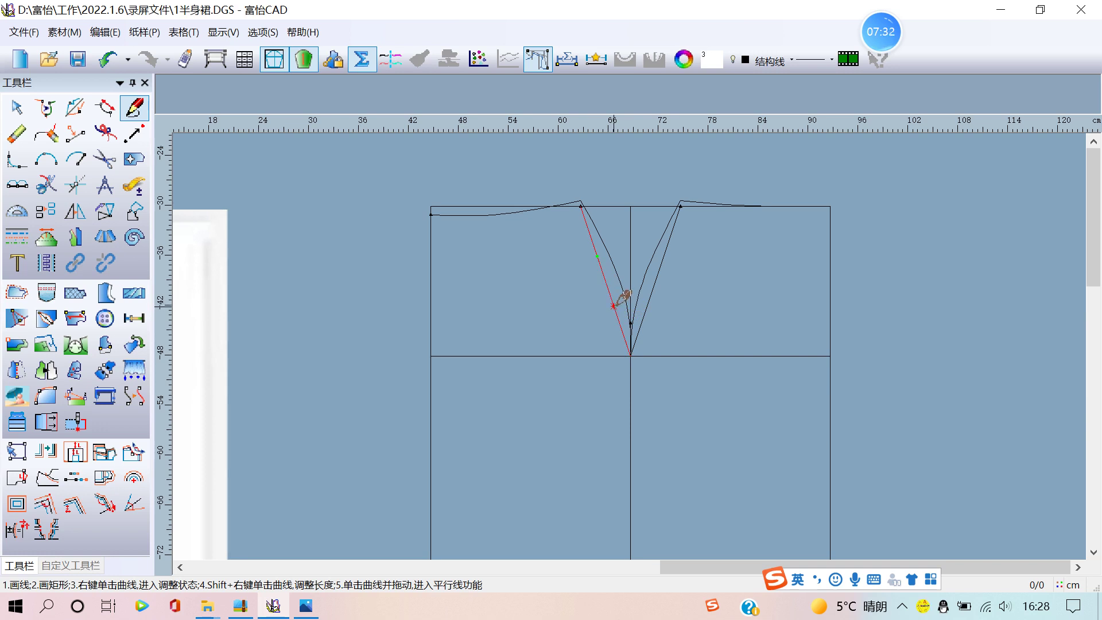
right_click(619, 314)
click(613, 307)
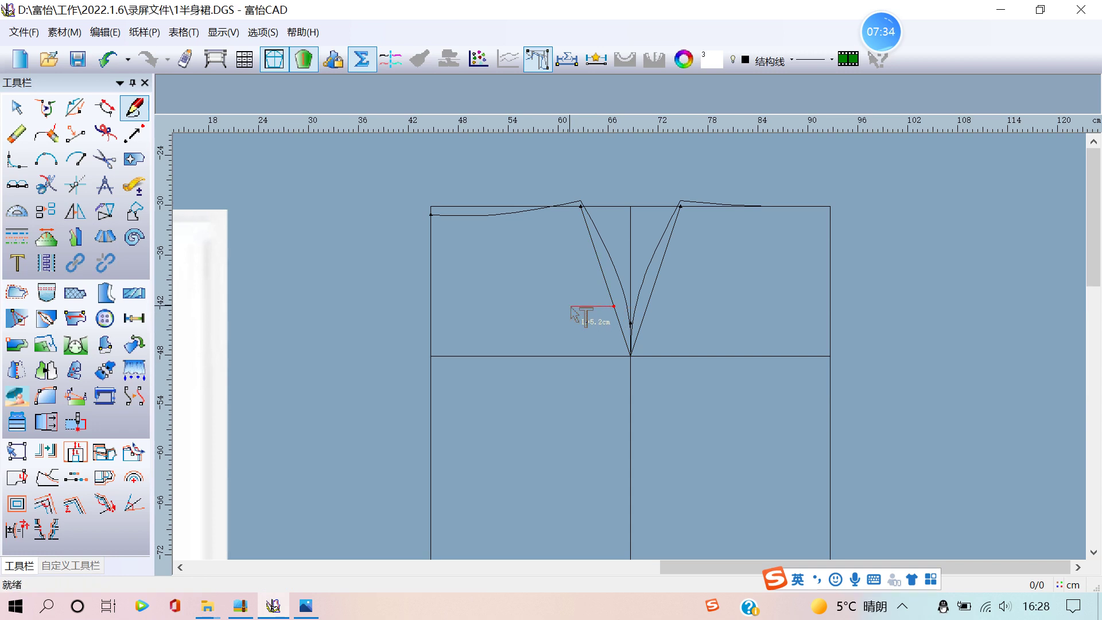
click(443, 307)
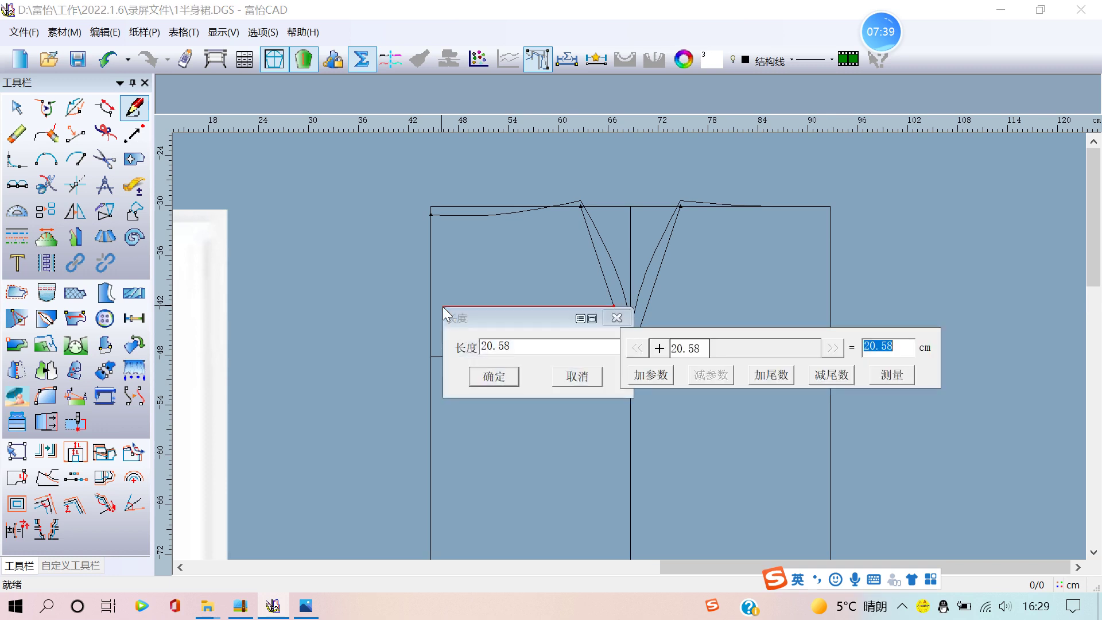
click(502, 379)
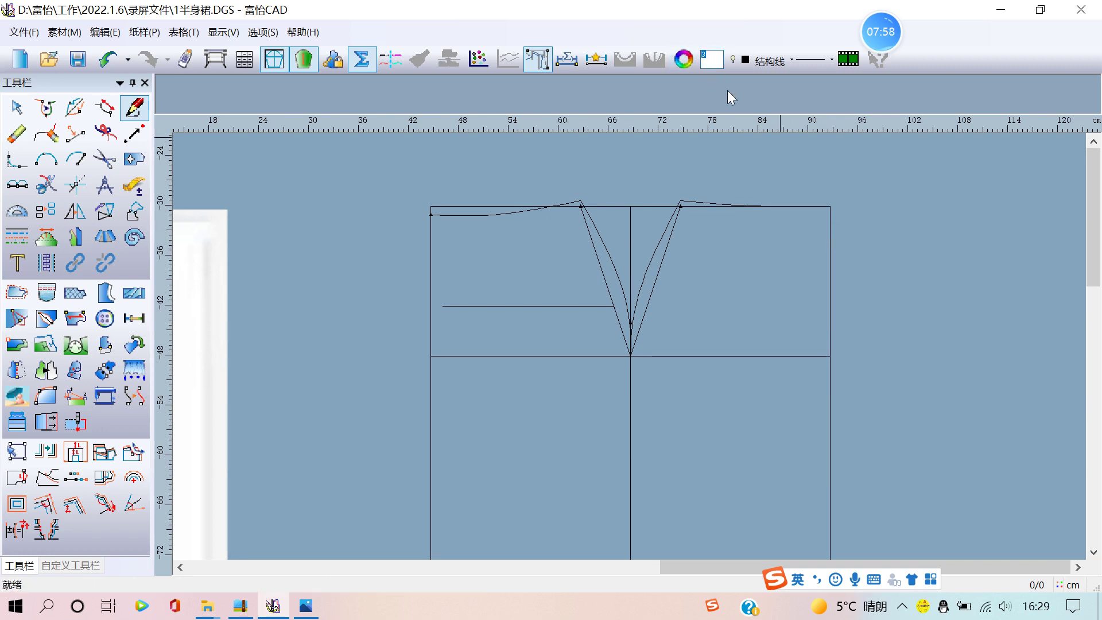
Step: Draw a horizontal line from the right side edge to the right dart leg
click(830, 281)
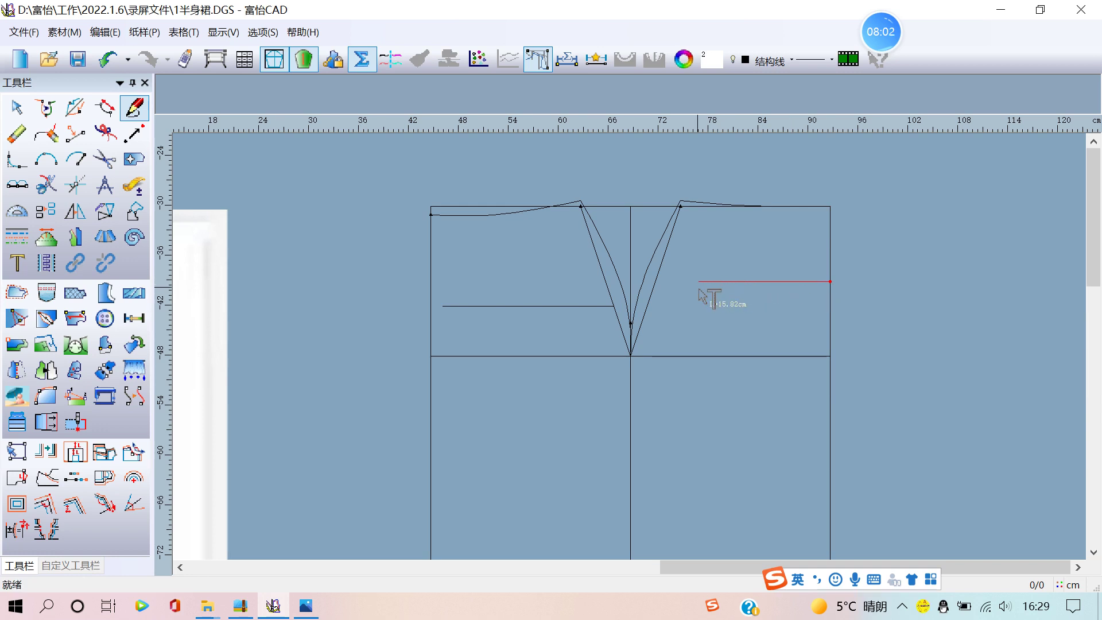
click(656, 282)
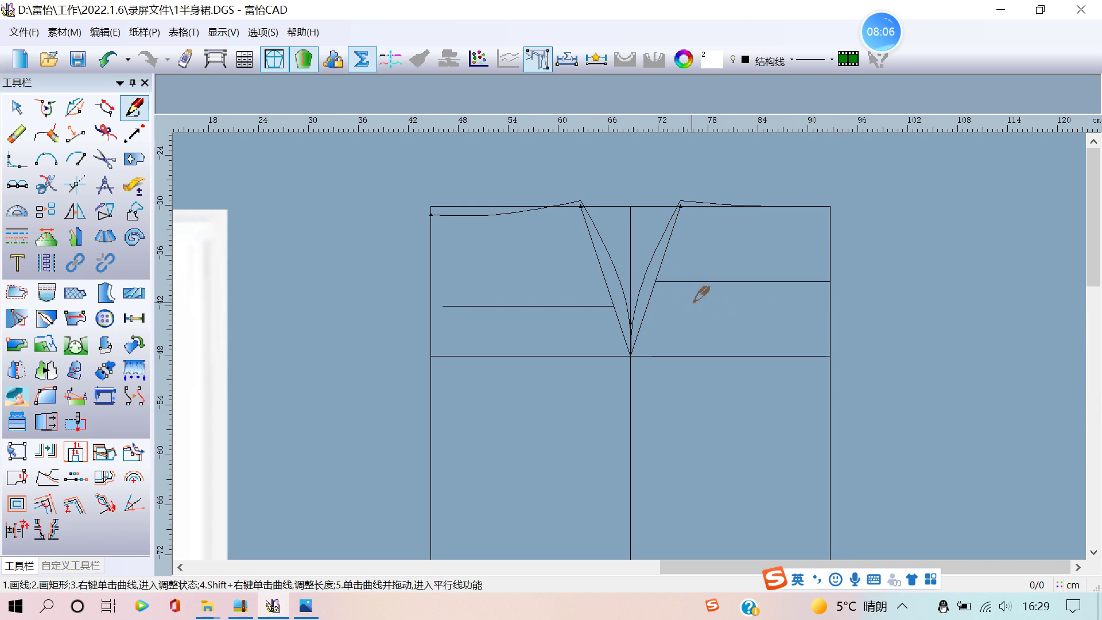
scroll(654, 331, down, 1)
Step: In 选项 > 层设置, rename the third layer to 框架
click(633, 351)
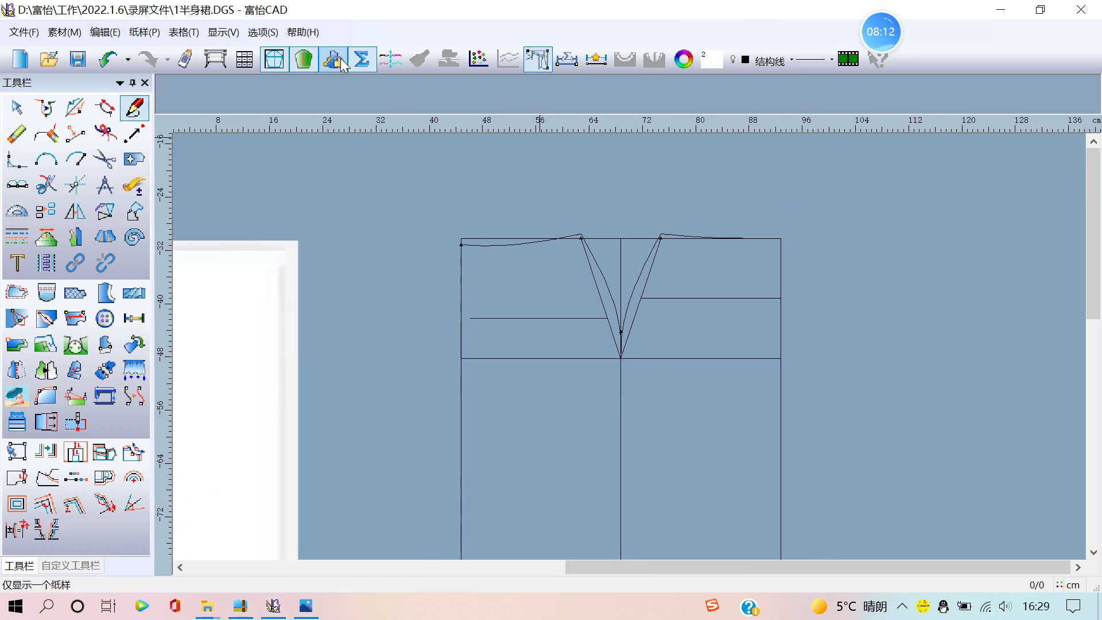
click(259, 33)
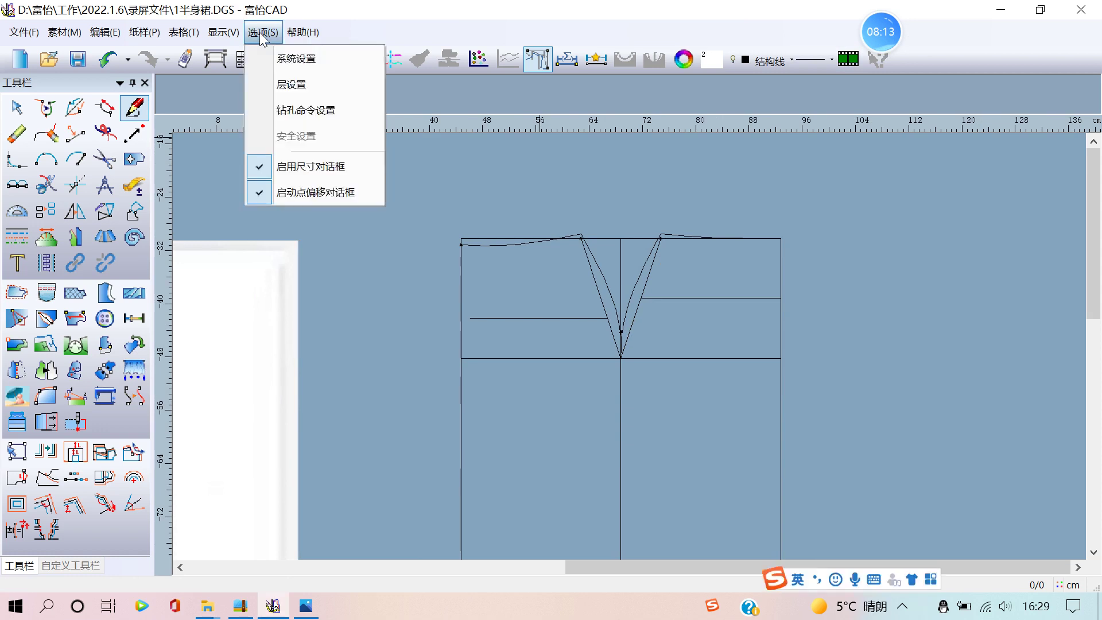
click(311, 84)
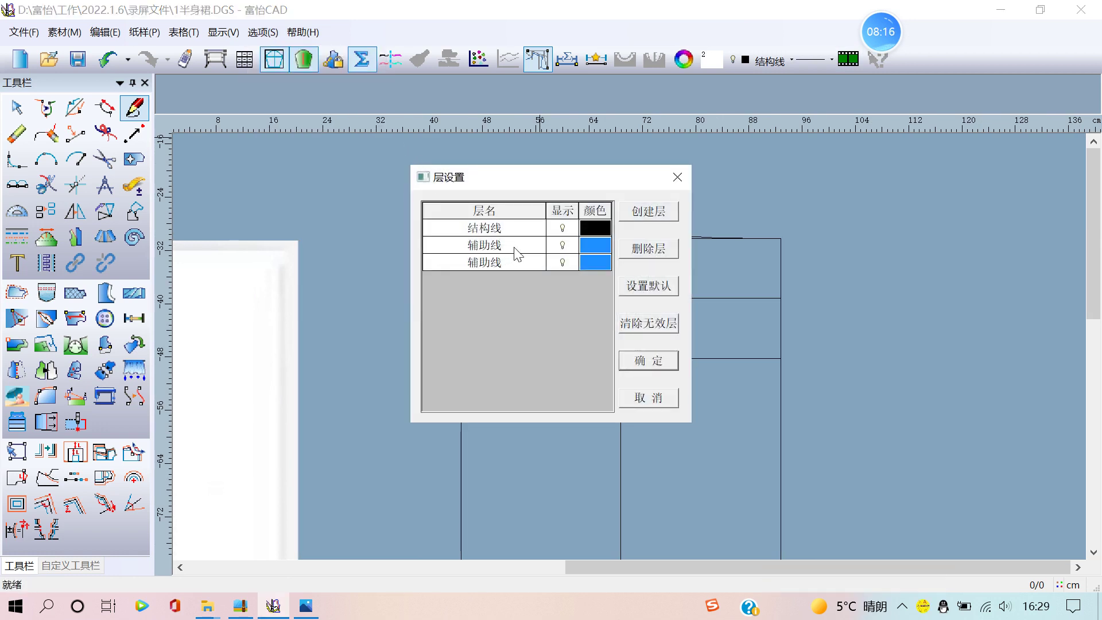
drag(580, 179, 645, 180)
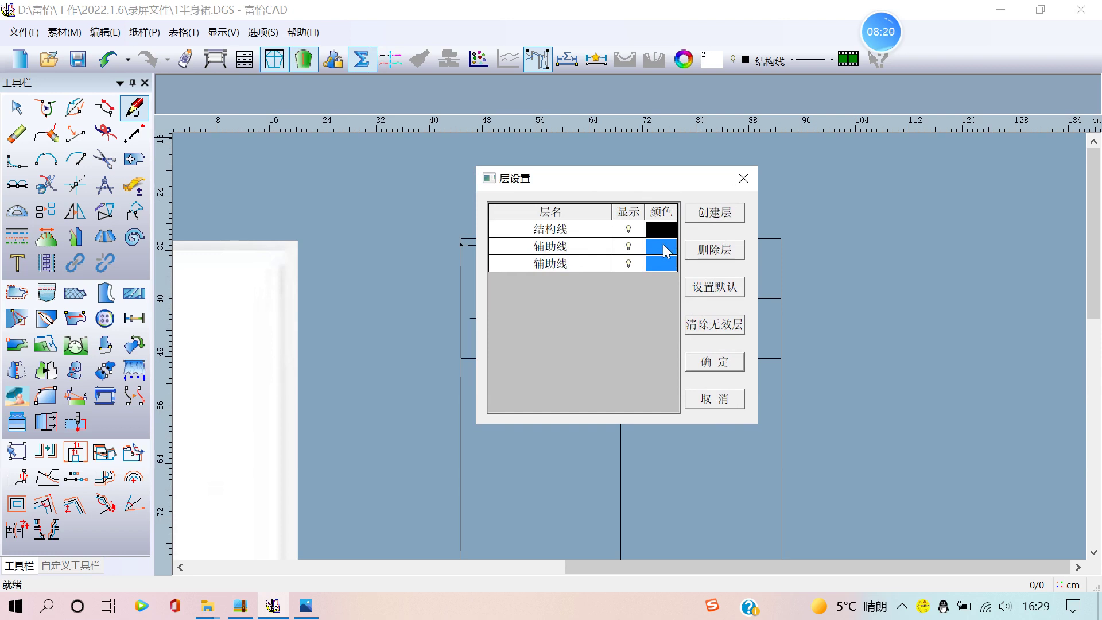
double_click(561, 262)
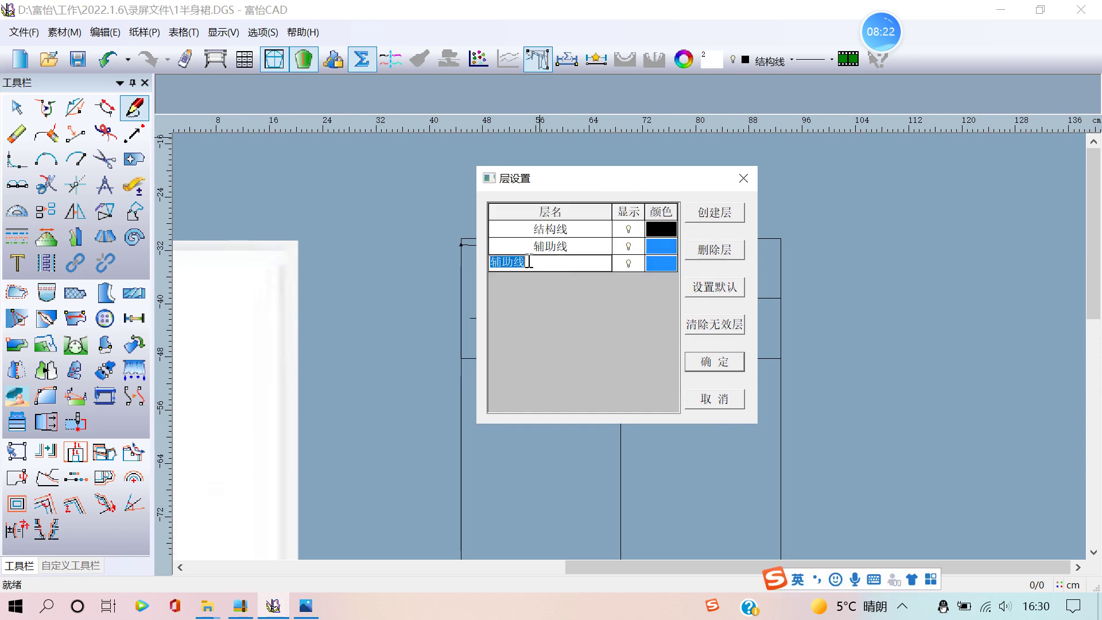
text(kuangji)
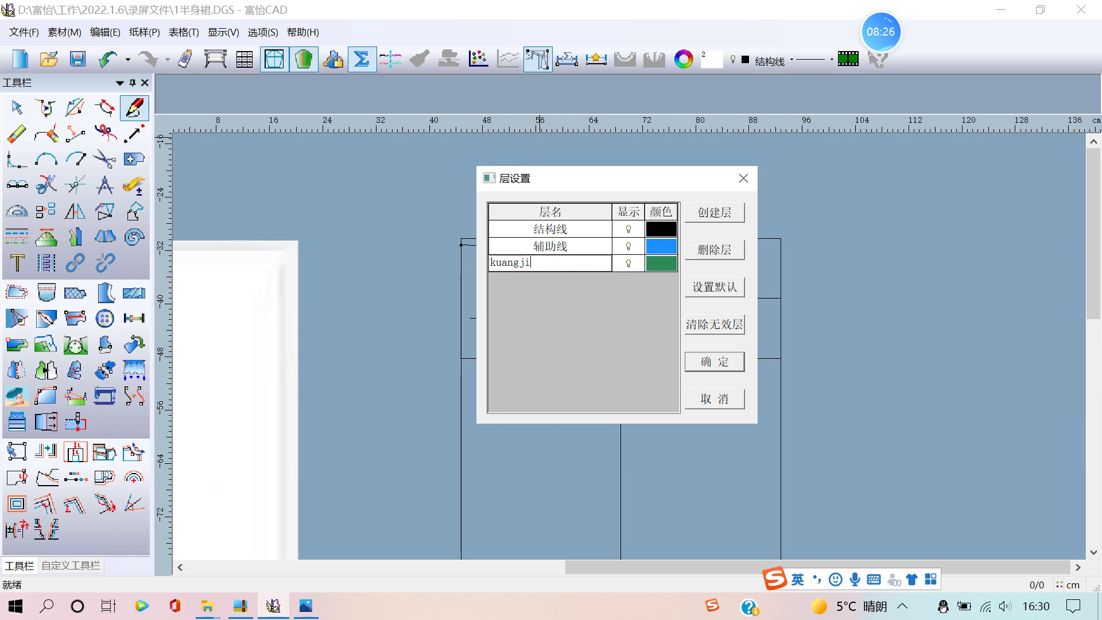
key(BackSpace)
key(BackSpace)
key(BackSpace)
key(BackSpace)
key(BackSpace)
key(BackSpace)
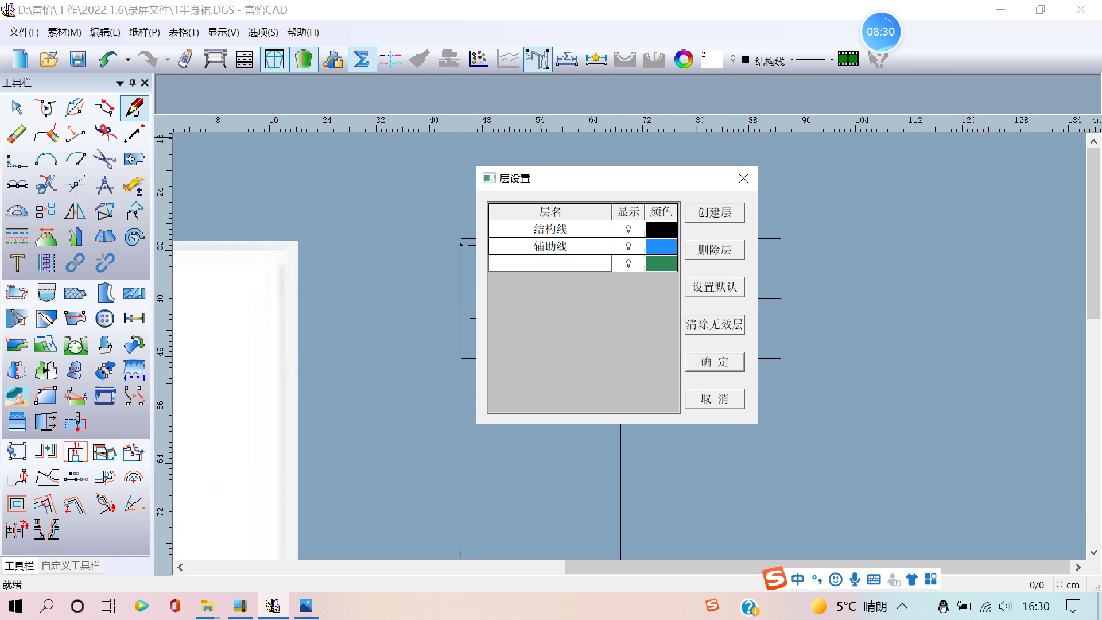
text(kuang'jia)
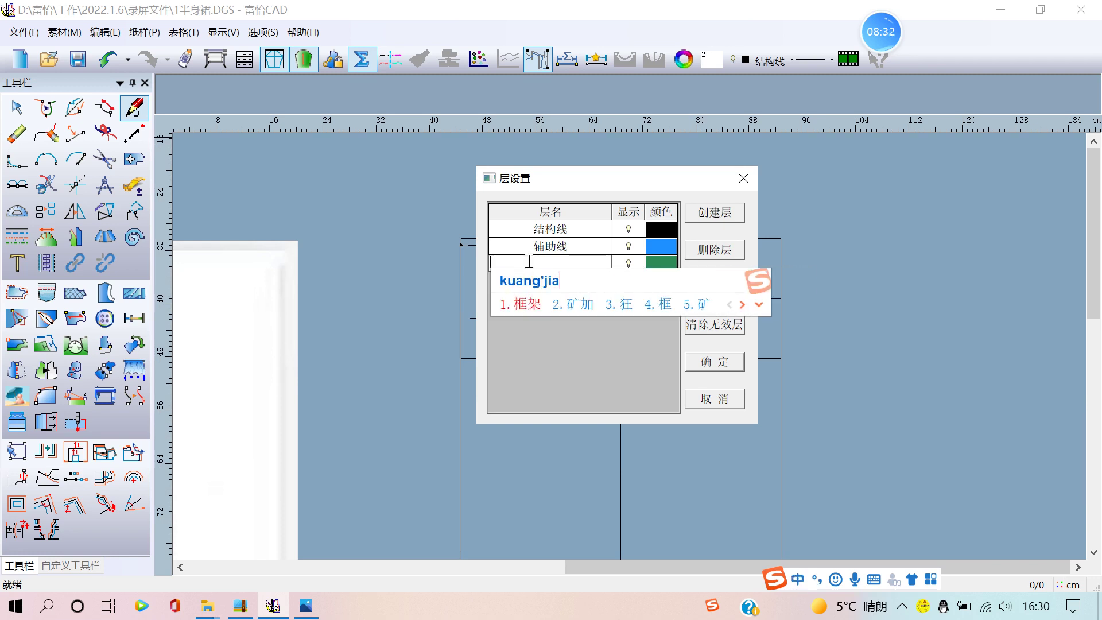
key(space)
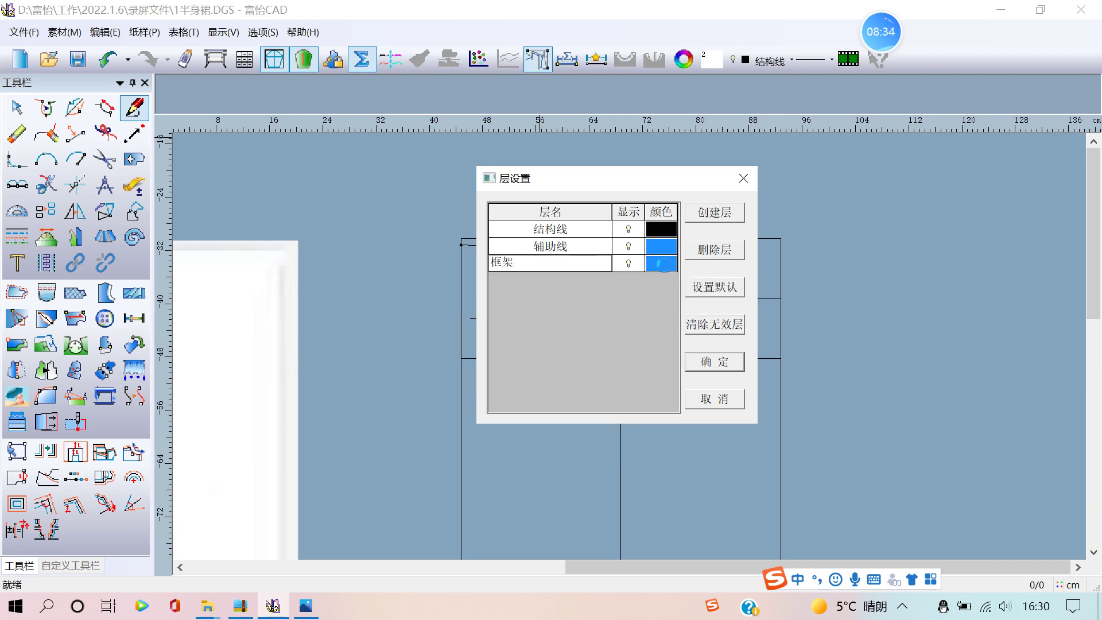
Step: Set the 框架 layer's colour to red and confirm the layer settings
click(664, 264)
click(519, 210)
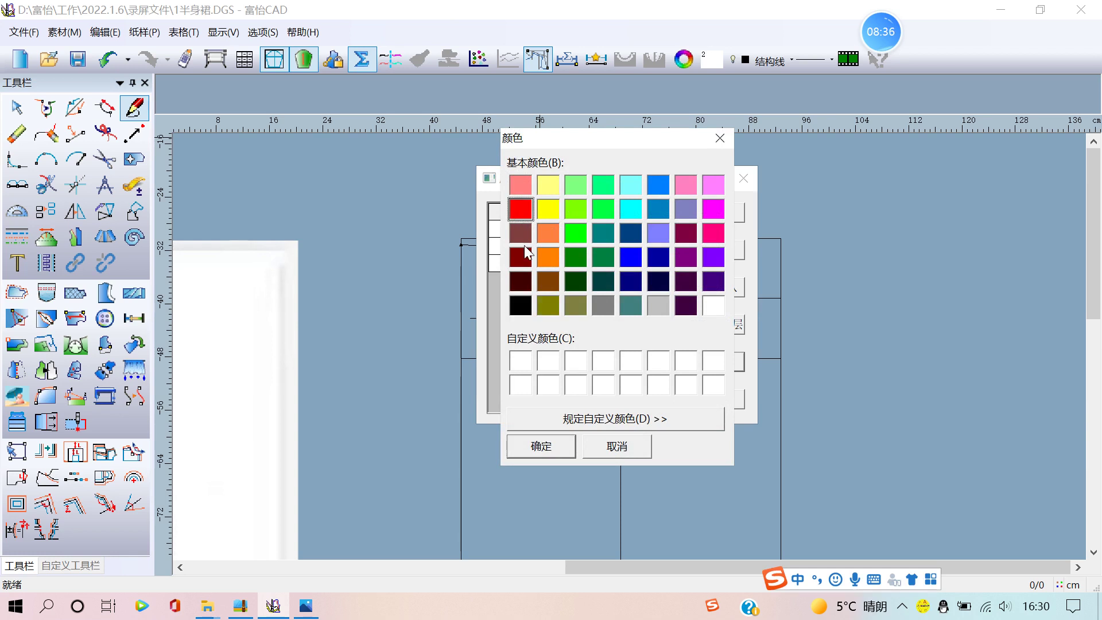
click(542, 443)
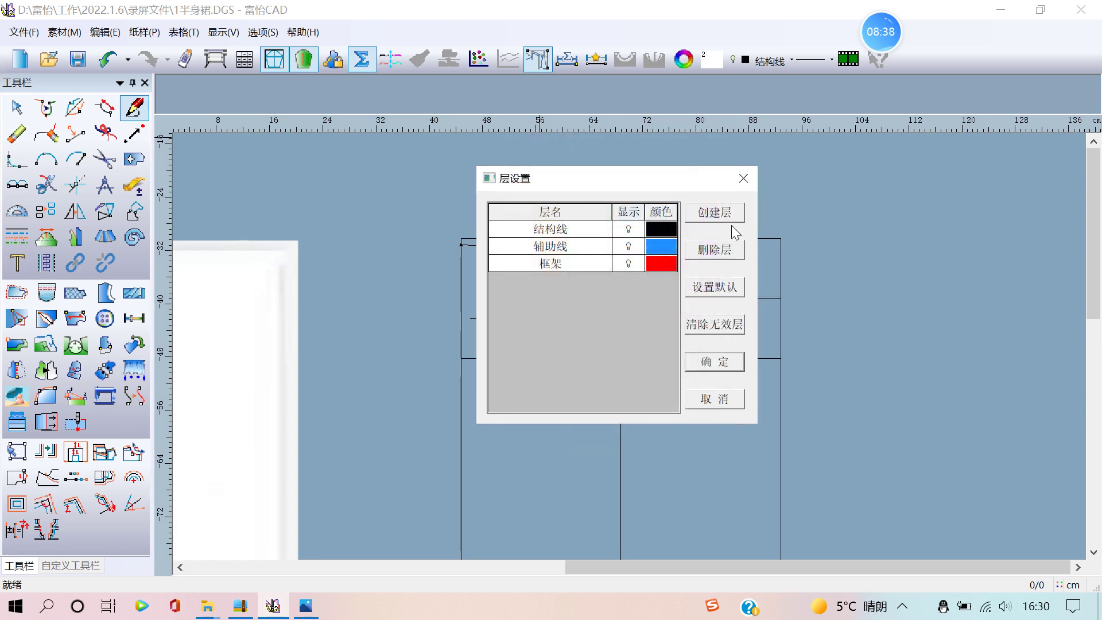
click(720, 367)
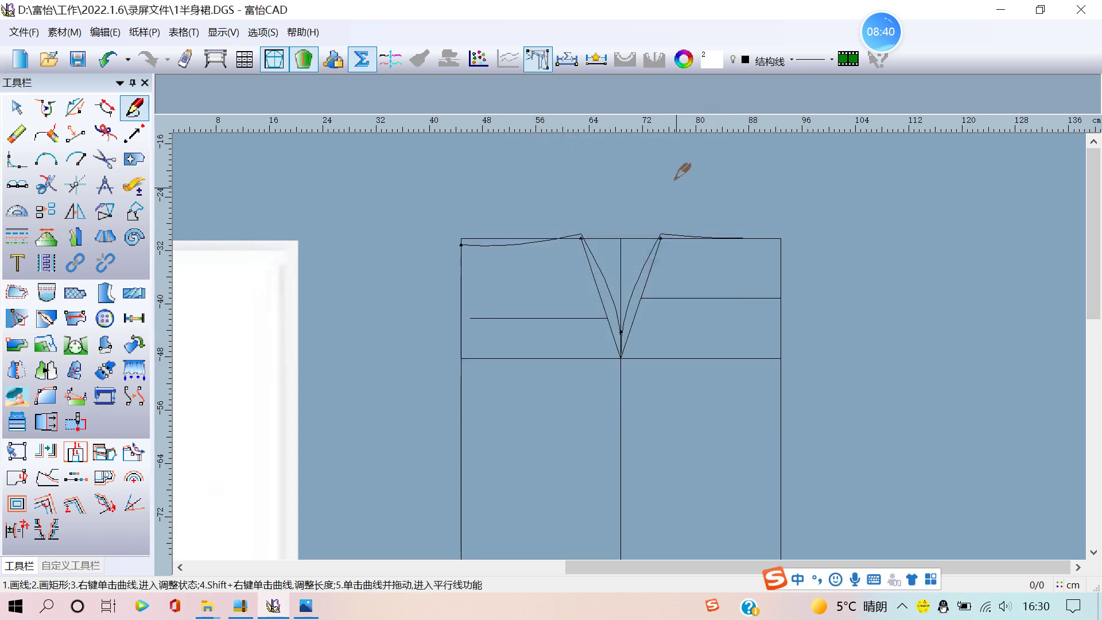
Step: Switch the right-click quick palette to the assign-lines-to-layer tool
scroll(684, 172, up, 3)
scroll(640, 353, up, 1)
scroll(641, 353, down, 2)
scroll(659, 389, down, 2)
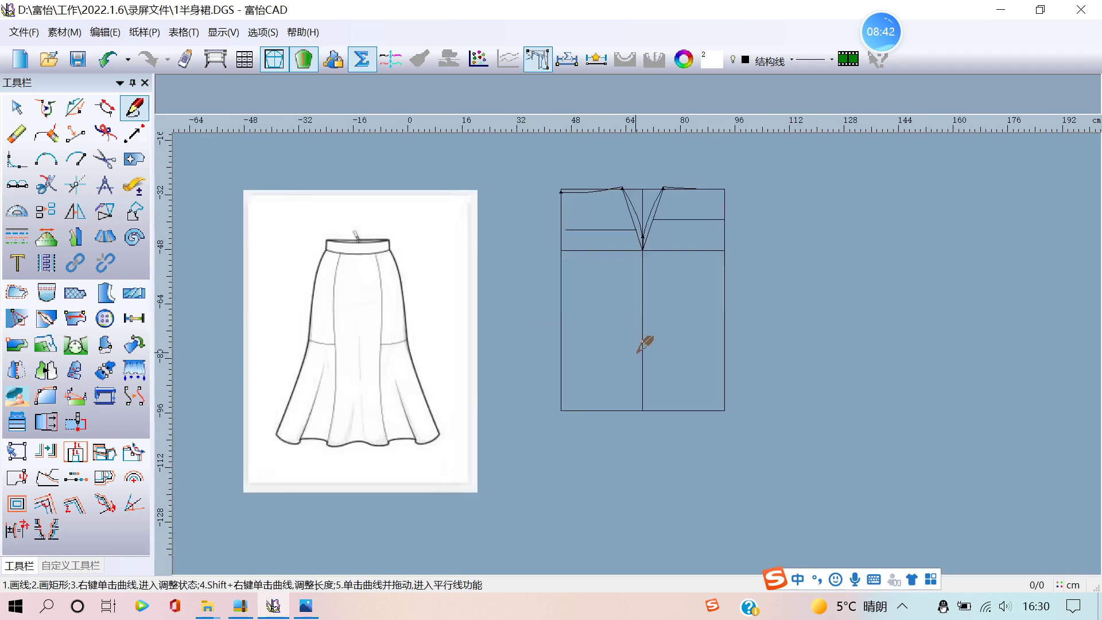
scroll(712, 267, up, 1)
right_click(754, 270)
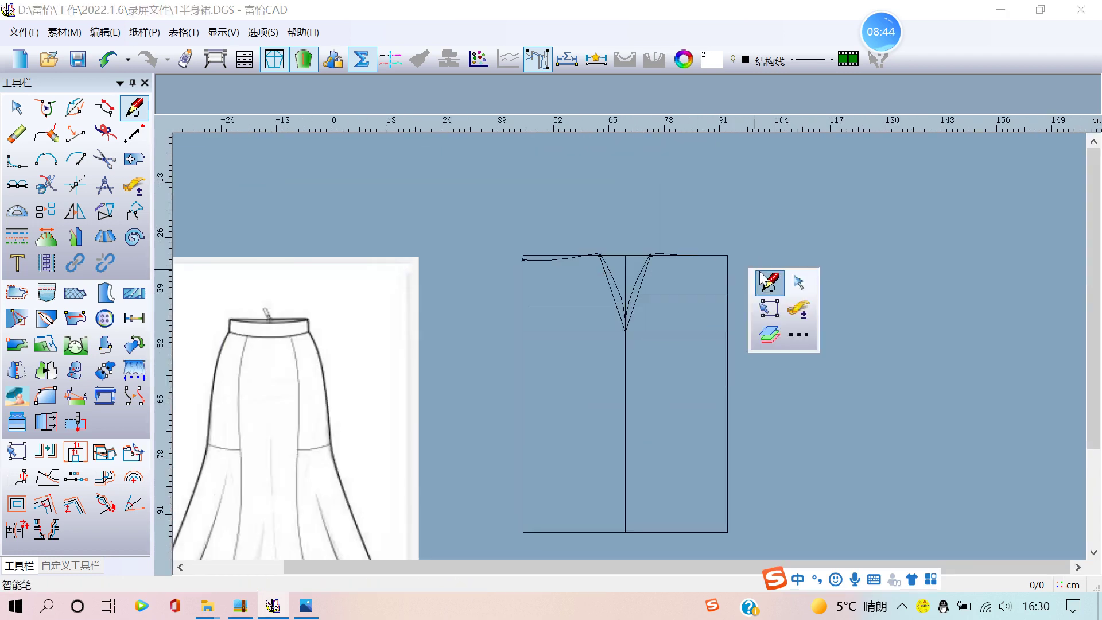
click(769, 336)
right_click(753, 224)
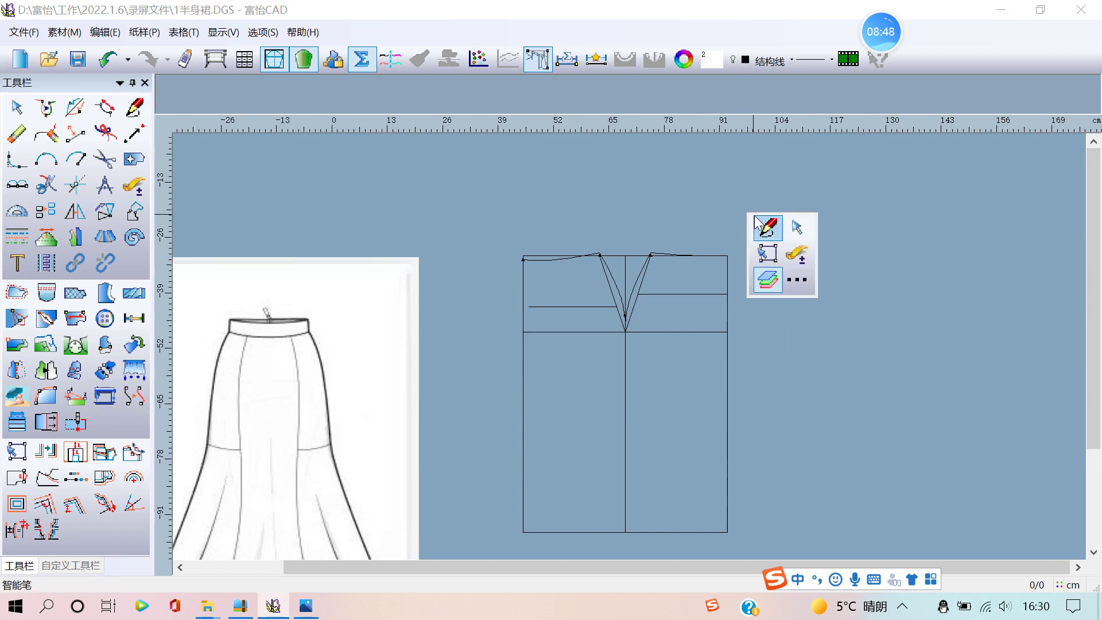
click(799, 278)
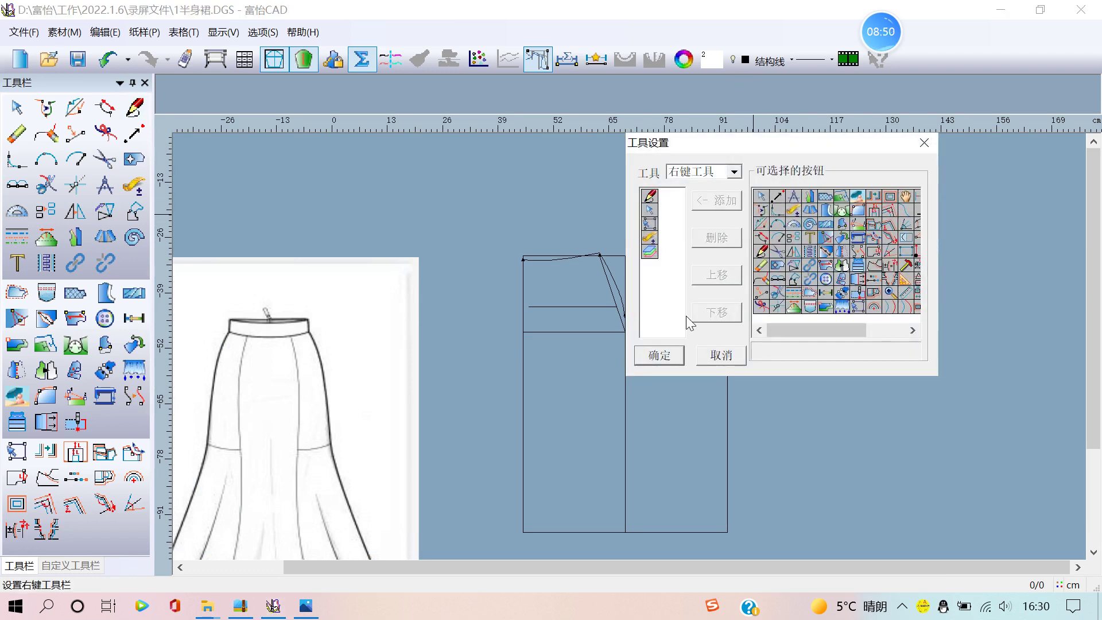
click(931, 149)
right_click(754, 221)
click(777, 277)
Step: Move the vertical centre line and hip line to the 框架 layer
scroll(641, 356, up, 2)
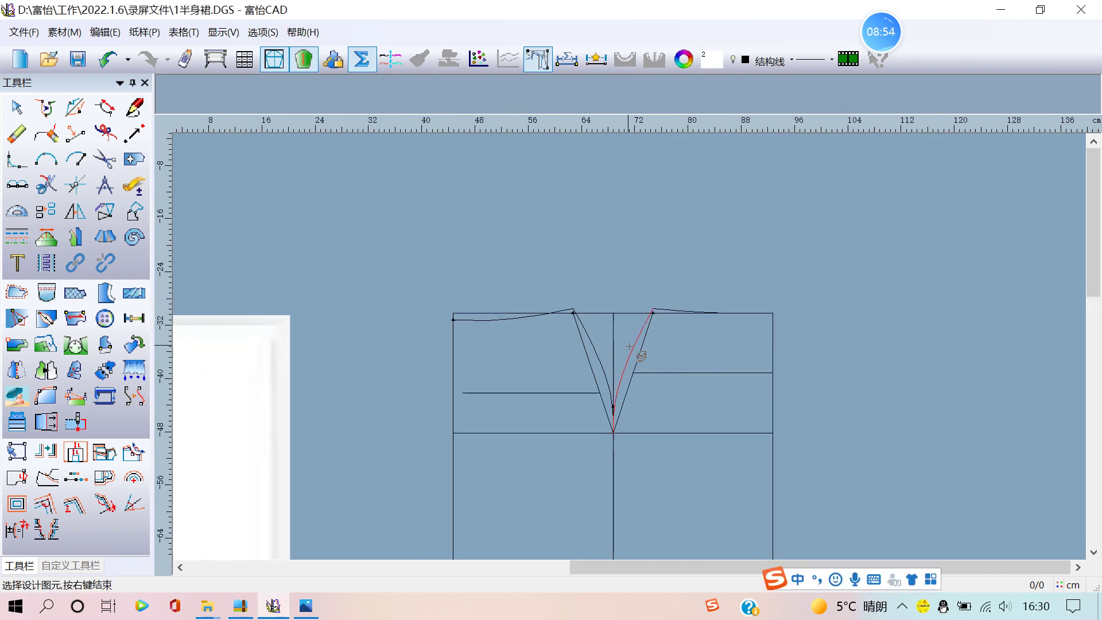
scroll(608, 324, up, 2)
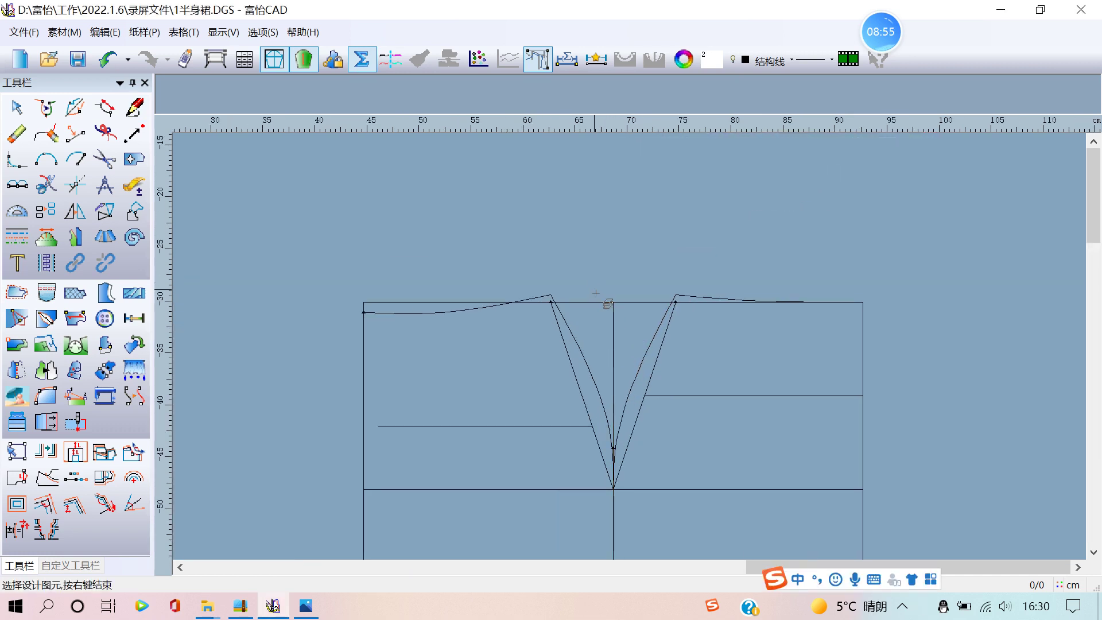
click(614, 329)
scroll(613, 328, down, 2)
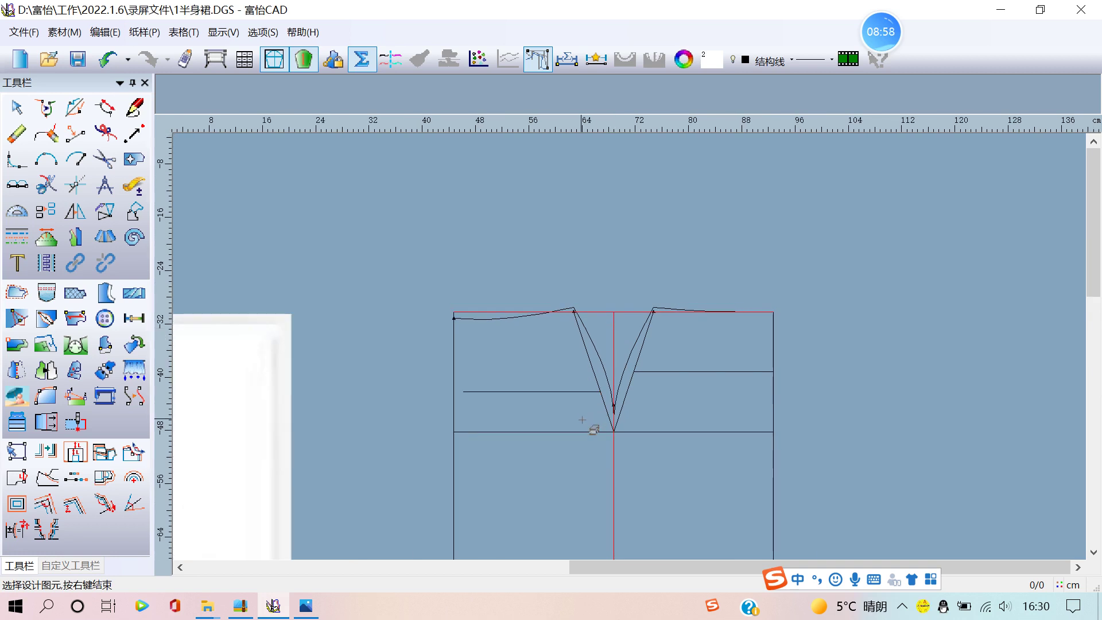
scroll(632, 350, up, 1)
click(614, 310)
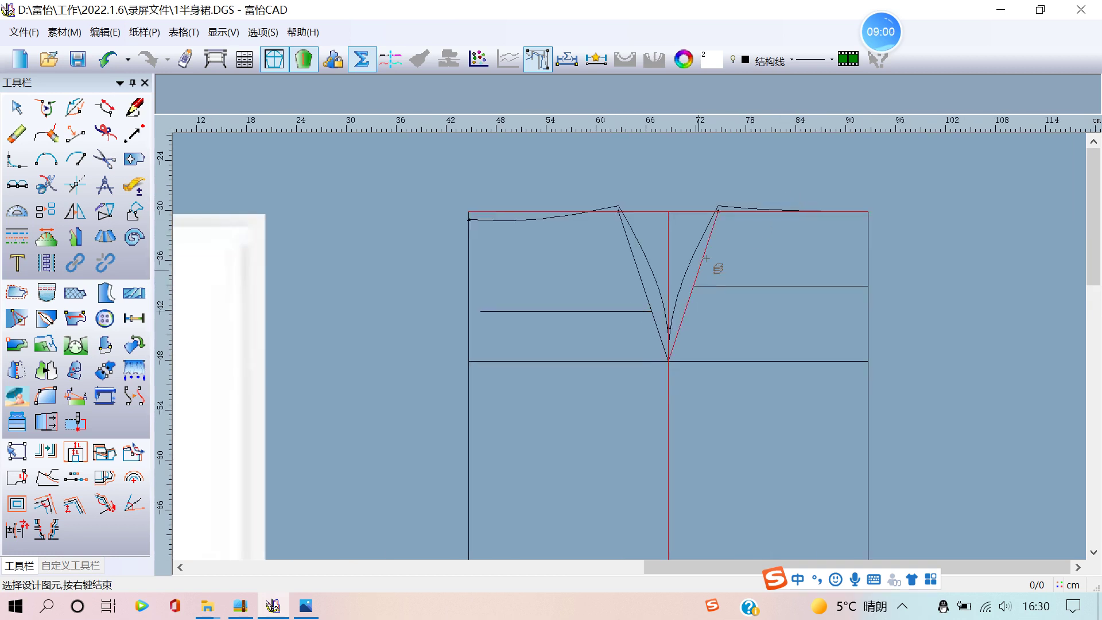
right_click(758, 175)
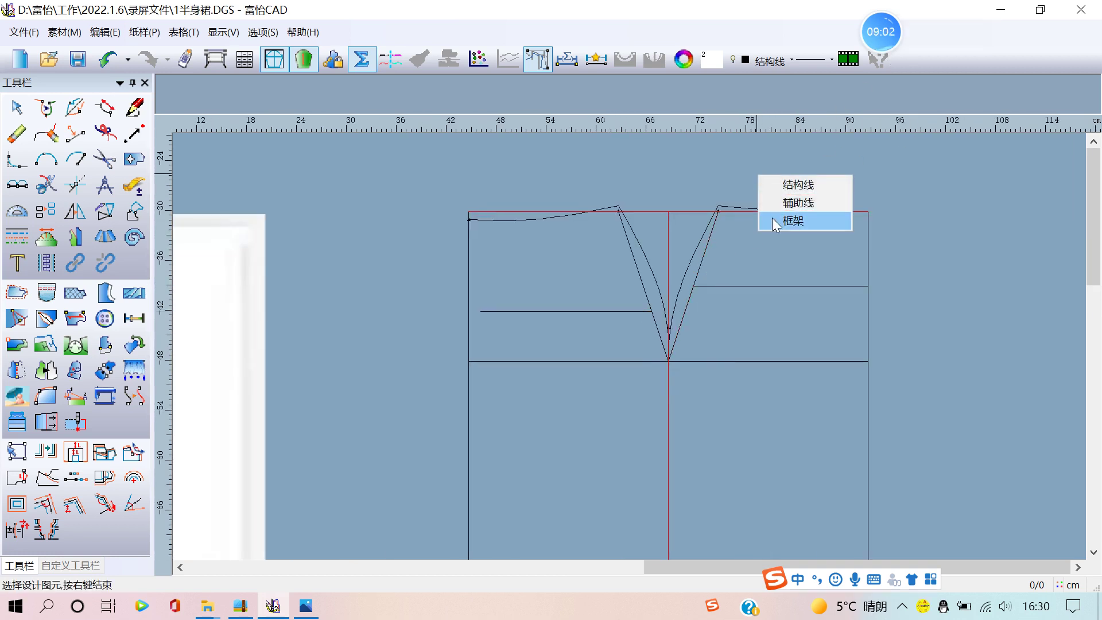
click(795, 222)
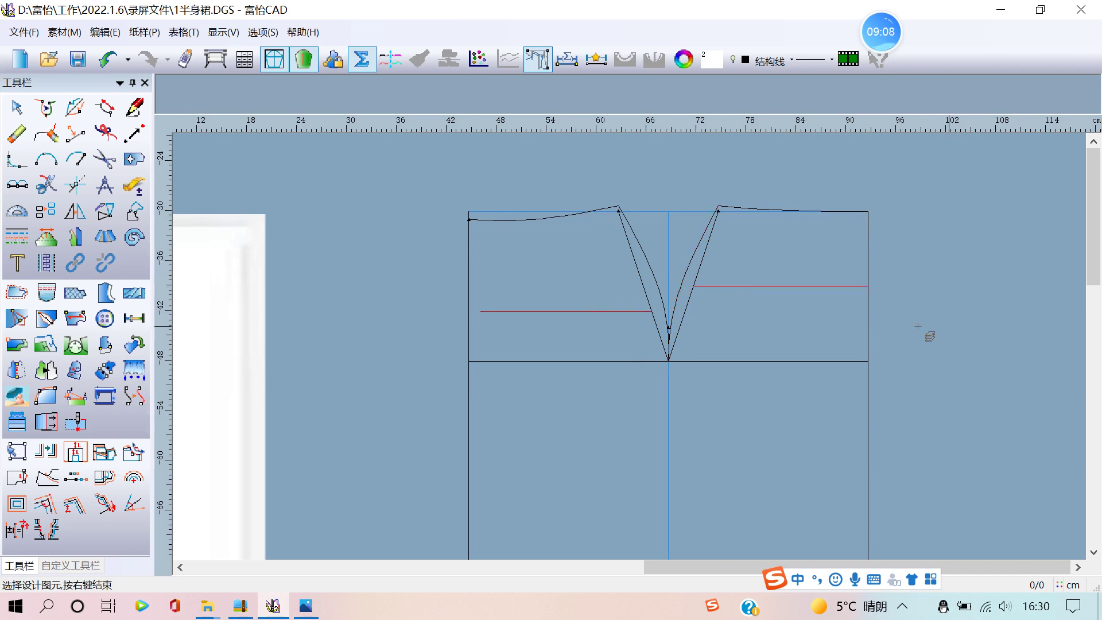
Step: Move the left and right dart legs to the 辅助线 layer
click(638, 276)
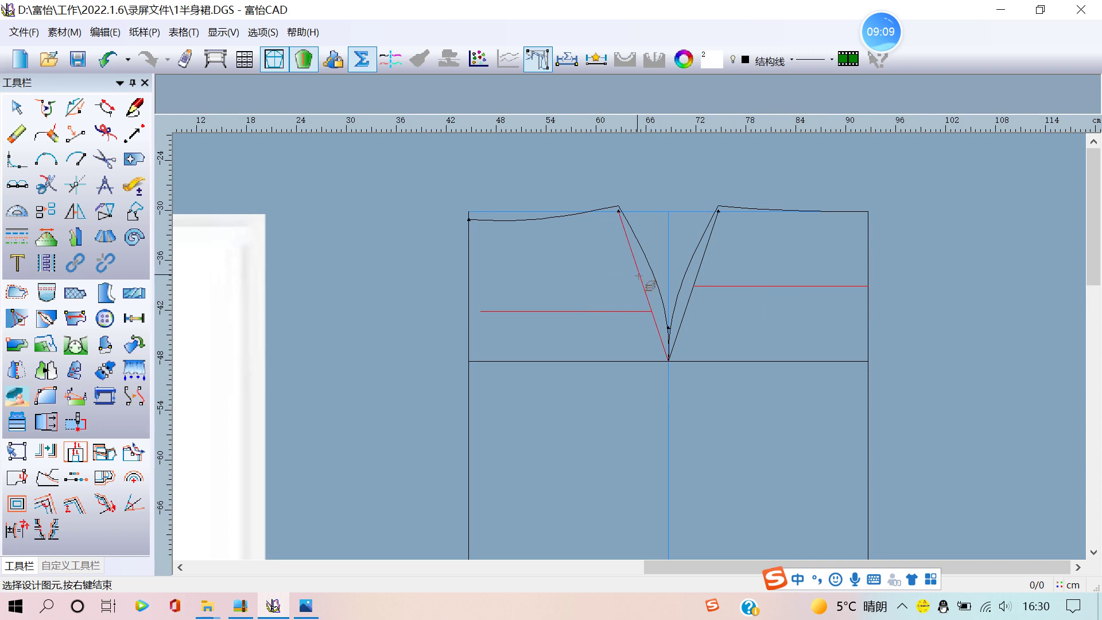
click(705, 264)
right_click(736, 253)
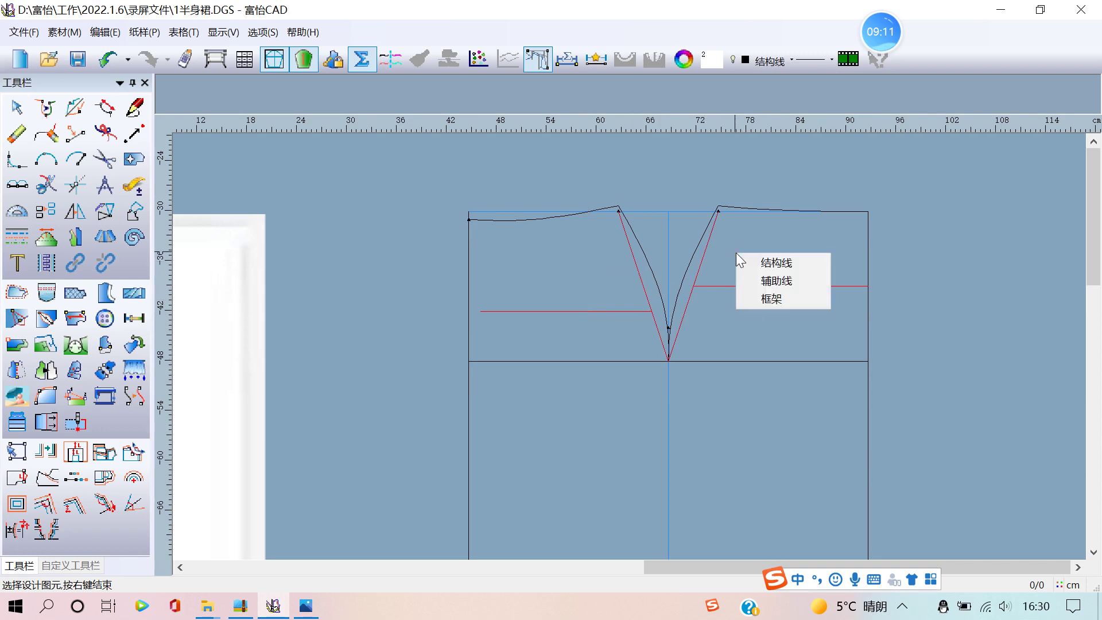
click(781, 280)
scroll(637, 356, up, 1)
scroll(647, 442, down, 1)
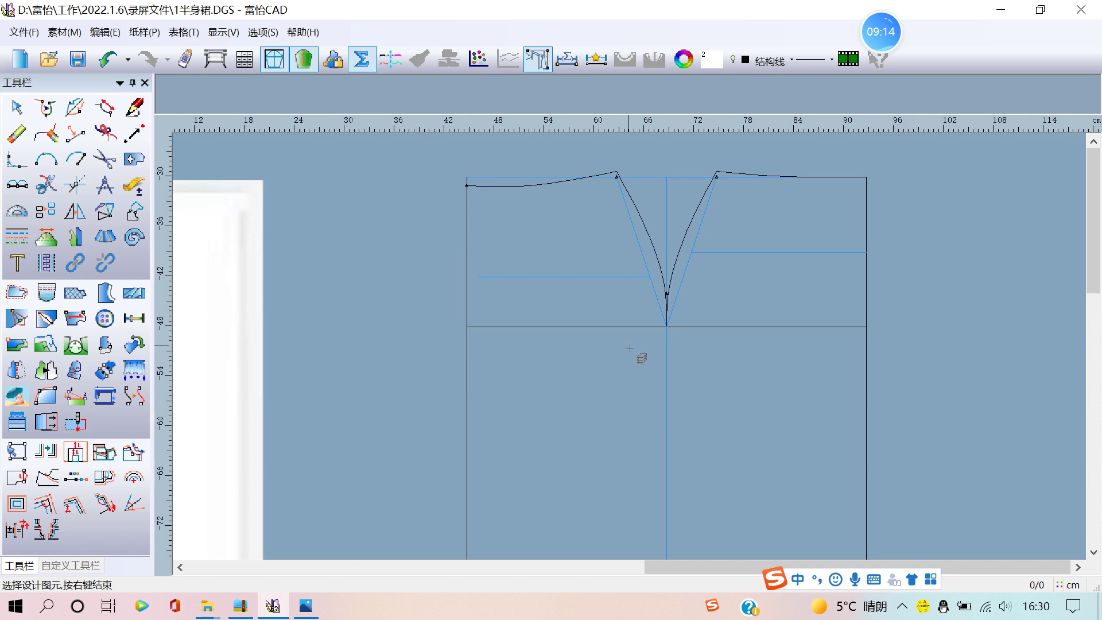
scroll(640, 367, down, 1)
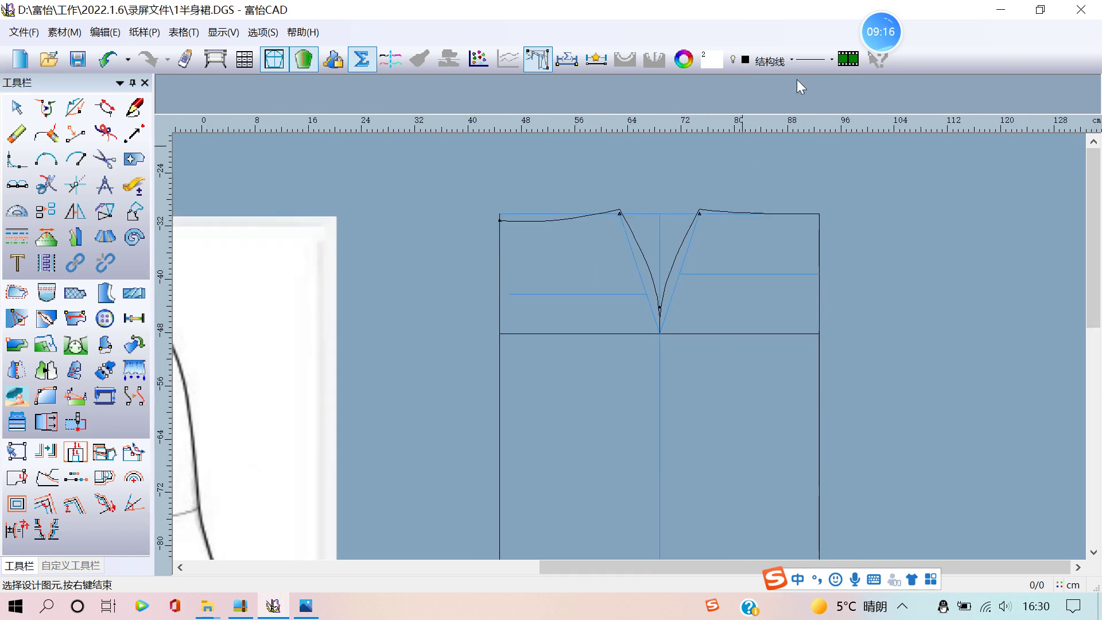
Step: Check the layer list, then assign the top waist guide line and centre line to 框架
click(759, 62)
click(753, 62)
click(753, 63)
scroll(641, 357, up, 1)
click(623, 325)
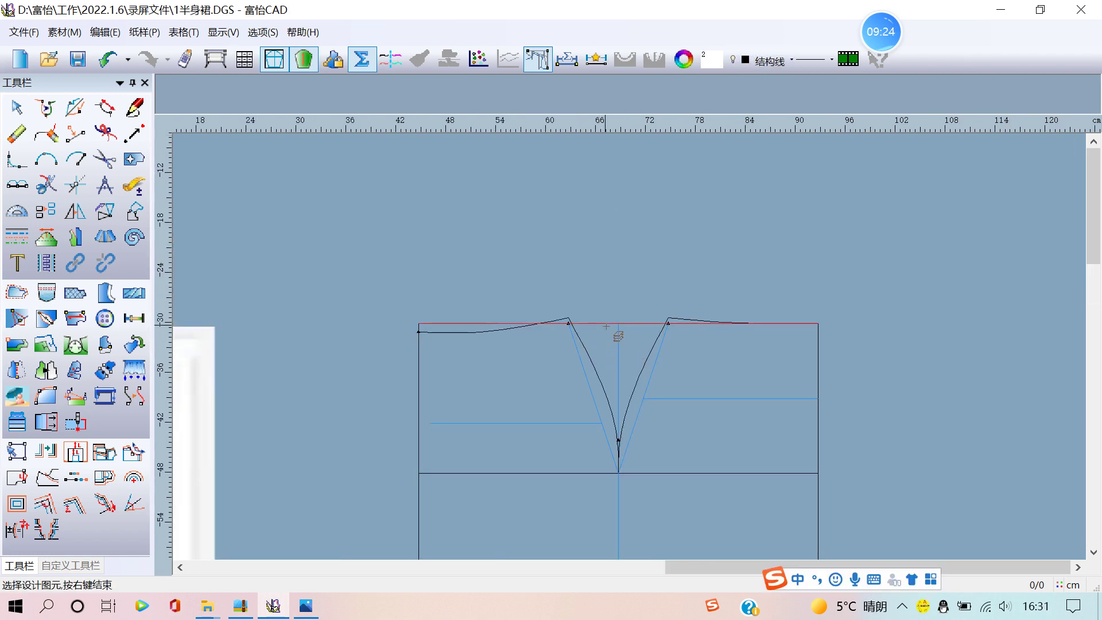
click(618, 347)
right_click(627, 279)
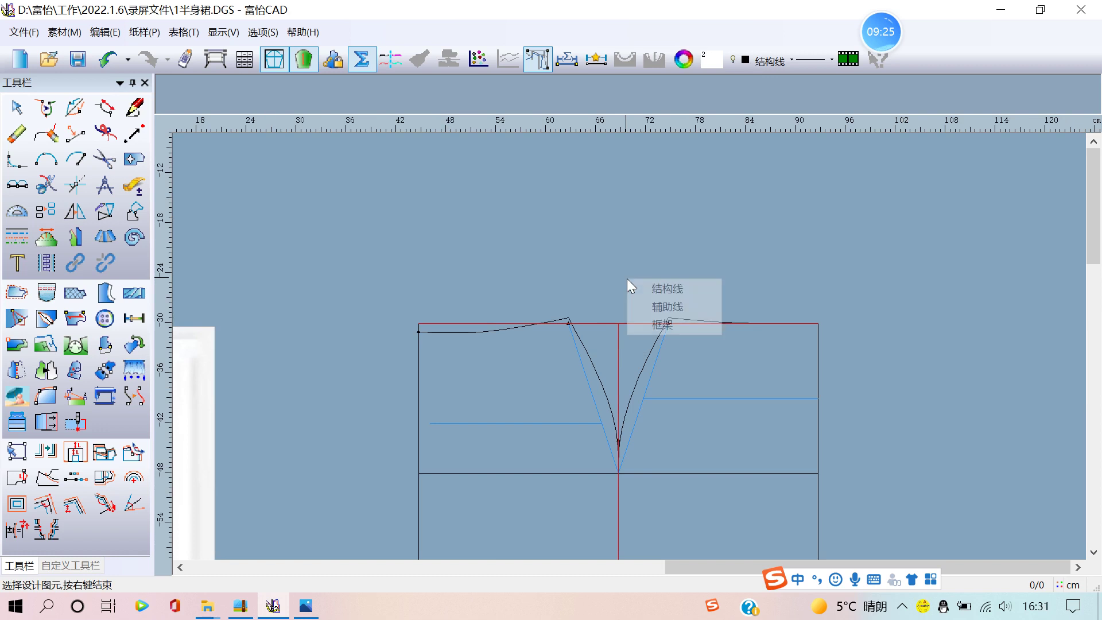
click(666, 325)
Step: Reassign the top waist guide line and vertical centre line to the blue 辅助线 layer
click(614, 324)
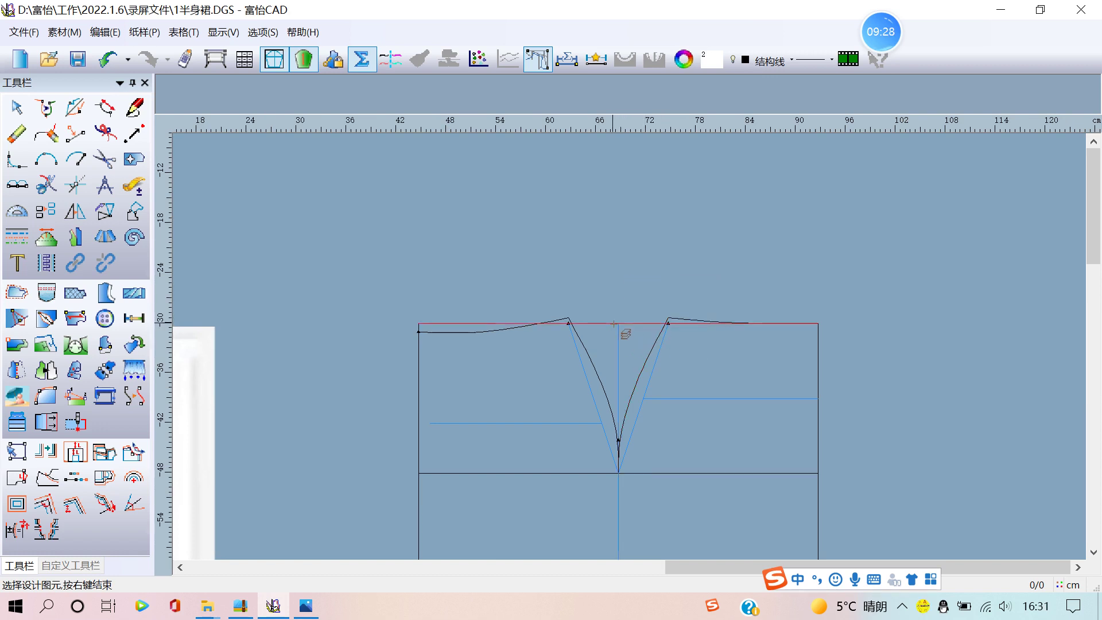
right_click(610, 324)
click(625, 329)
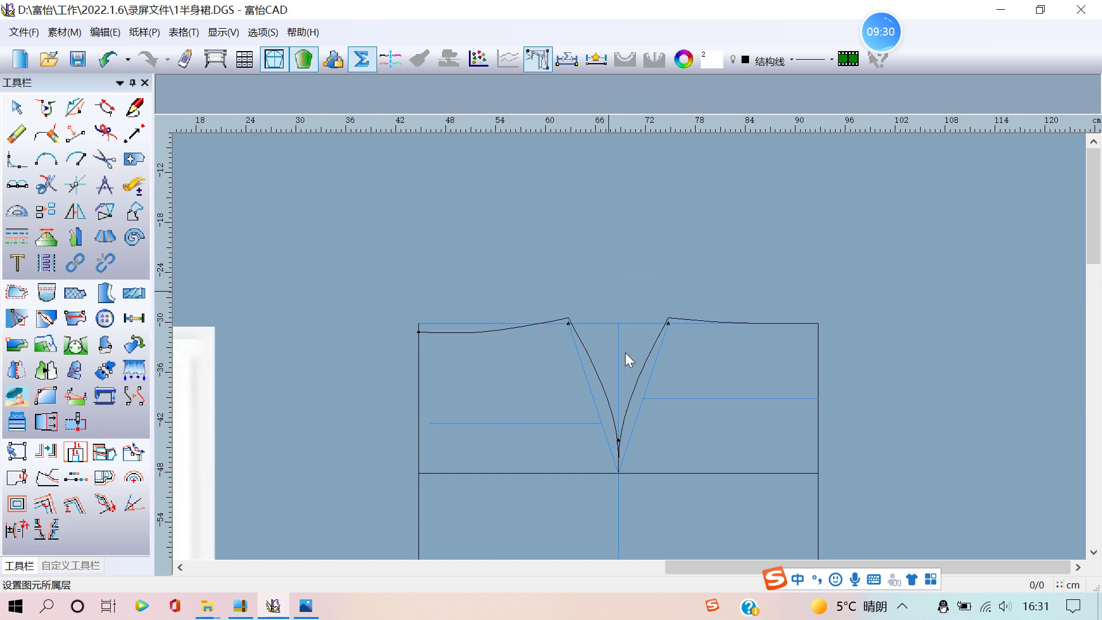
click(615, 351)
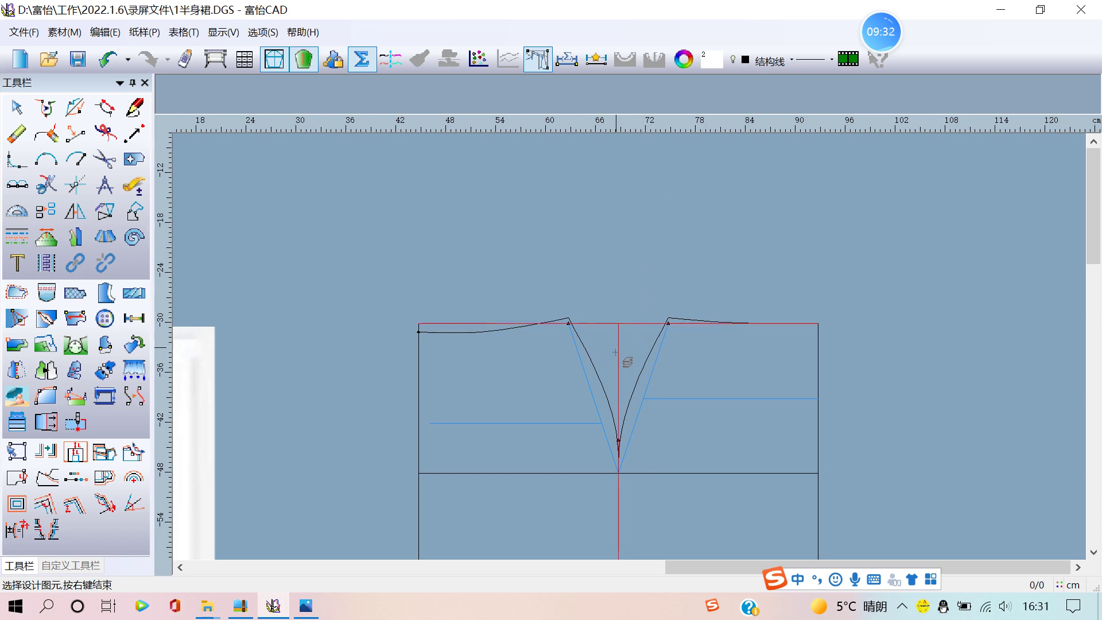
right_click(643, 259)
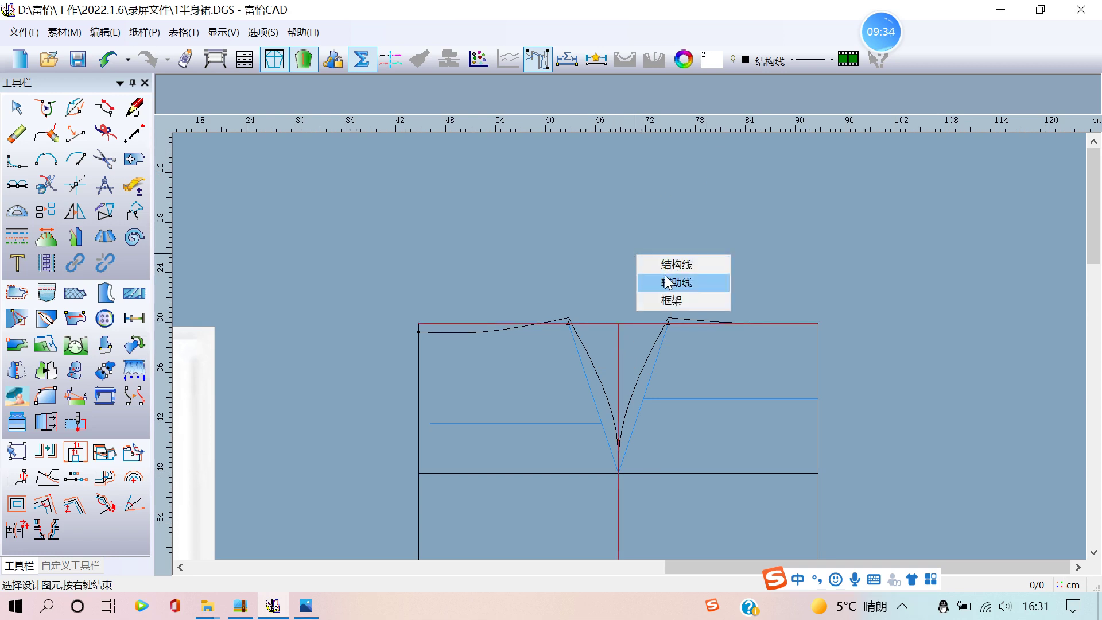
click(684, 297)
scroll(636, 354, down, 1)
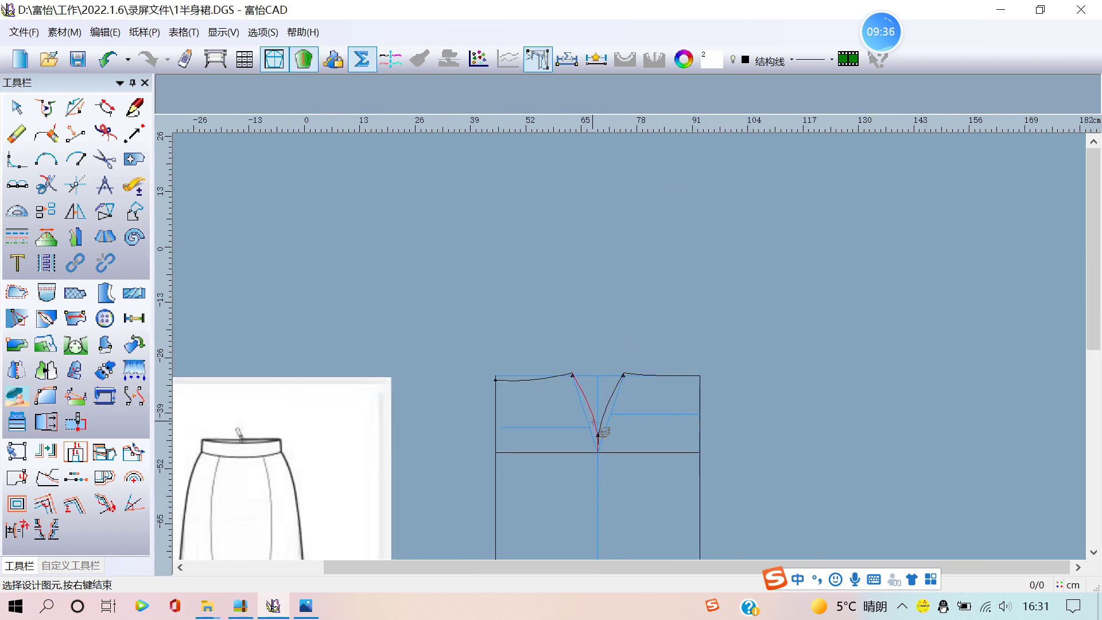
scroll(636, 355, down, 2)
scroll(636, 355, up, 2)
scroll(638, 360, up, 2)
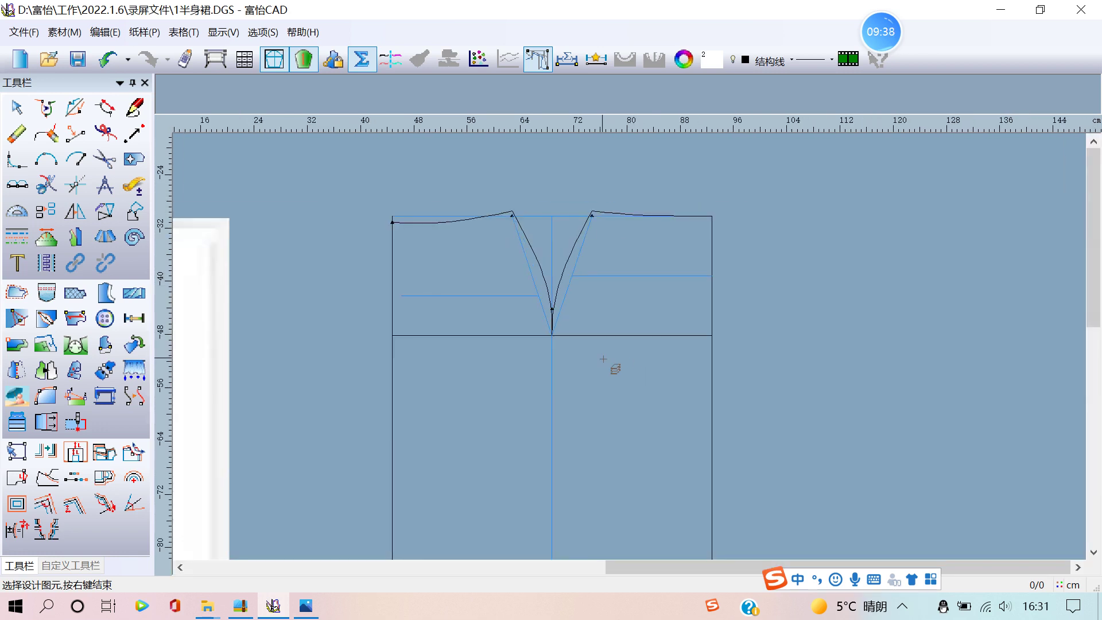
mouse_move(882, 33)
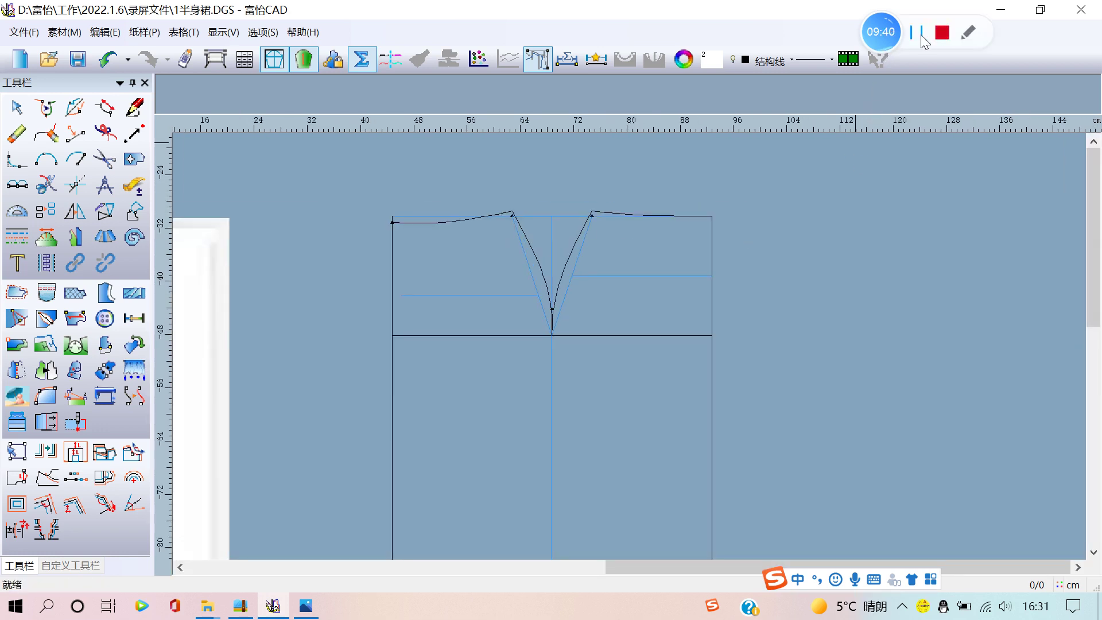
Step: Turn off the 辅助线 layer so only the black waist, dart and side lines show
click(736, 65)
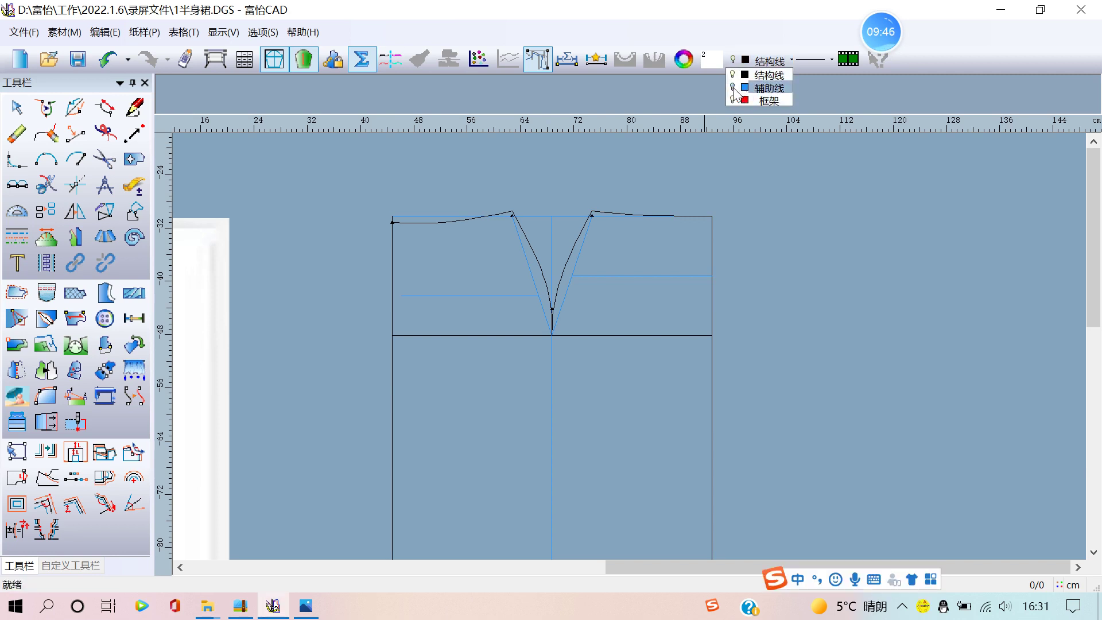
click(789, 215)
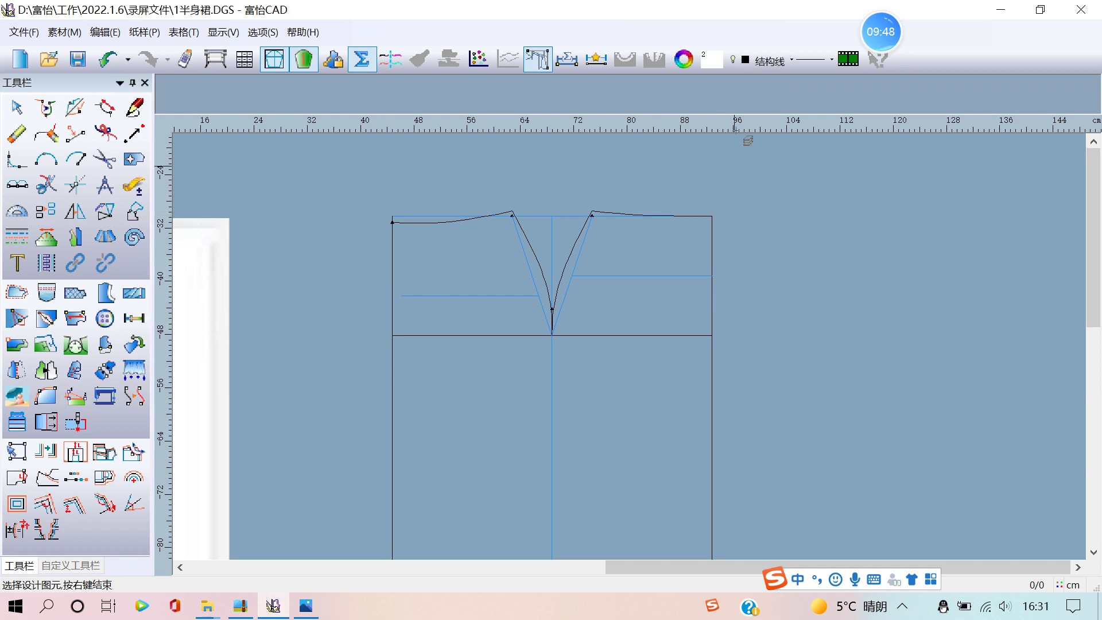
click(737, 60)
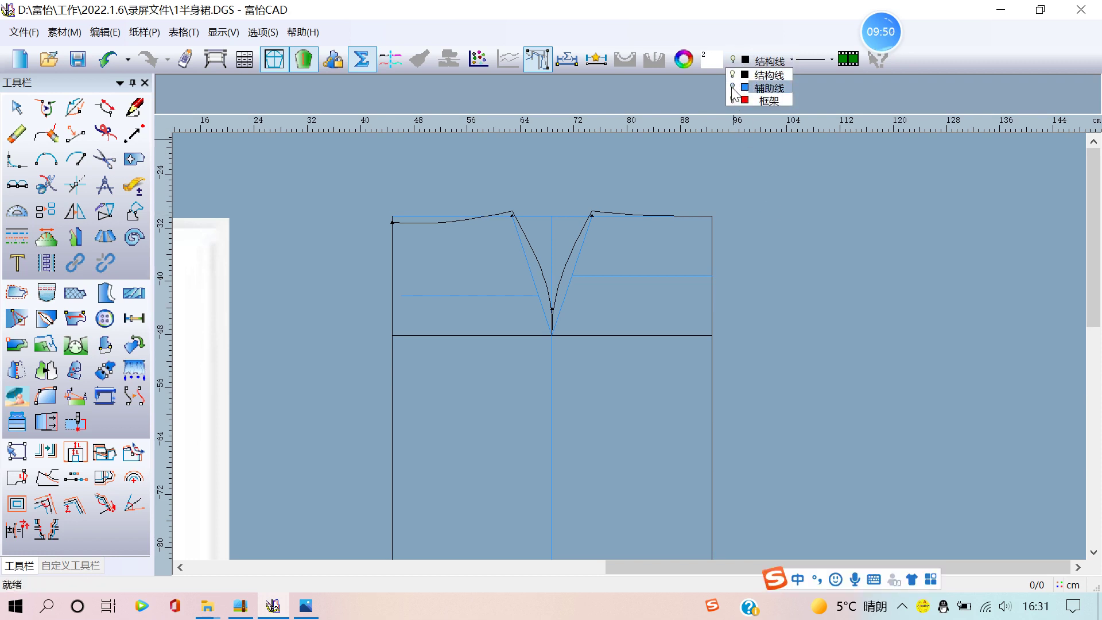
click(732, 88)
click(753, 206)
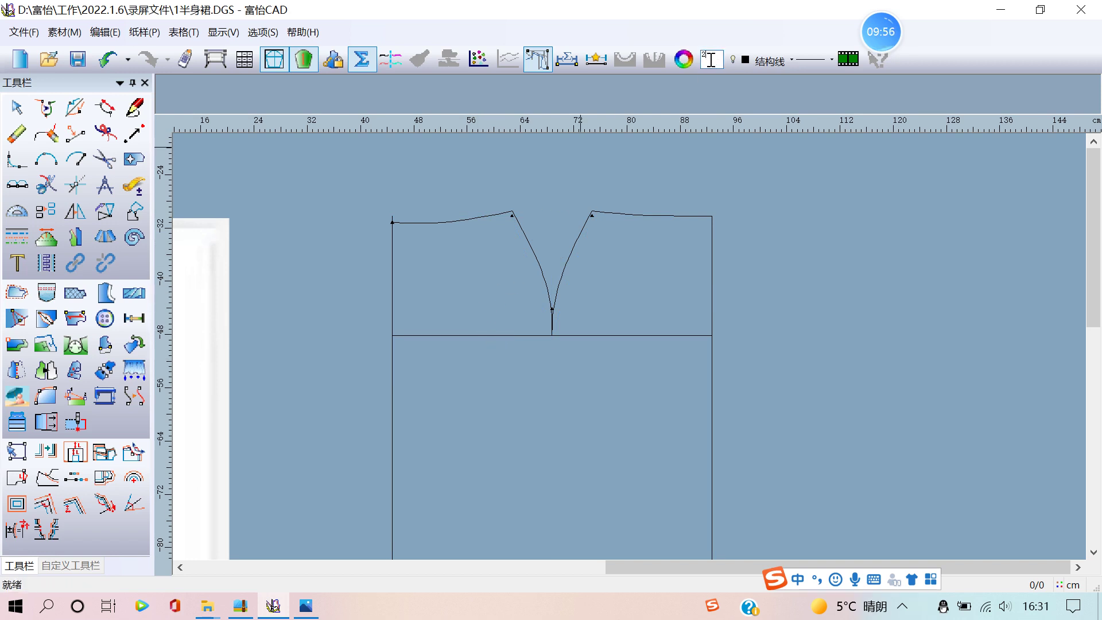
Step: Set the division count to 3 and measure the left waist curve into thirds with 等份规
text(3)
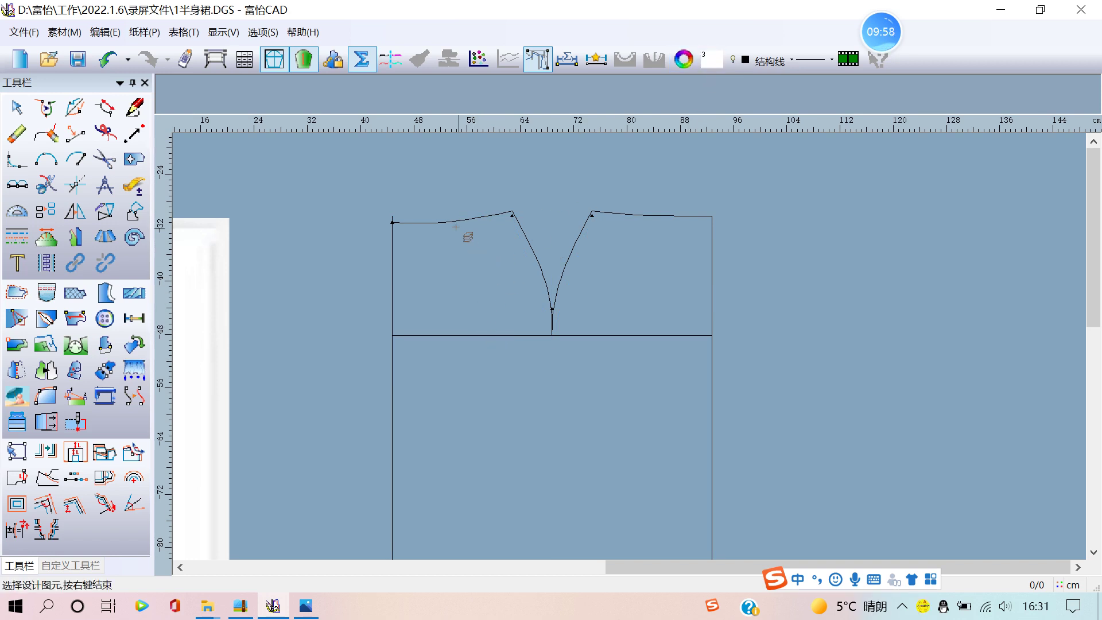
click(451, 225)
right_click(457, 188)
click(457, 188)
right_click(446, 223)
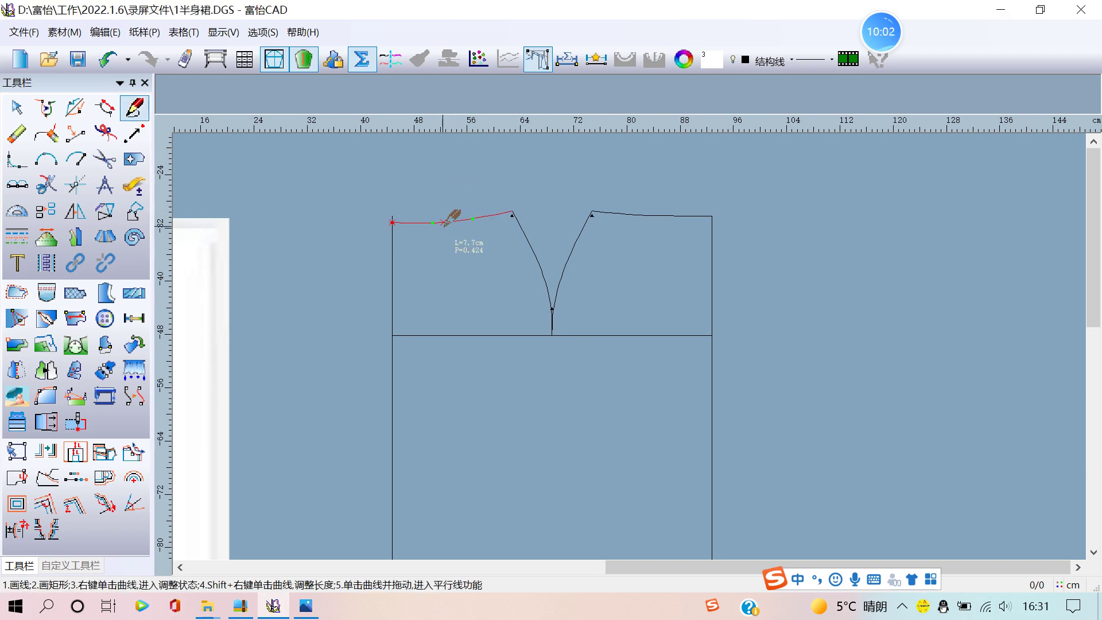
right_click(445, 223)
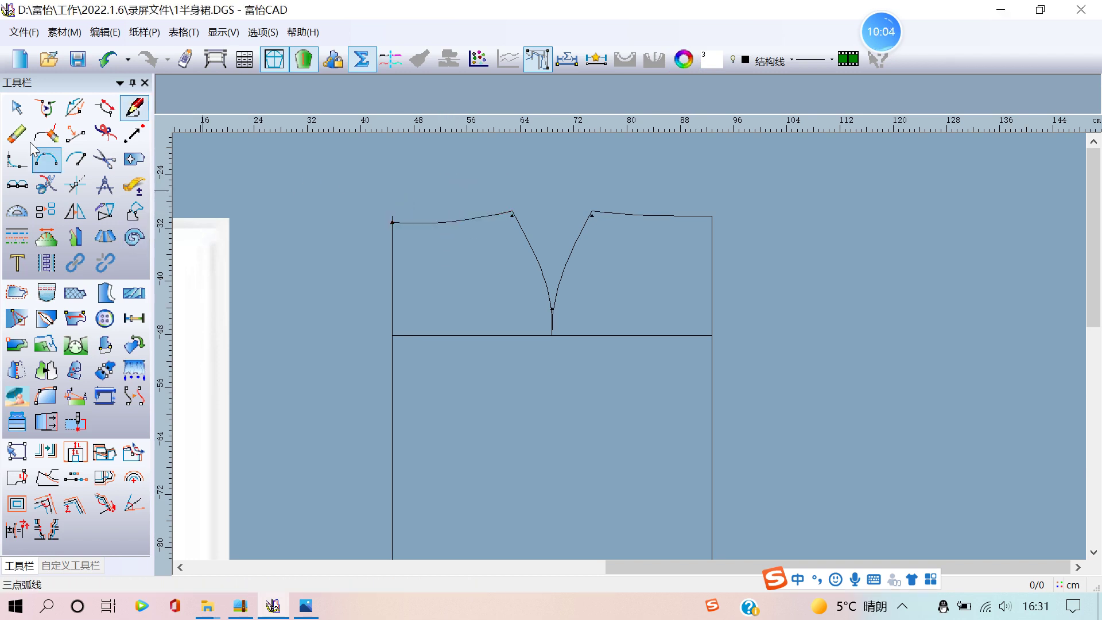
click(17, 186)
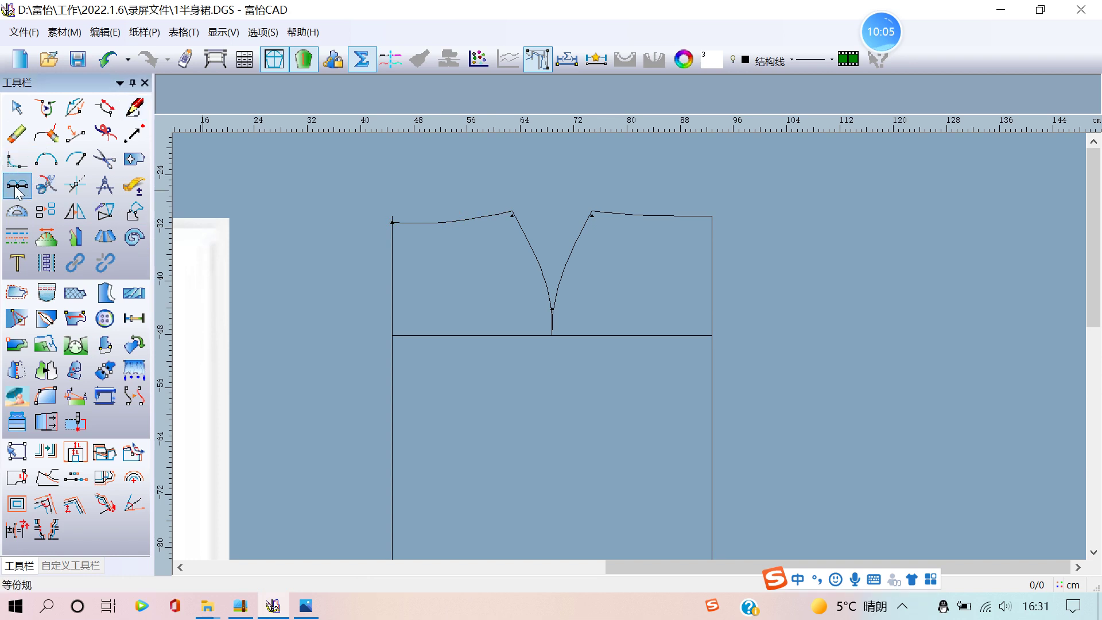
click(393, 221)
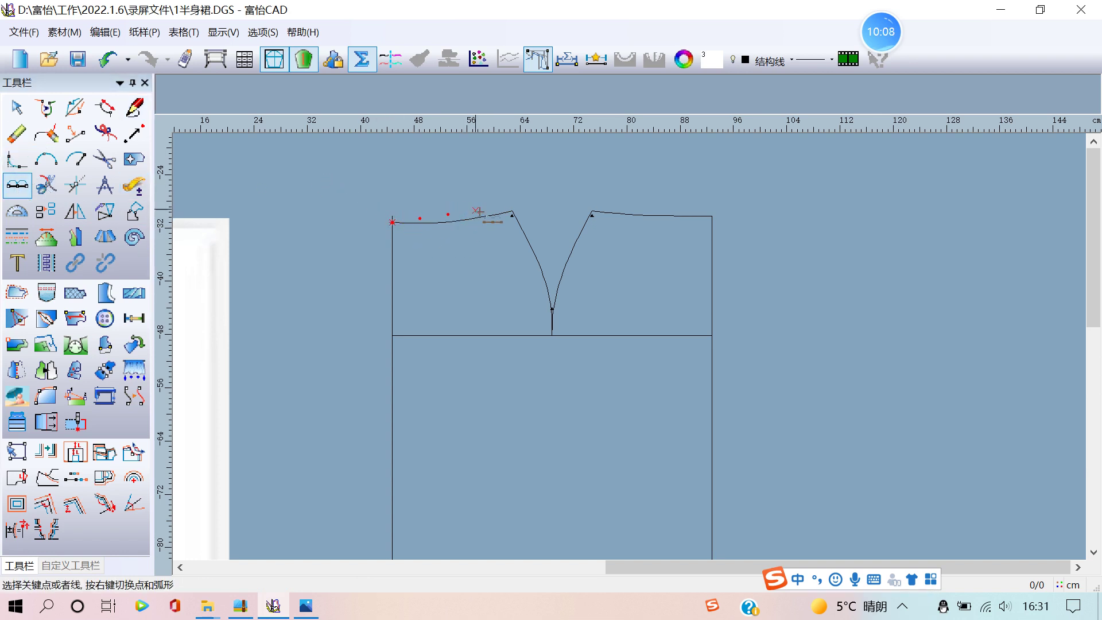
click(512, 212)
right_click(356, 187)
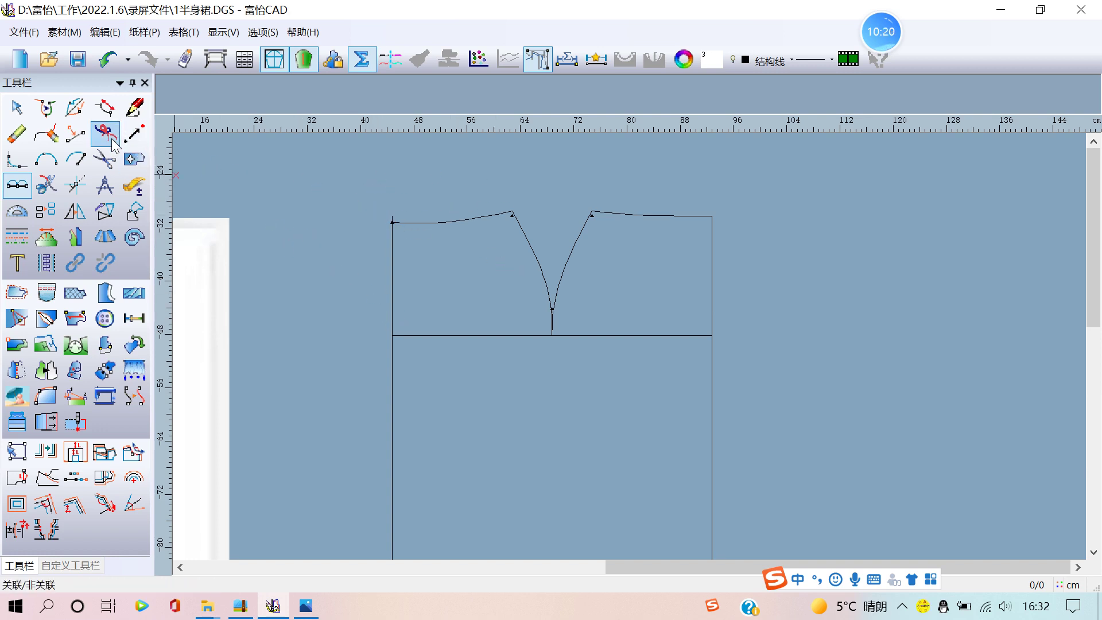
Step: Place two third-points on the left waist curve and two on the right waist line
click(75, 133)
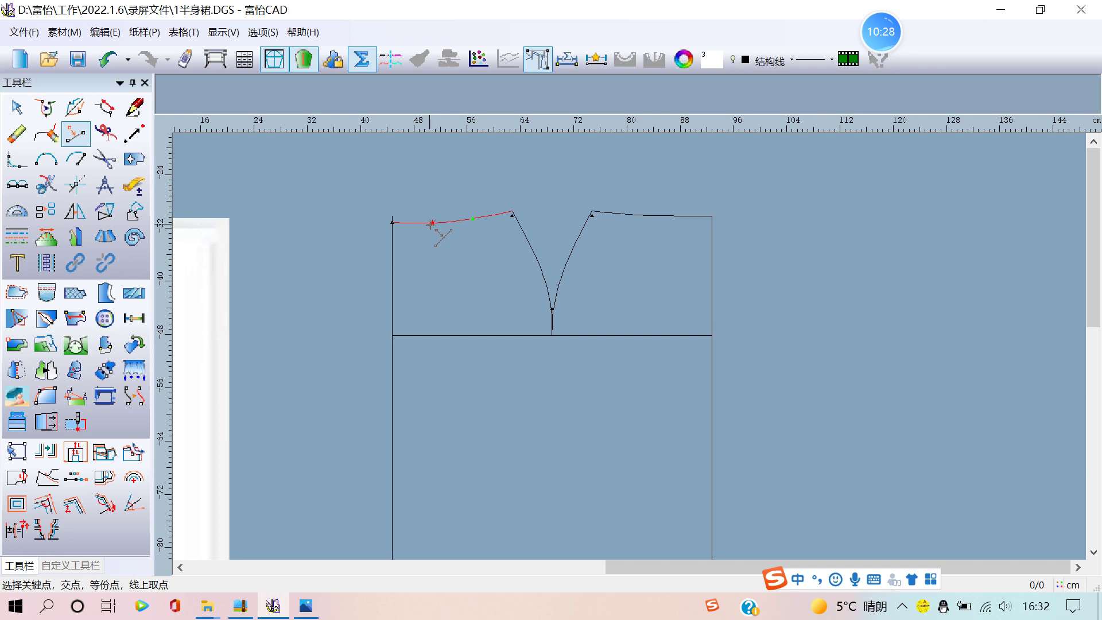
click(432, 222)
click(473, 219)
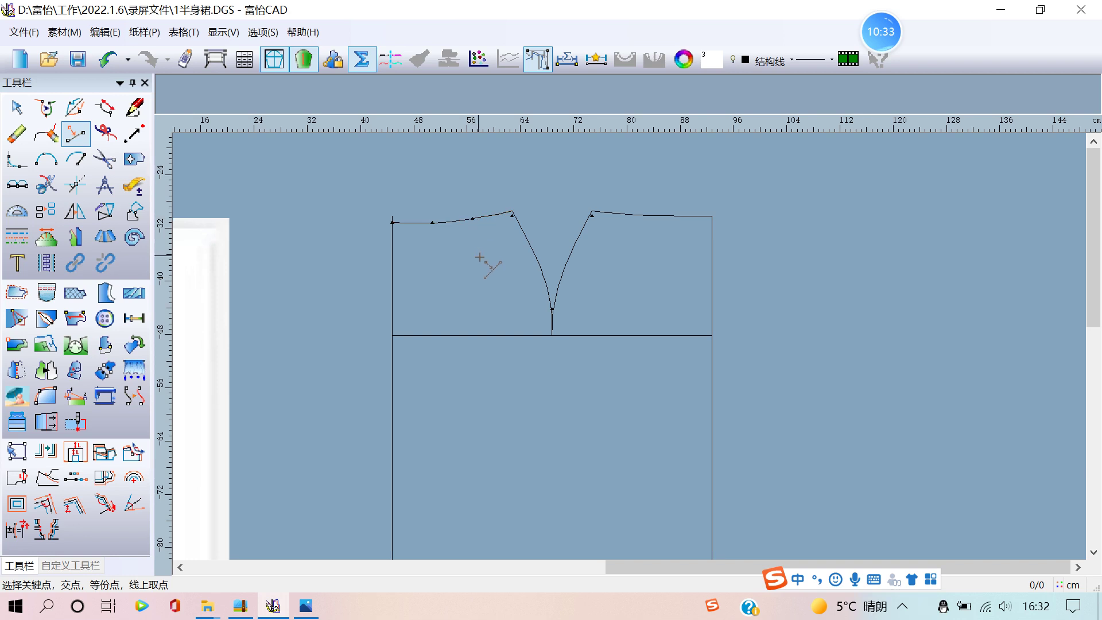
click(637, 215)
click(664, 216)
click(673, 216)
click(637, 215)
Step: Make the 辅助线 layer visible again
click(743, 61)
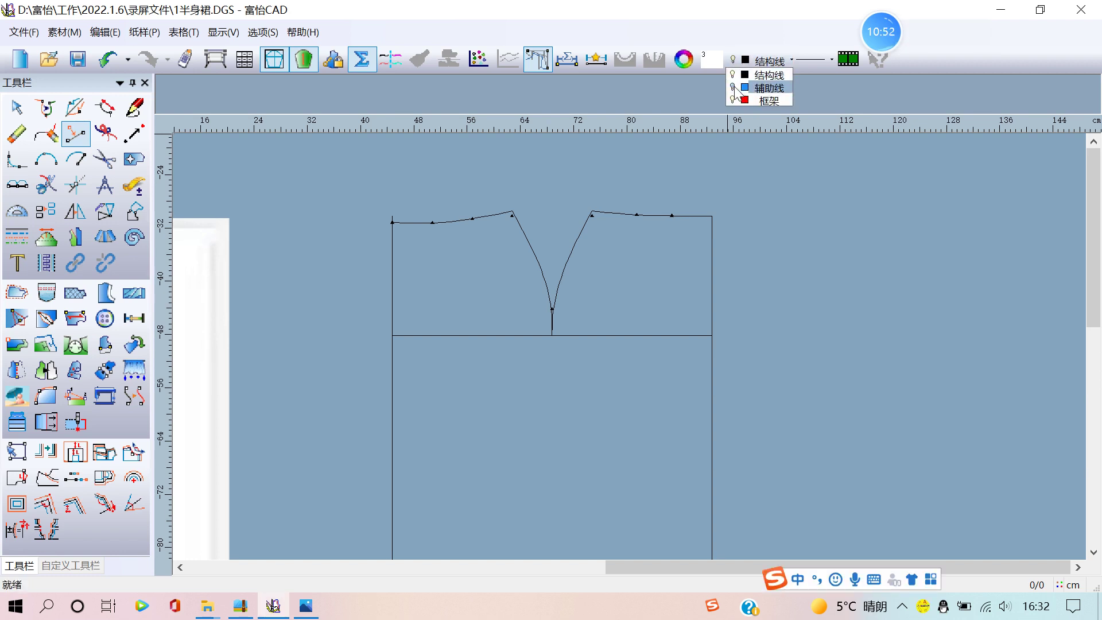
click(734, 88)
click(779, 308)
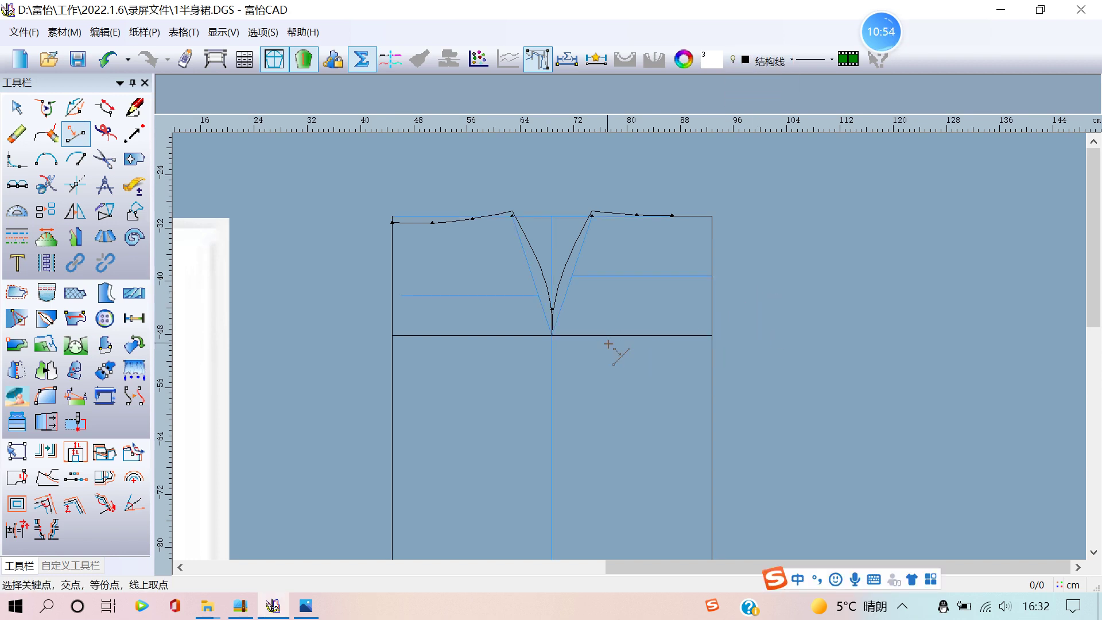
Step: Start an angle line from a left waist-curve point, then close 角度线 without adding it
scroll(574, 363, up, 1)
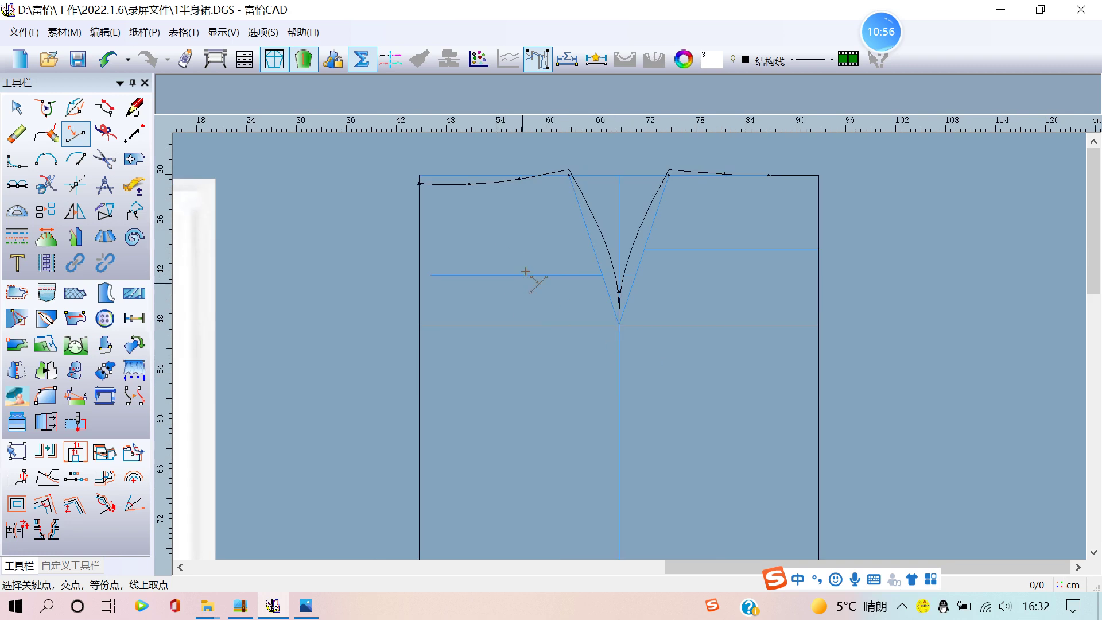
right_click(319, 234)
click(326, 235)
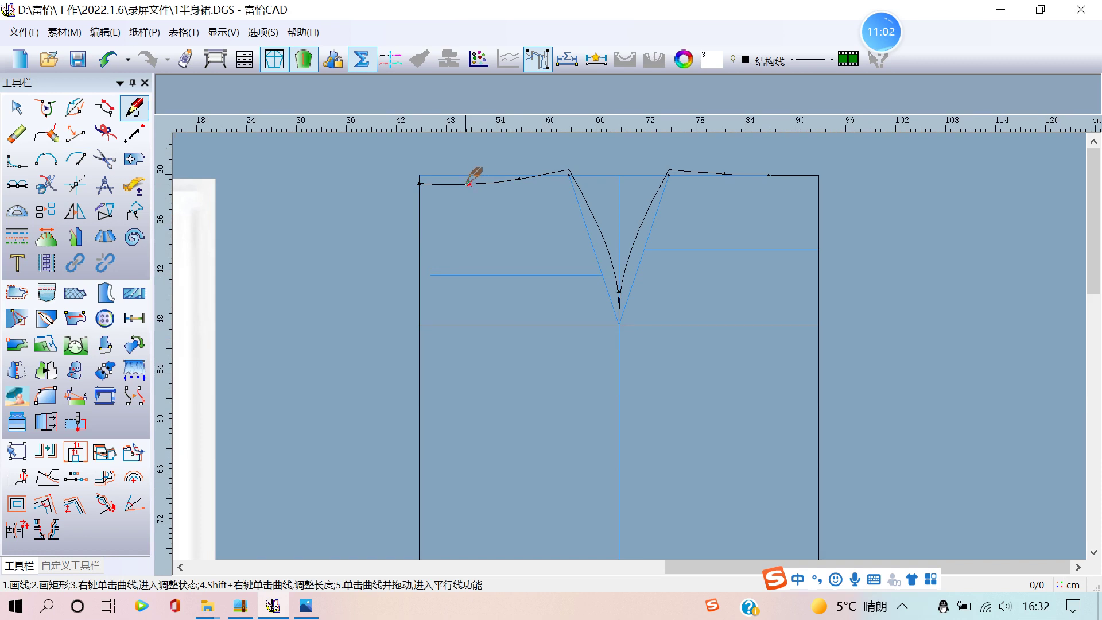
mouse_move(880, 32)
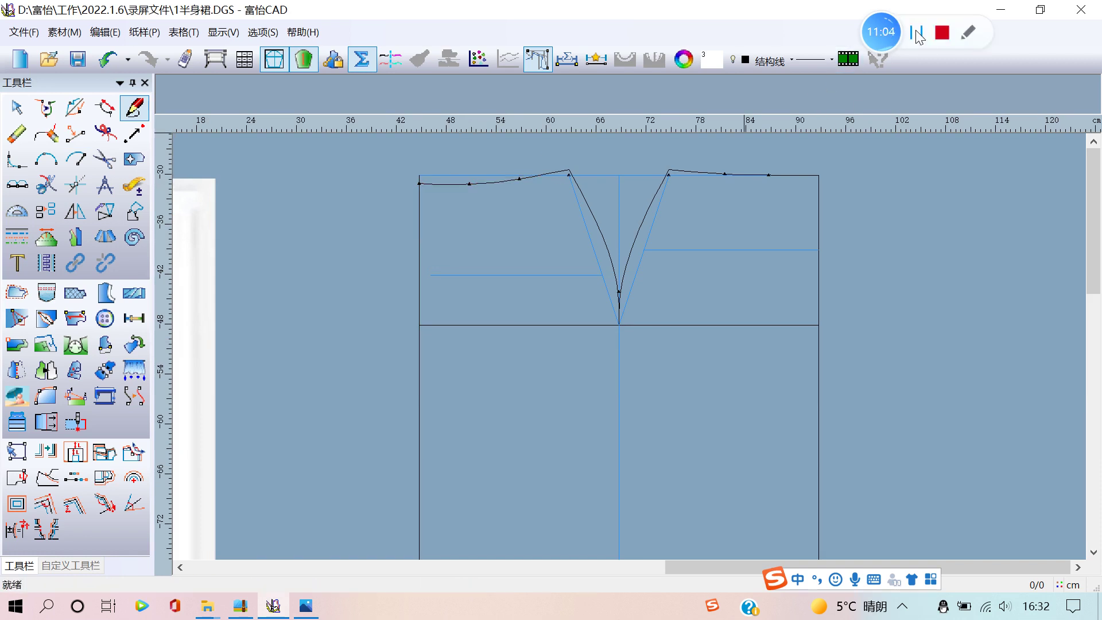
scroll(264, 217, up, 1)
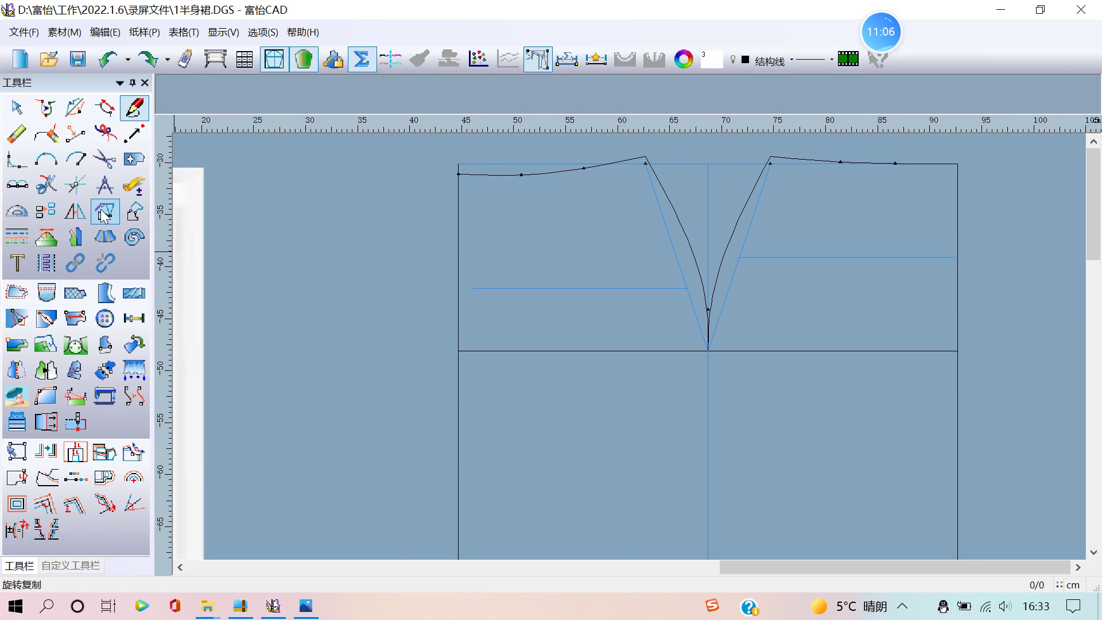
click(78, 188)
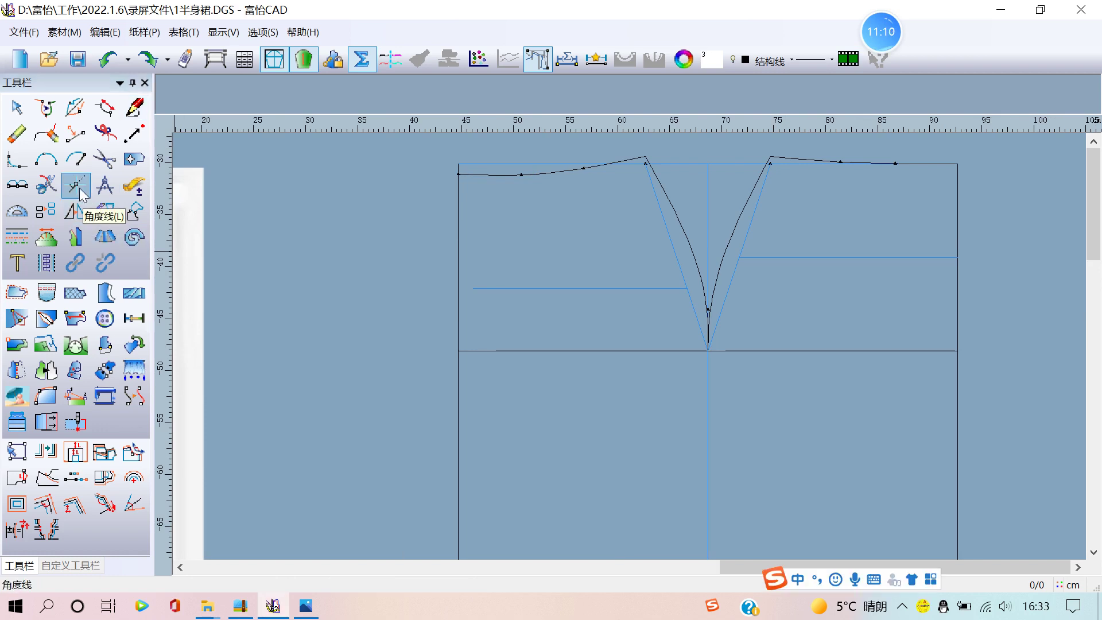
scroll(537, 186, up, 2)
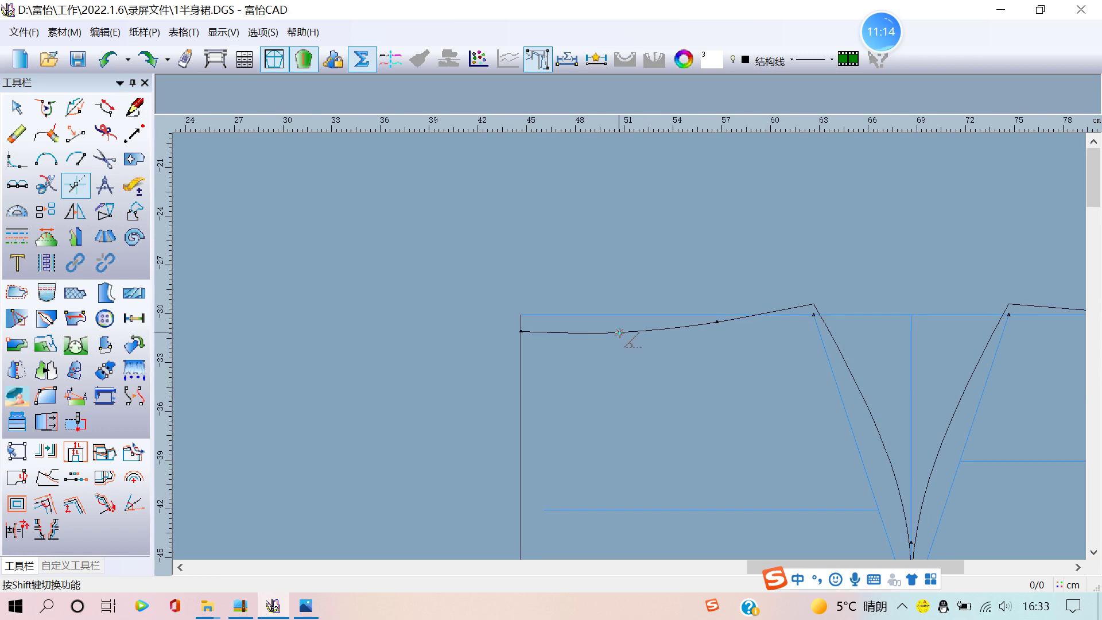
click(620, 332)
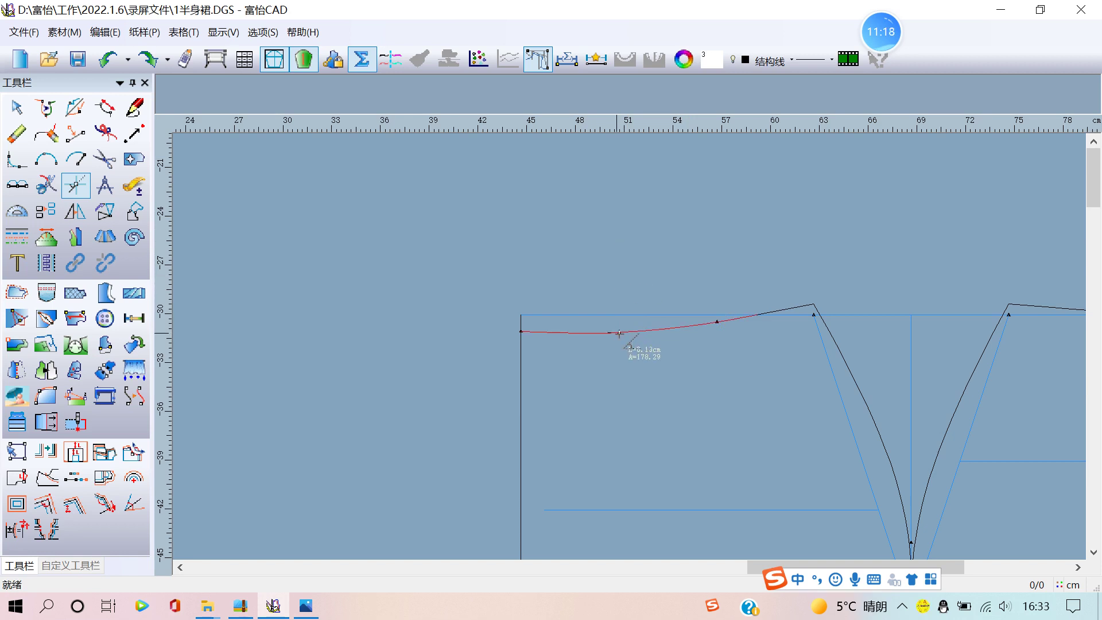
click(622, 330)
mouse_move(882, 32)
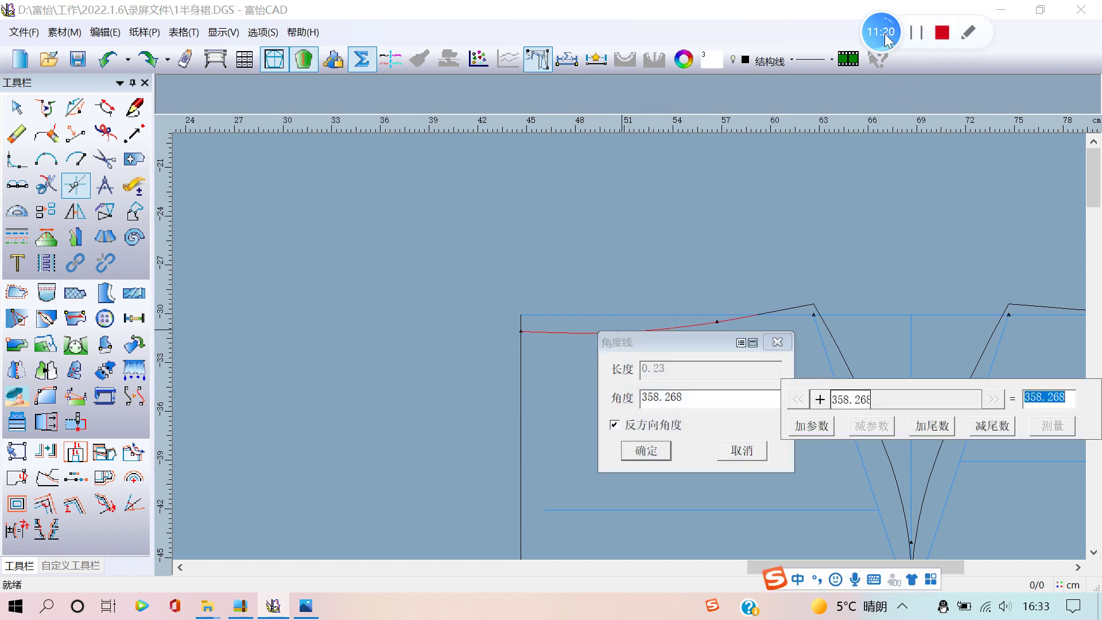
click(888, 39)
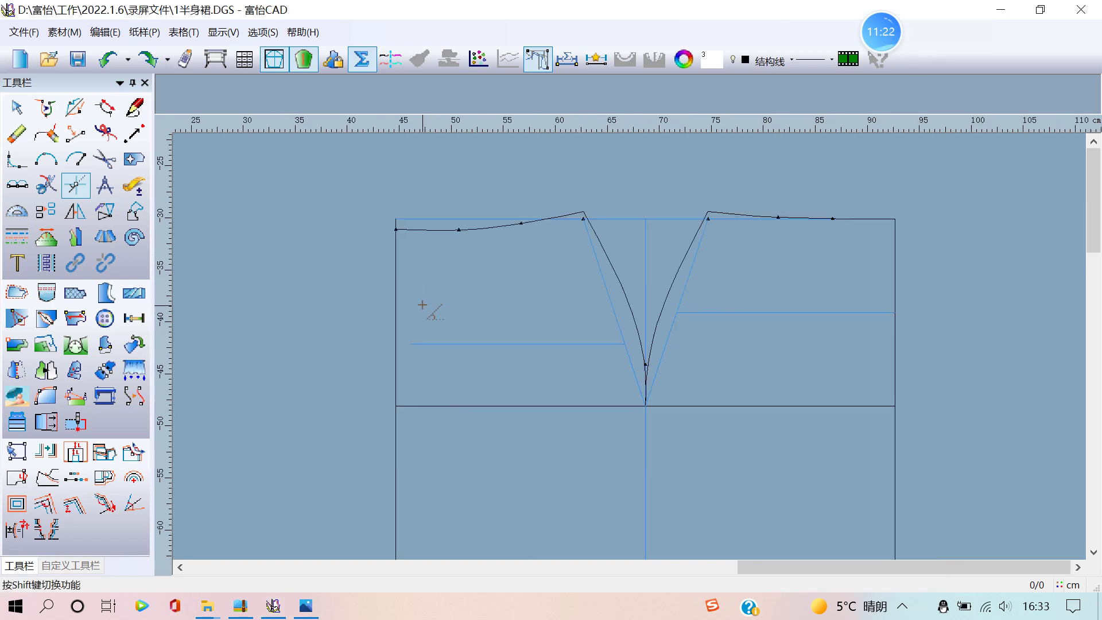
Step: Draw two left dart lines from waist points to the guide line, ending at 5.18 and 7.17
right_click(244, 226)
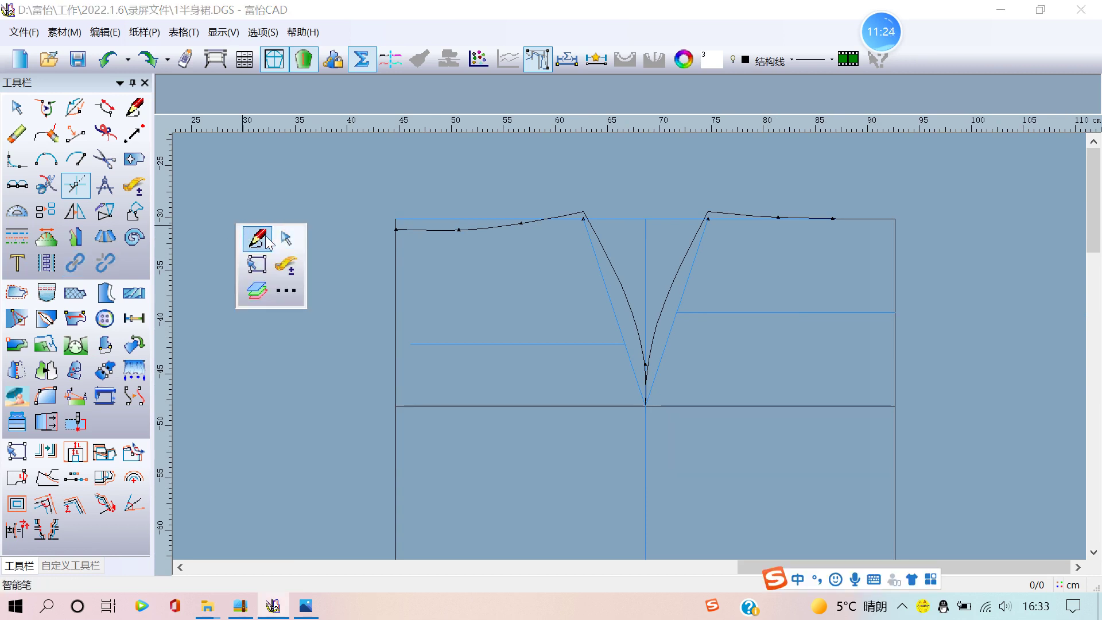
click(259, 236)
click(396, 219)
right_click(458, 230)
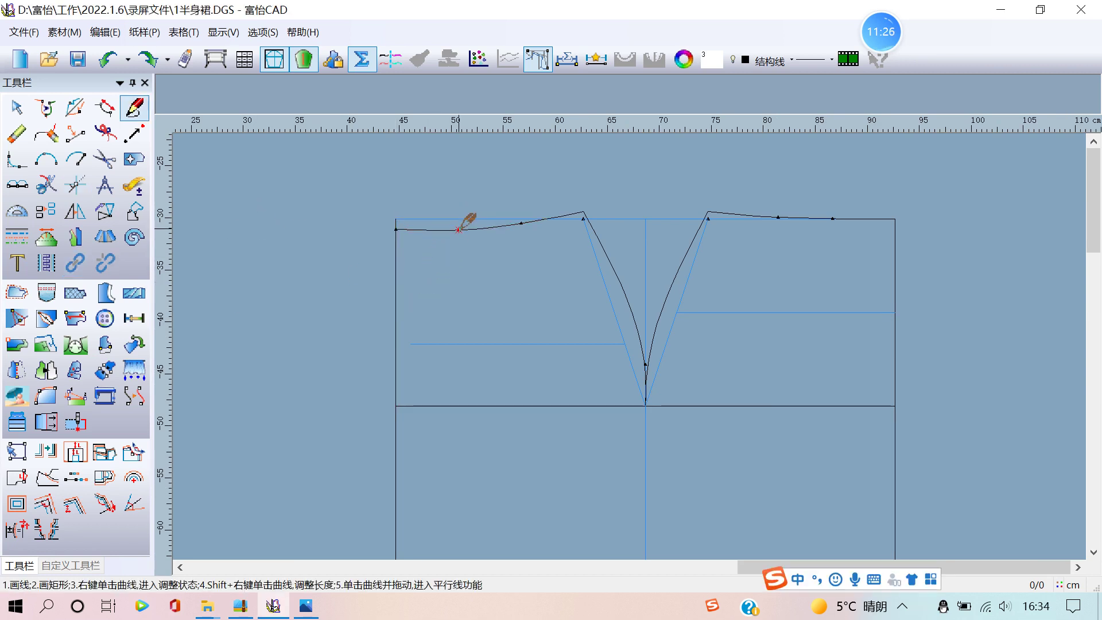
click(458, 230)
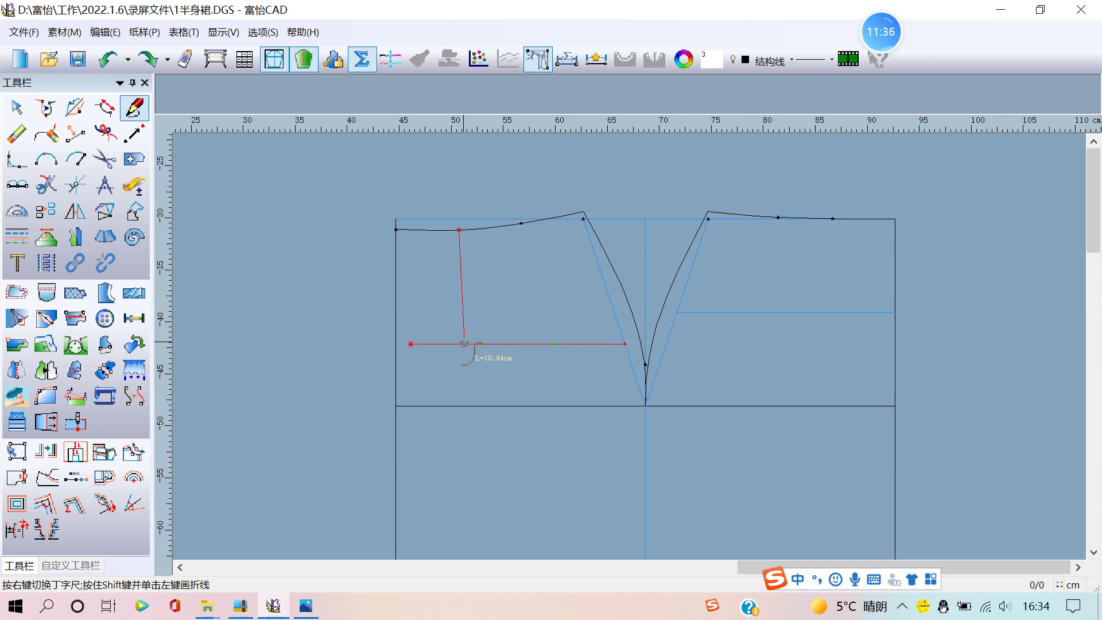
click(465, 344)
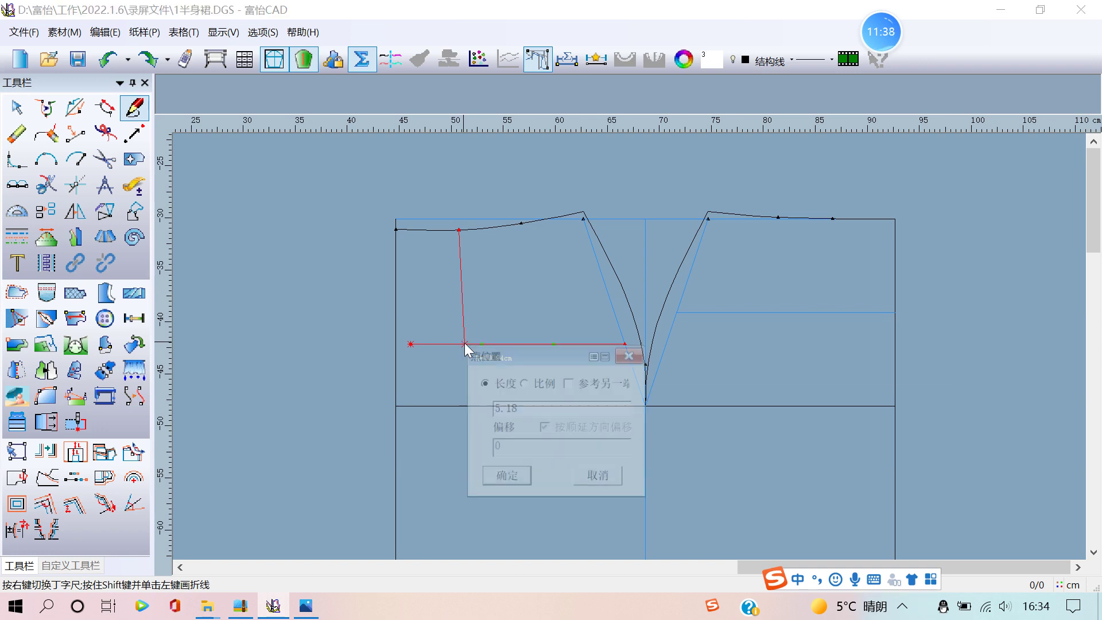
click(515, 480)
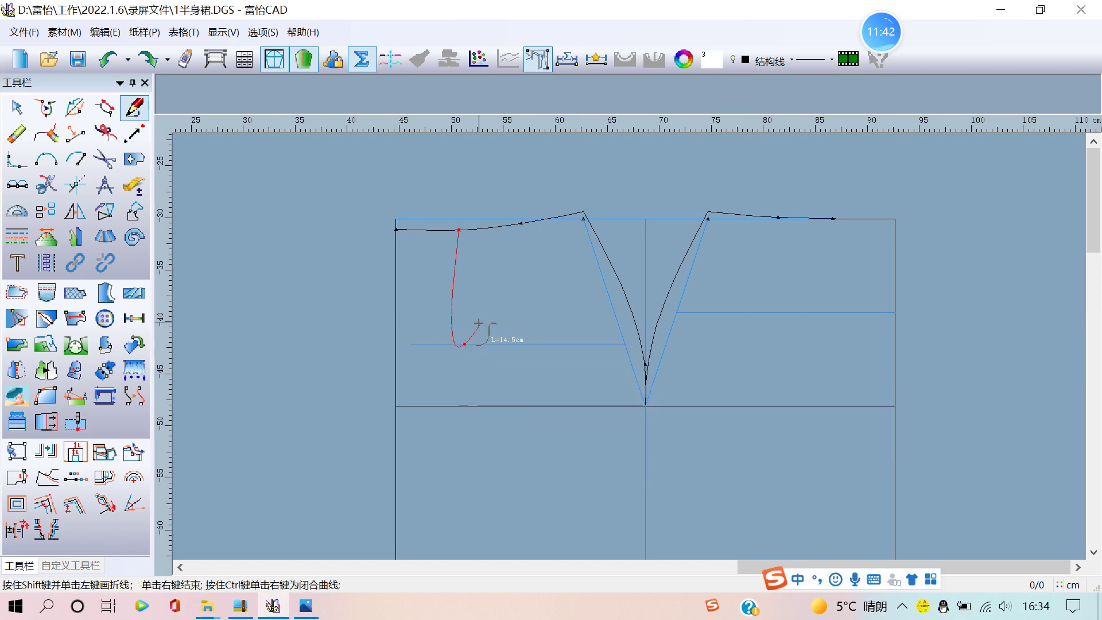
right_click(469, 394)
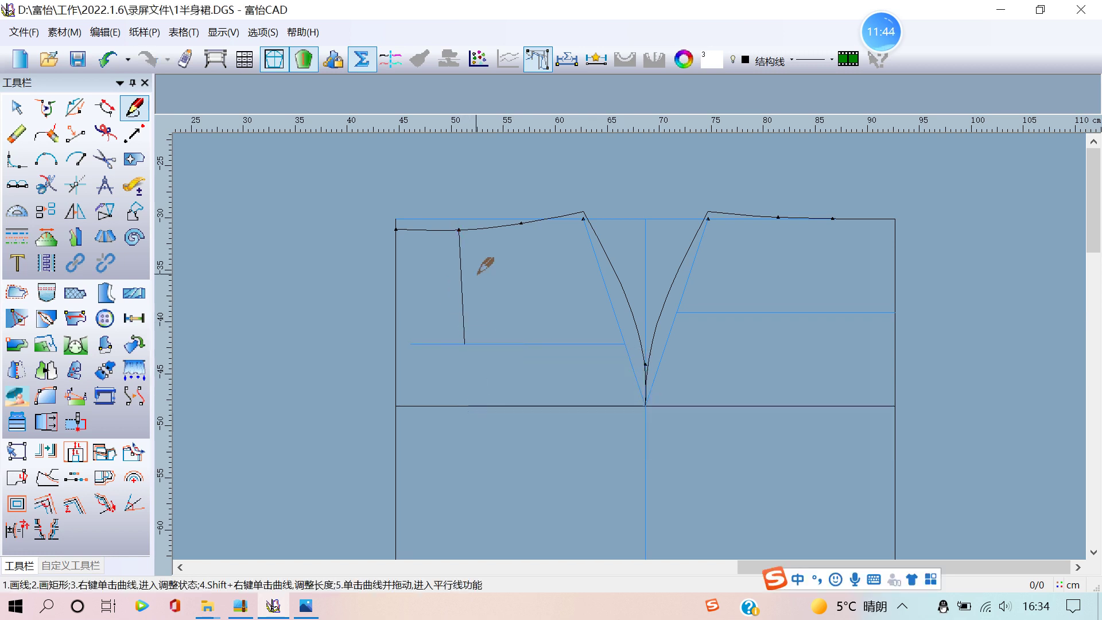
click(521, 223)
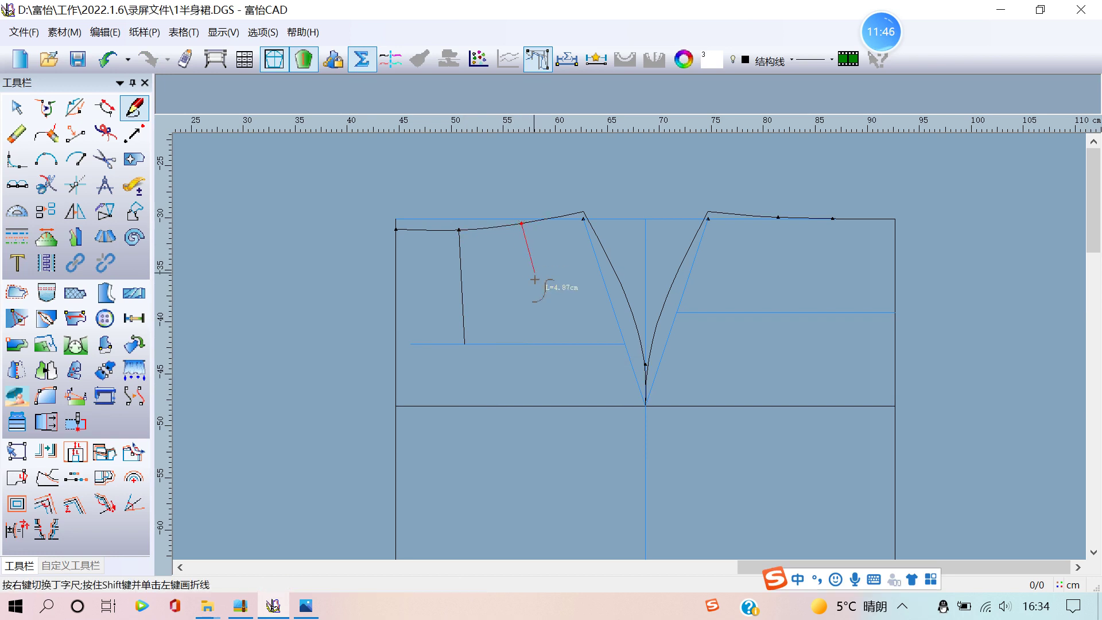
click(539, 345)
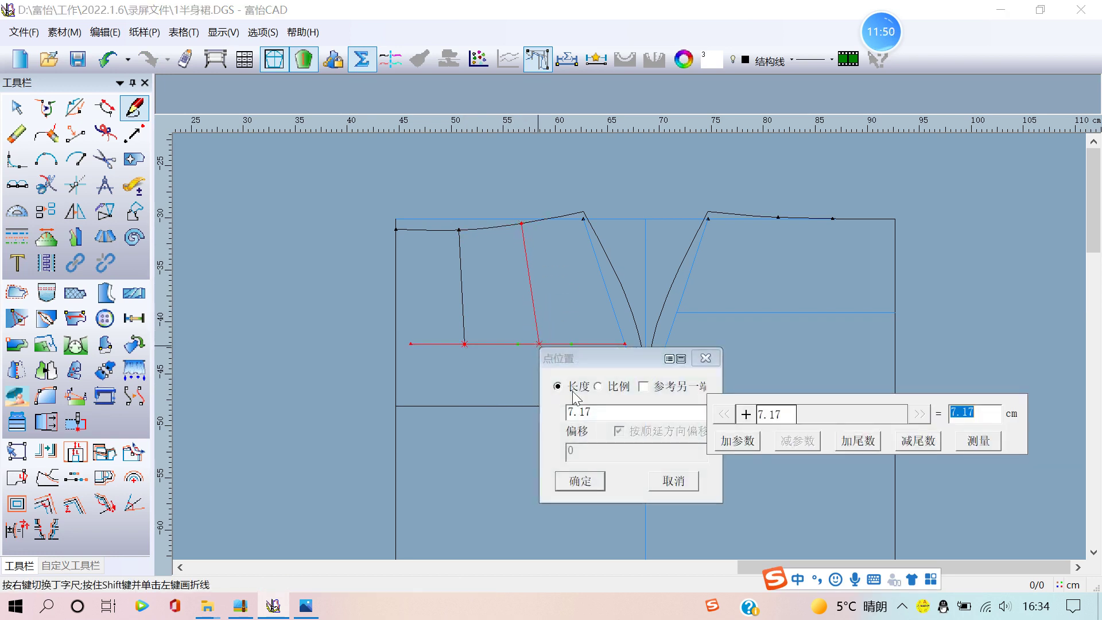
click(592, 479)
right_click(645, 357)
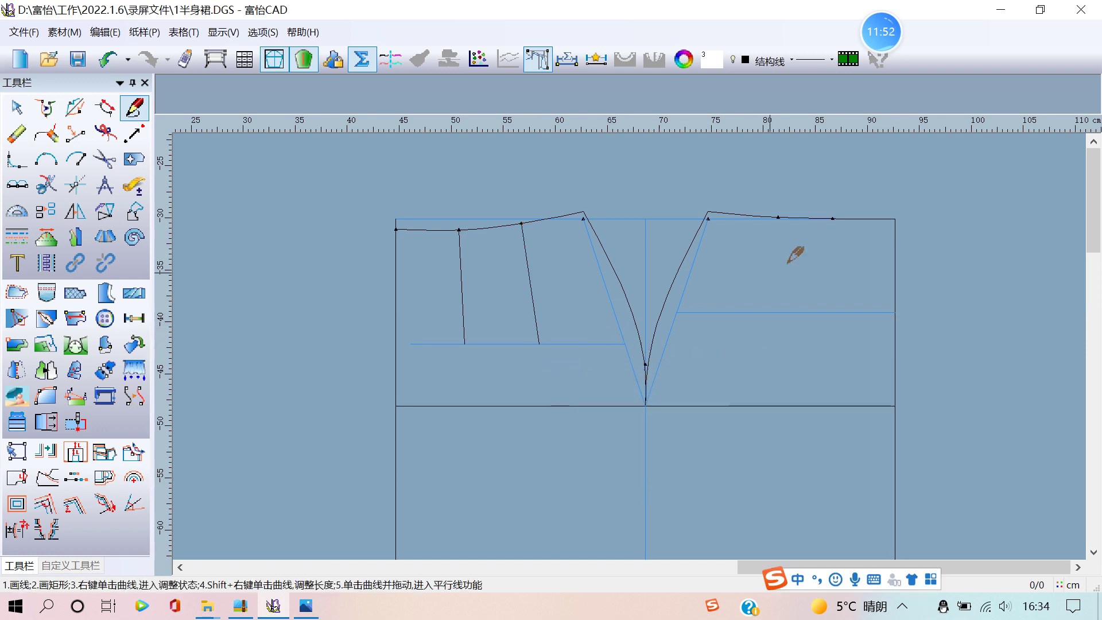
Step: Draw a vertical line and a dart line (ending at 5.71) from the right waist points
click(833, 218)
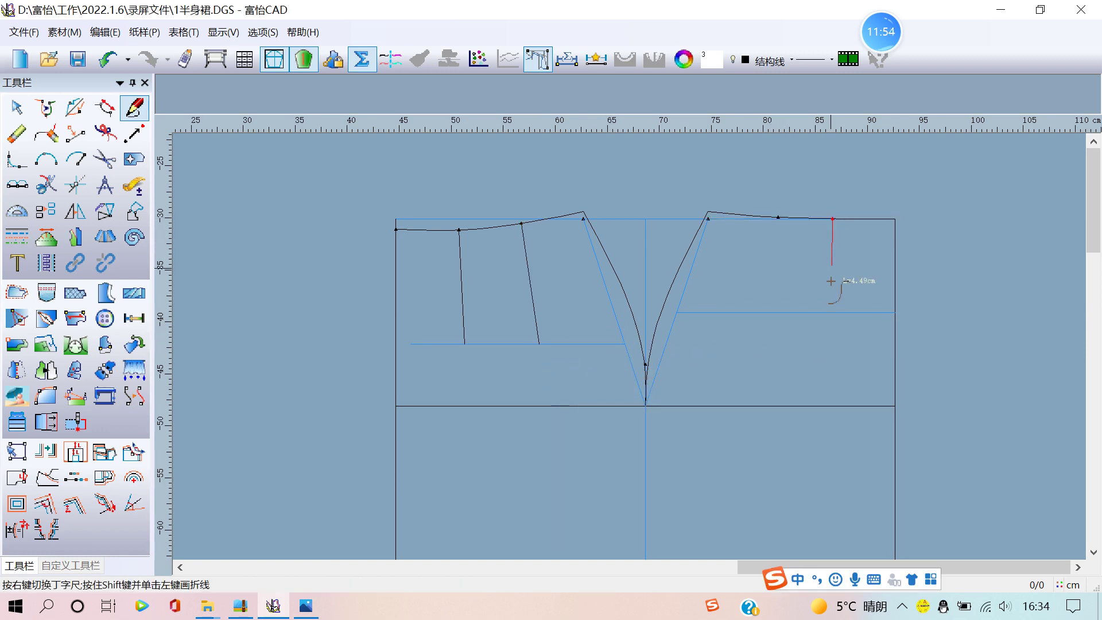
click(831, 312)
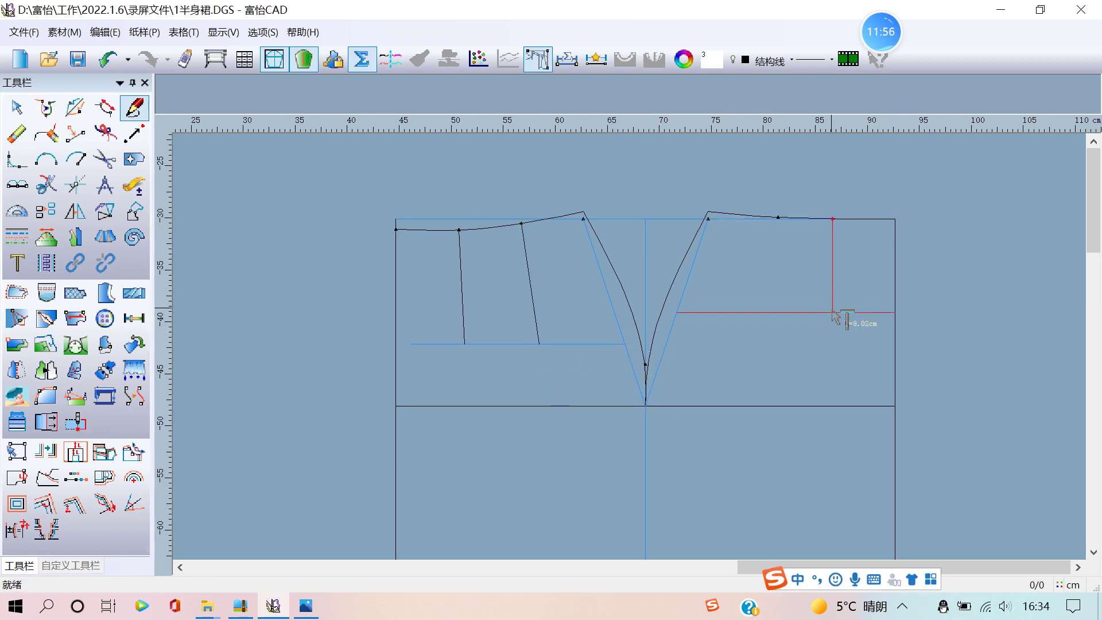
right_click(831, 313)
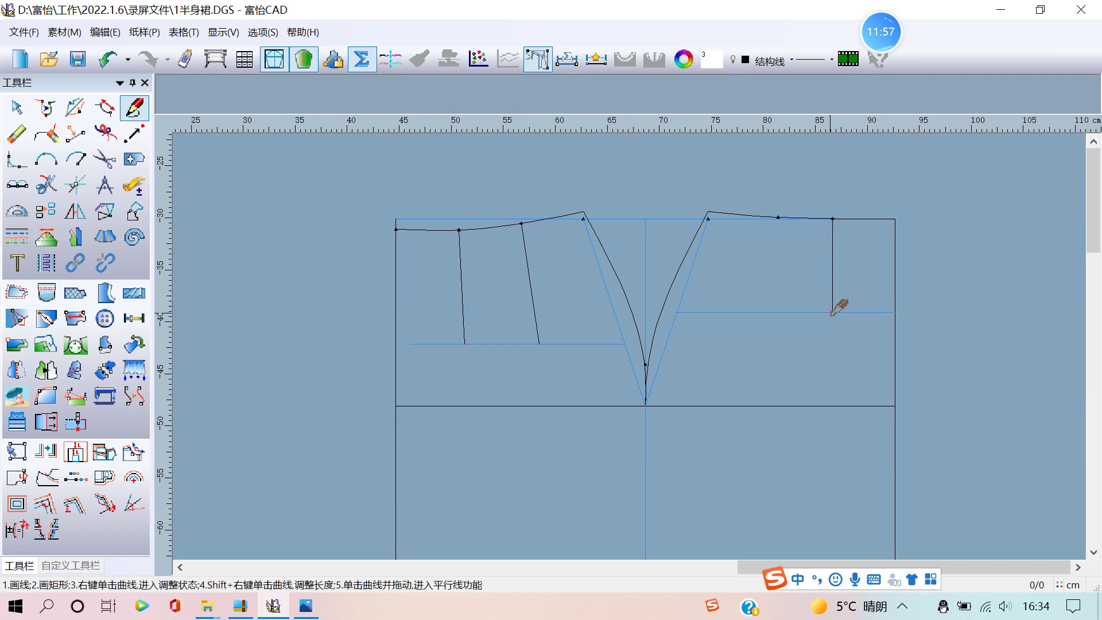
click(778, 218)
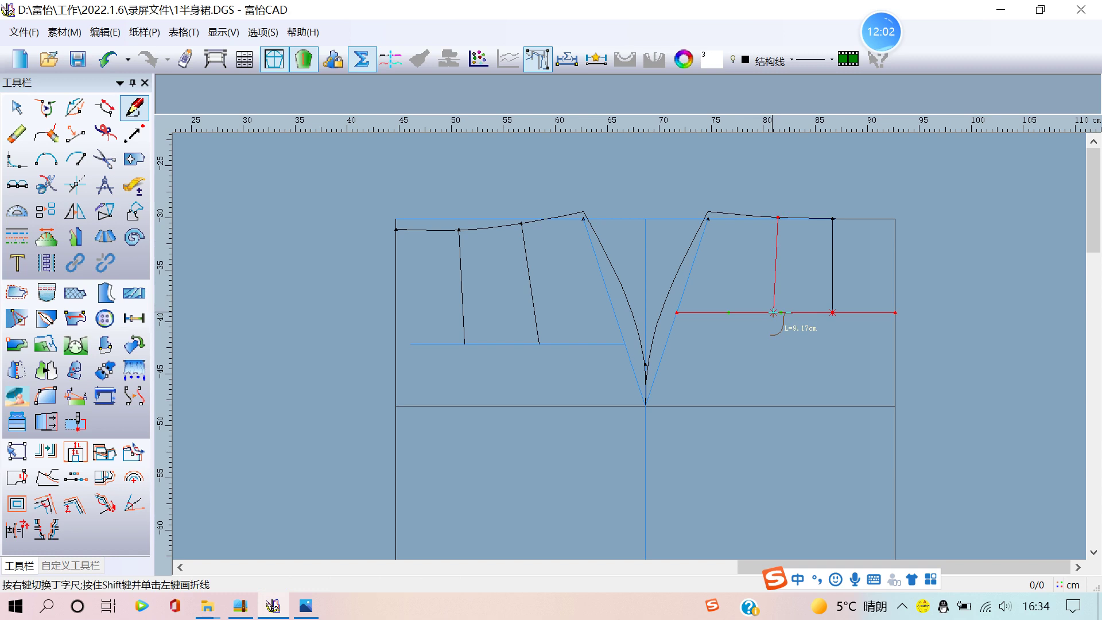
click(773, 313)
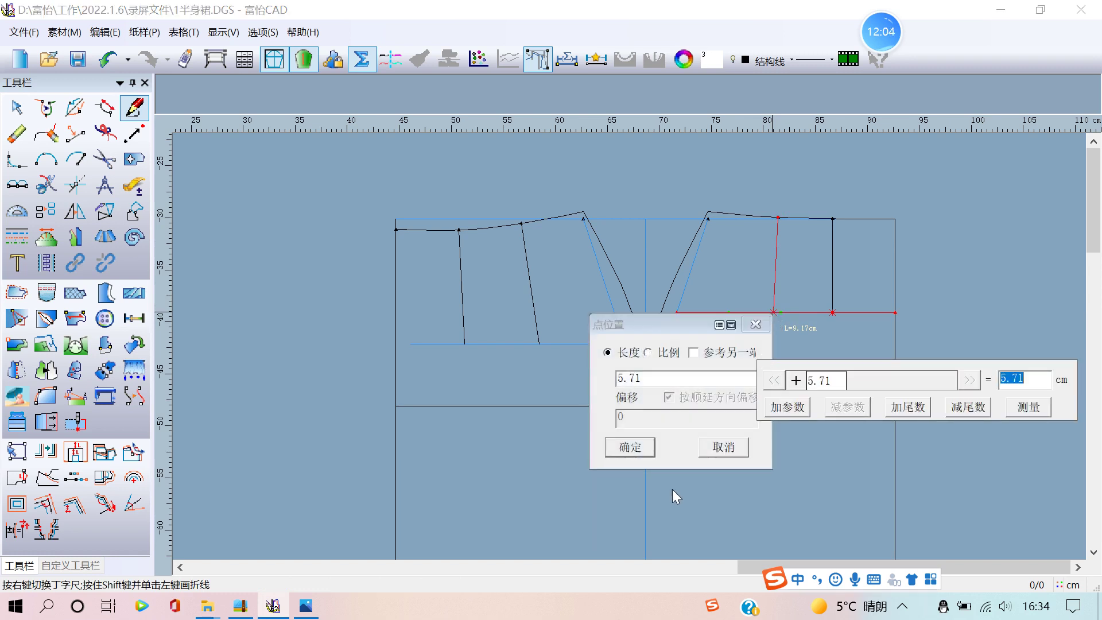
click(630, 447)
right_click(828, 341)
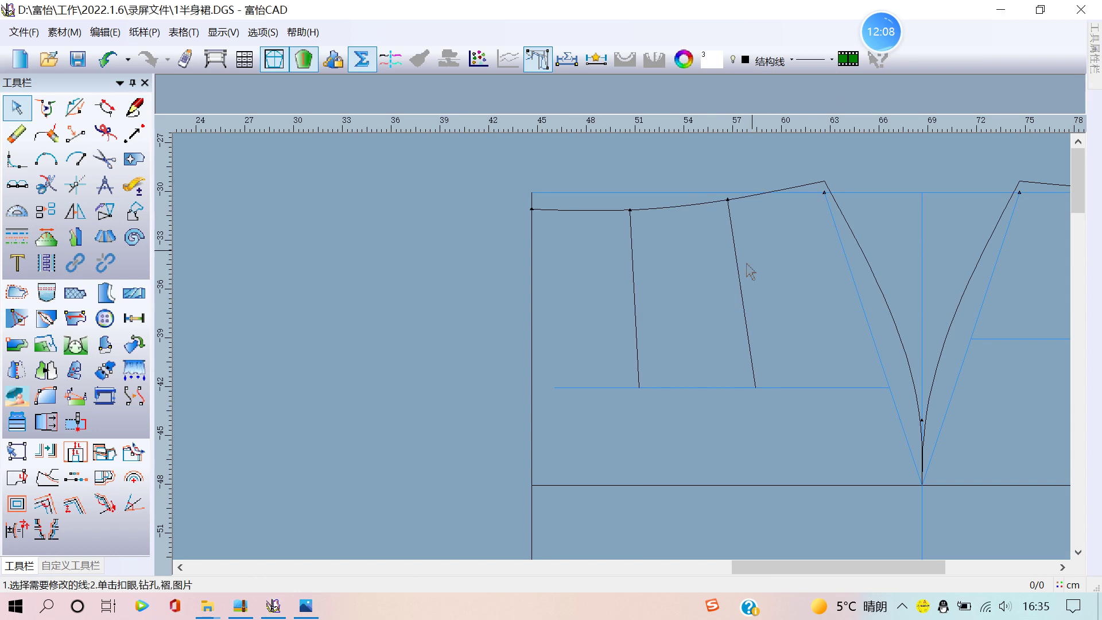
scroll(625, 354, up, 1)
scroll(627, 357, down, 2)
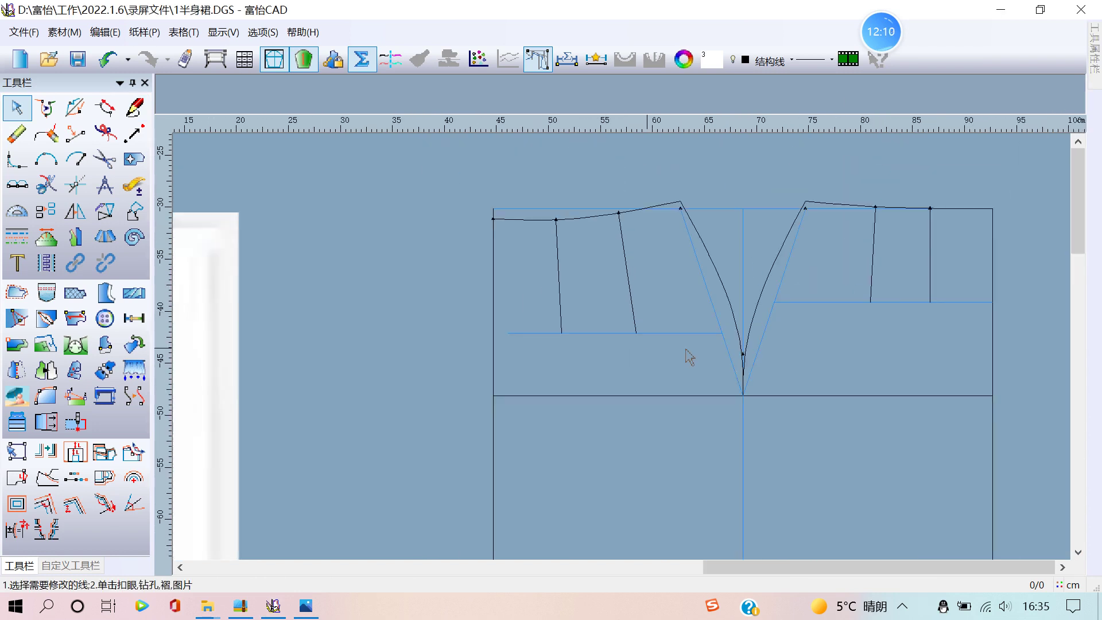
scroll(239, 354, up, 1)
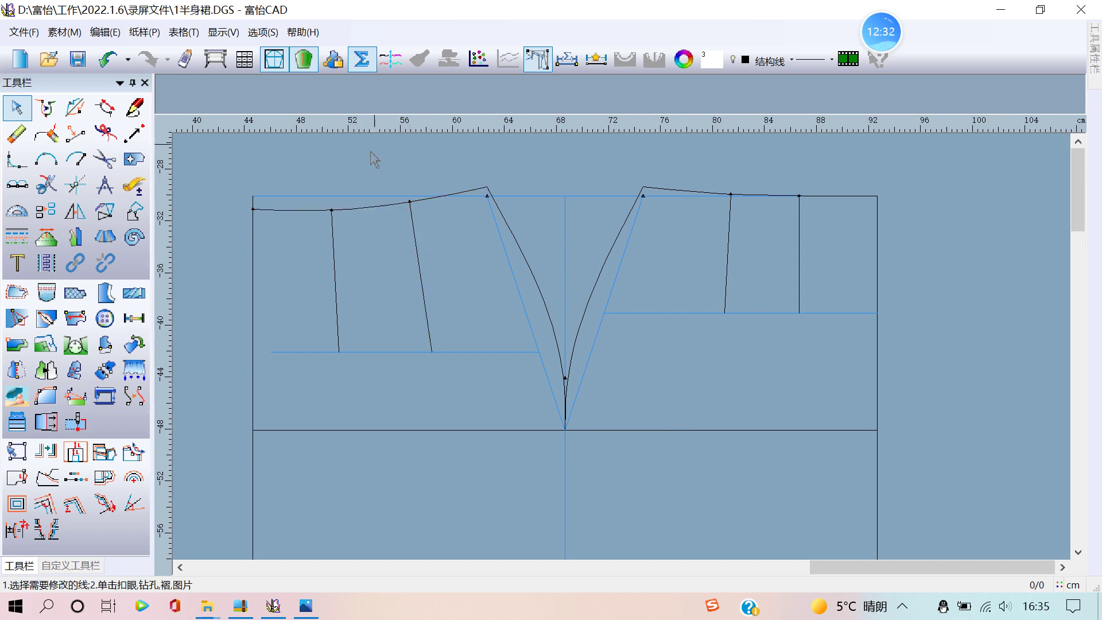
click(250, 61)
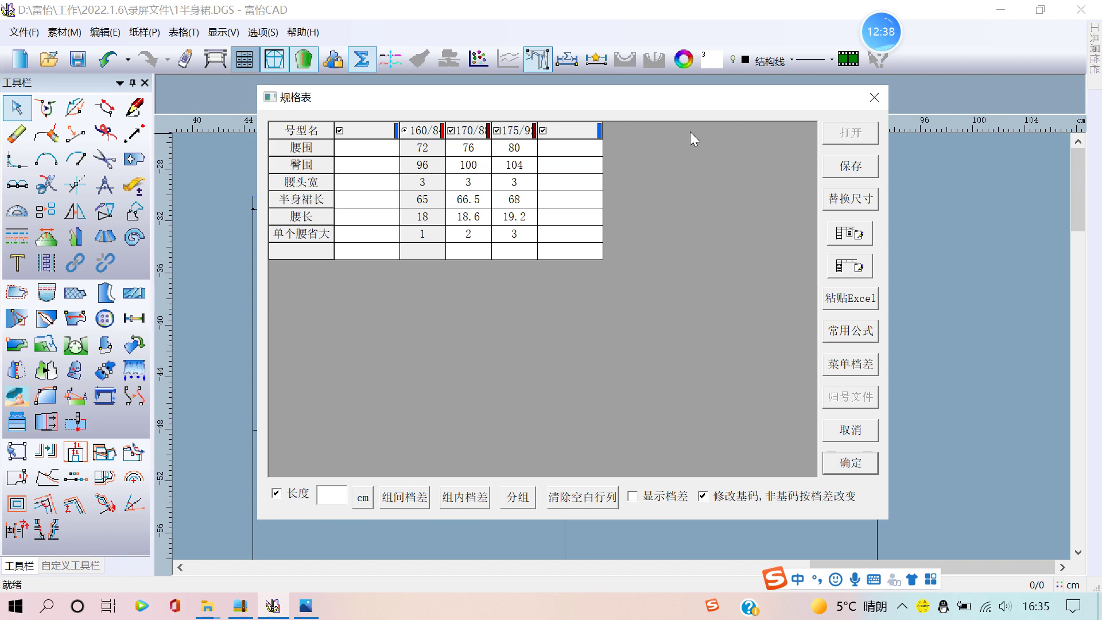
click(873, 98)
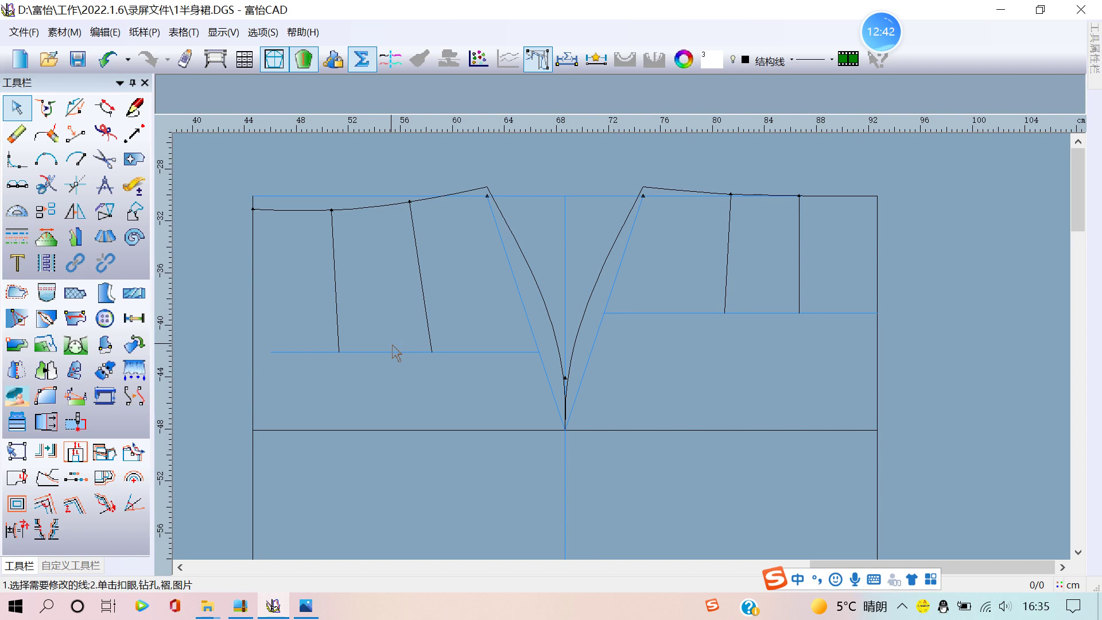
scroll(400, 353, down, 1)
scroll(635, 376, down, 1)
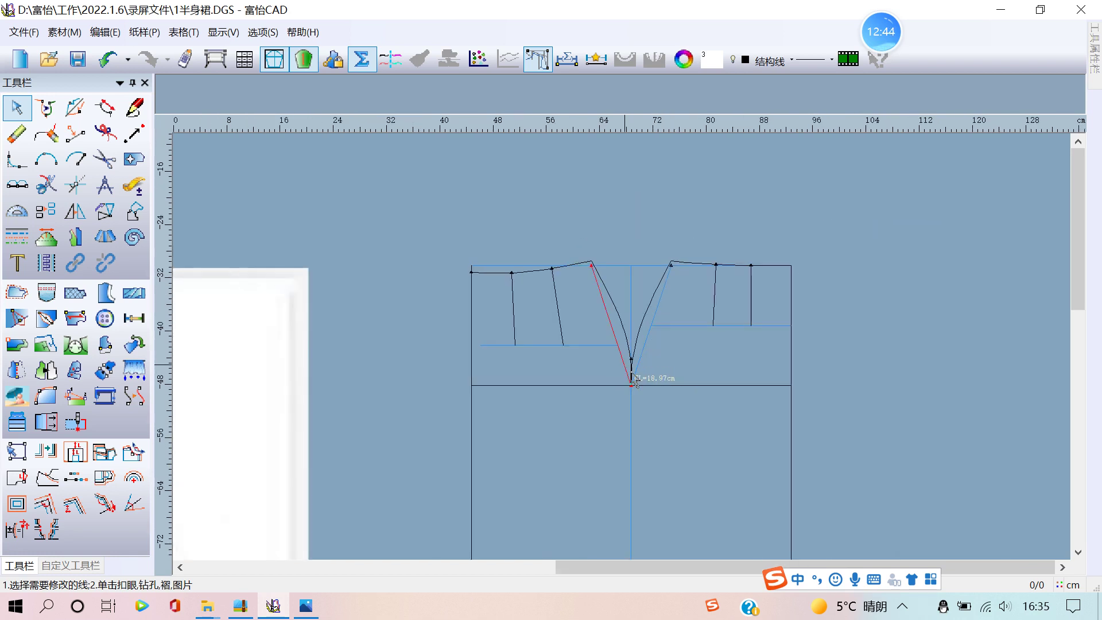
scroll(696, 363, down, 1)
scroll(718, 358, up, 1)
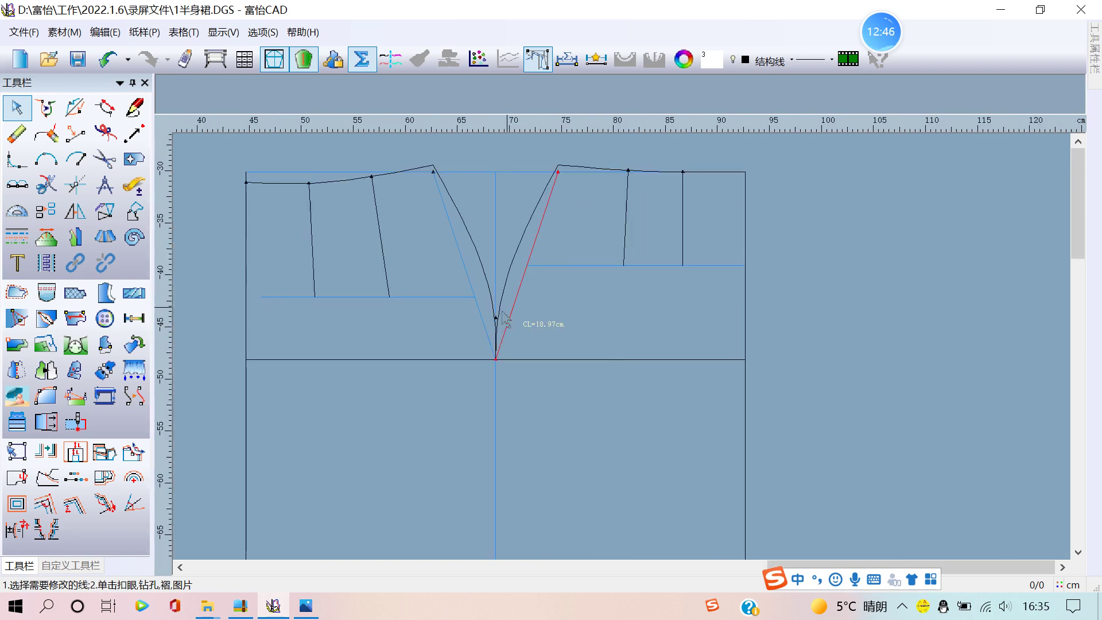
scroll(574, 344, down, 1)
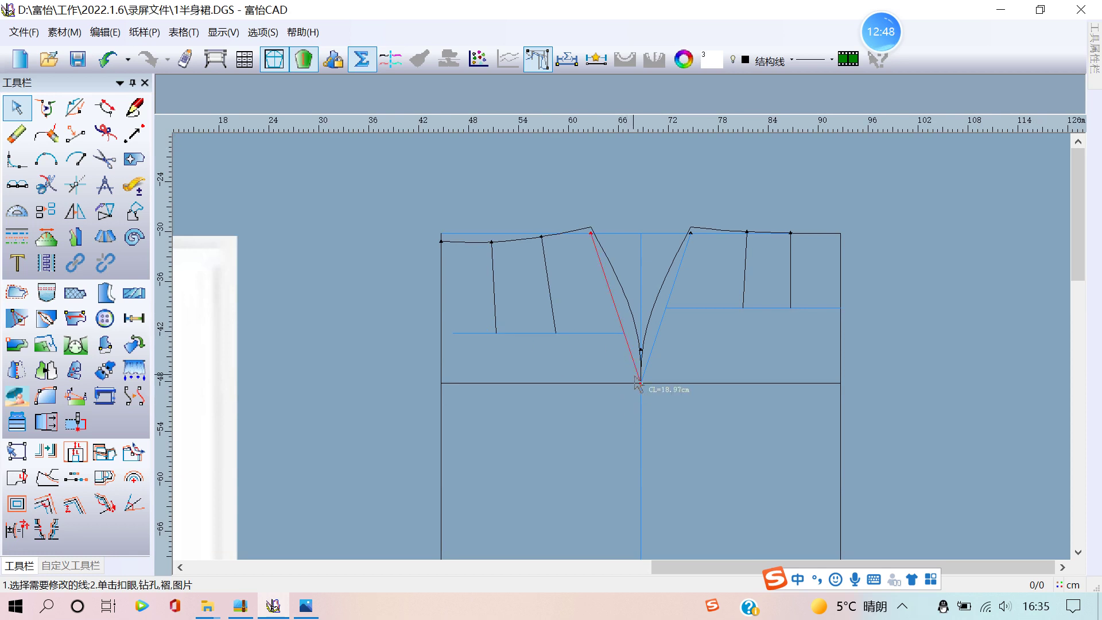
Step: Delete the two vertical lines on the right side of the skirt
right_click(481, 287)
click(490, 289)
drag(478, 275, 568, 284)
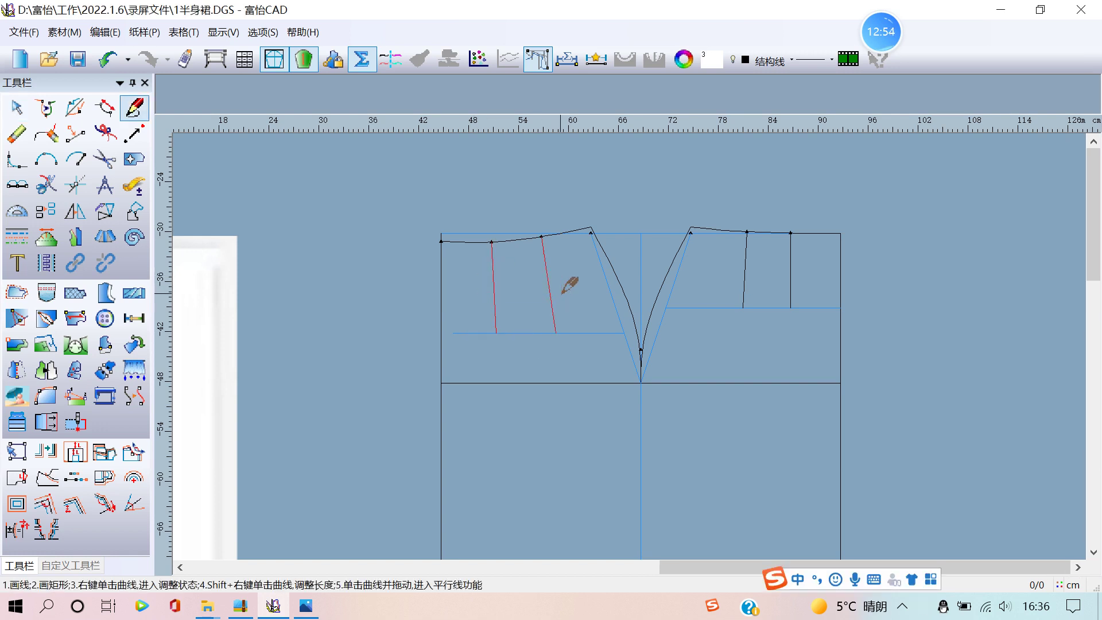
right_click(563, 293)
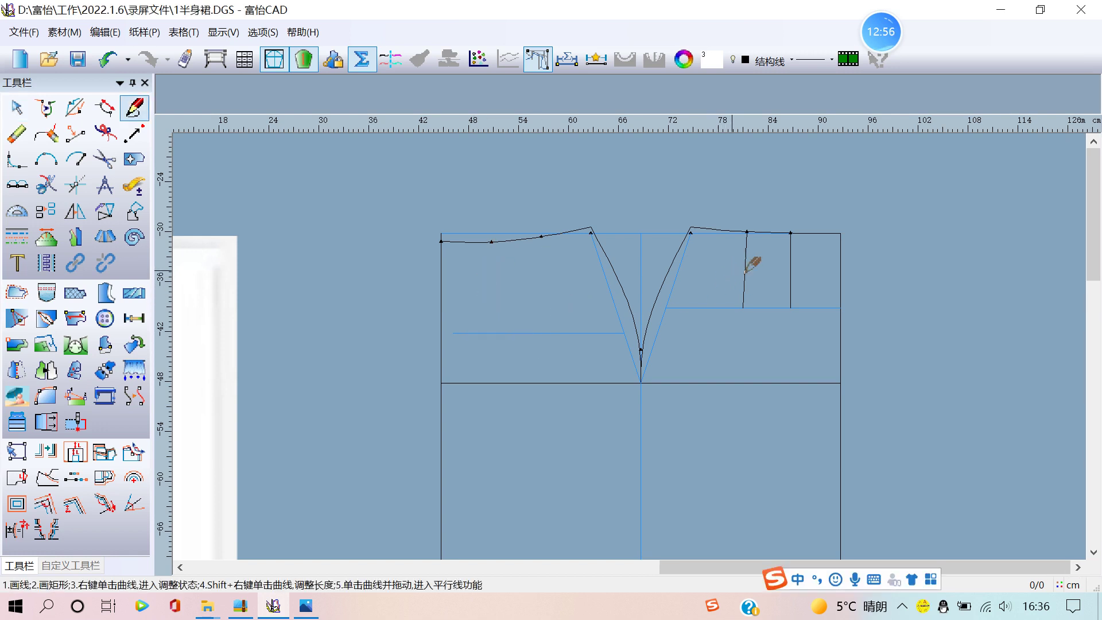
drag(733, 267, 808, 287)
key(Delete)
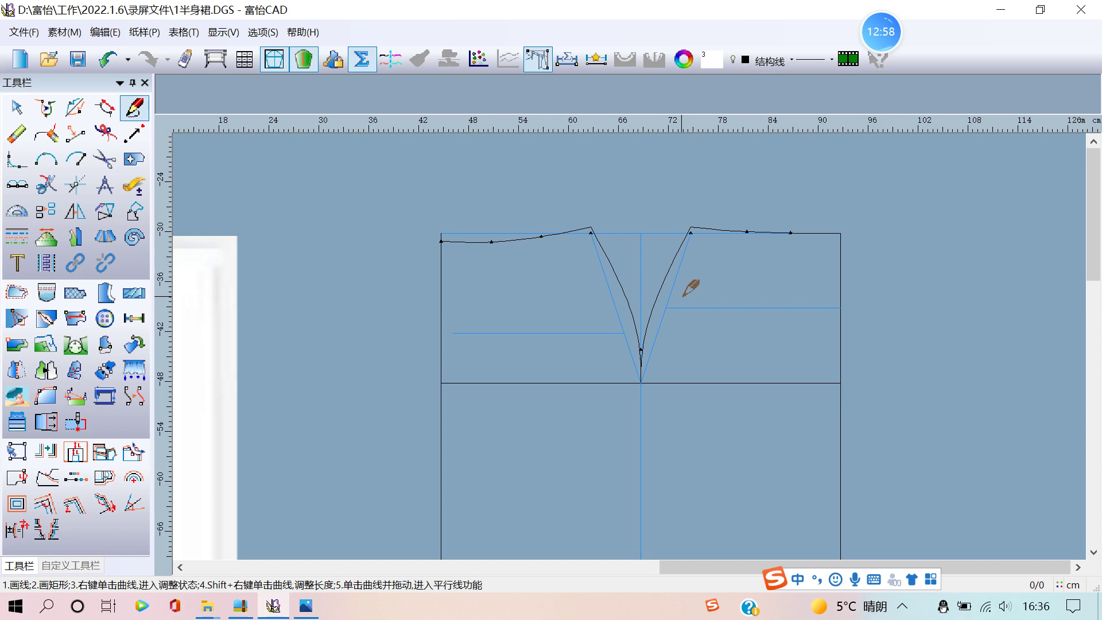
Step: Delete the right and left horizontal guide lines and fit the whole pattern with F6
drag(714, 298, 739, 325)
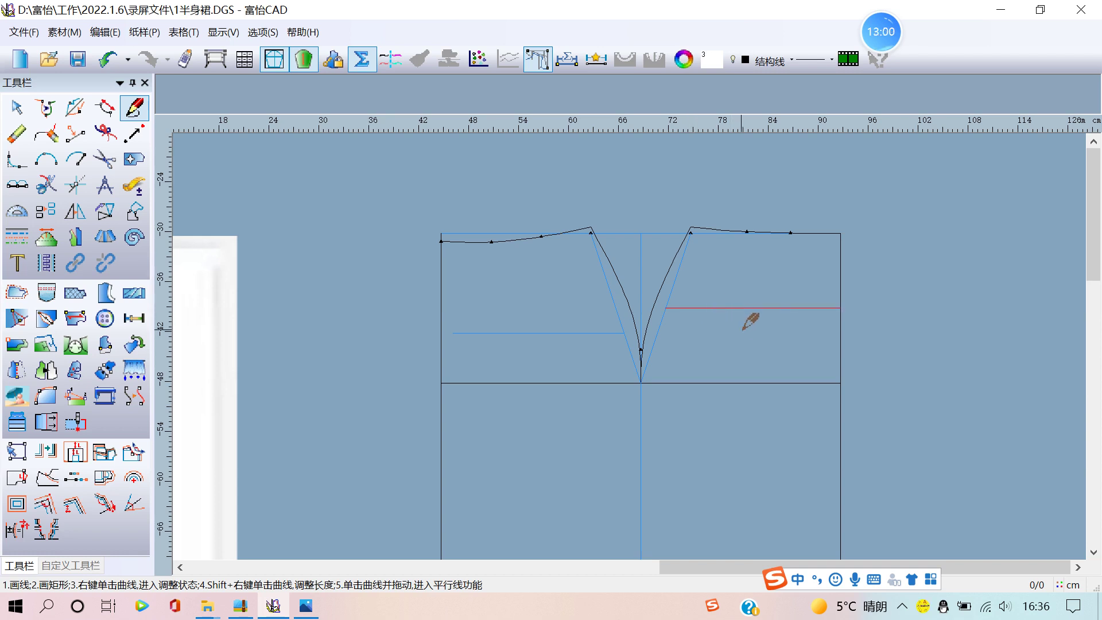
key(Delete)
drag(523, 295, 574, 348)
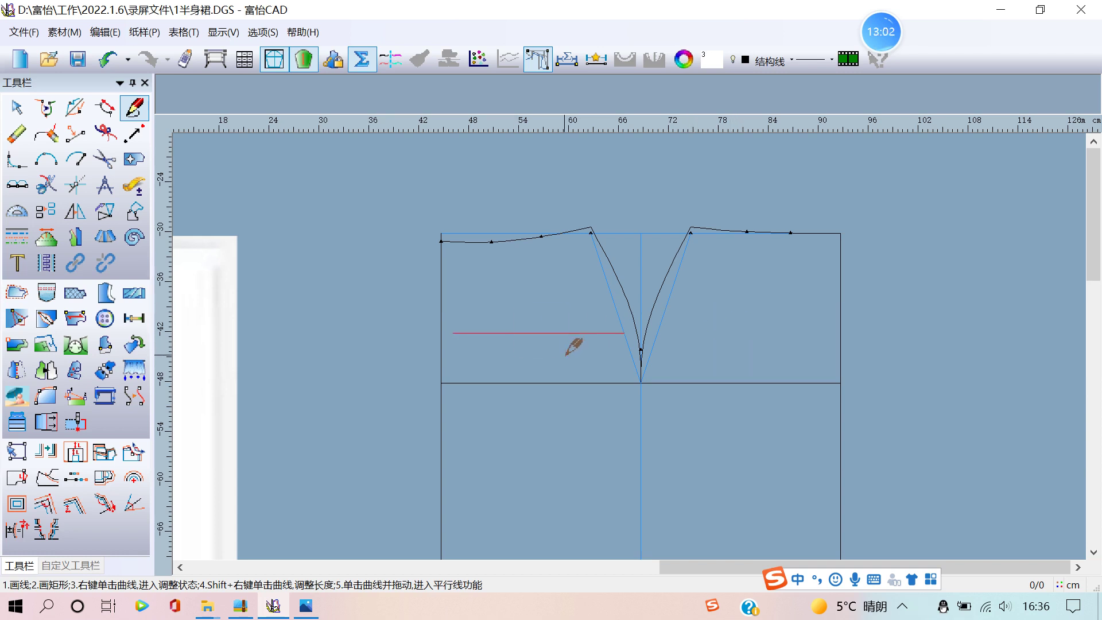
key(Delete)
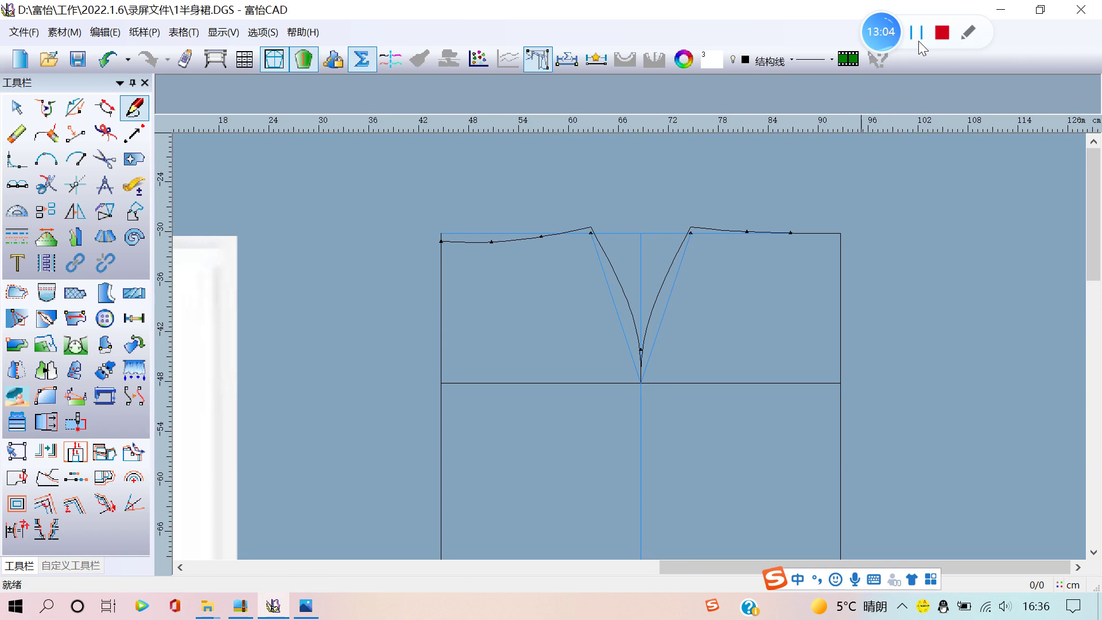
key(F6)
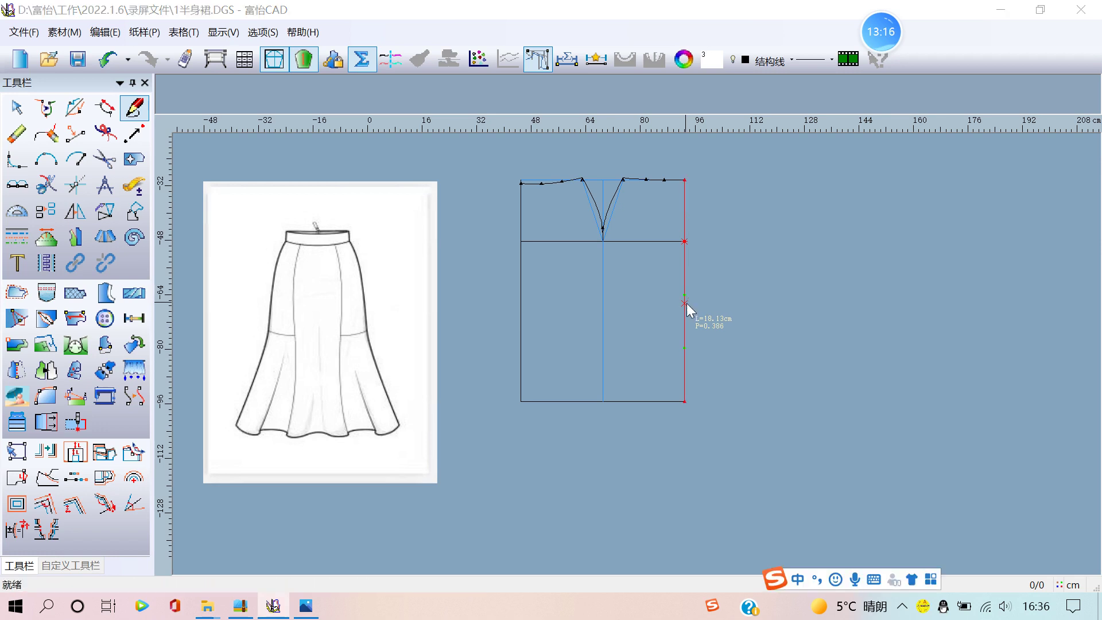
Step: Place a point 24 cm down the right side edge and draw a horizontal flounce line across
click(684, 302)
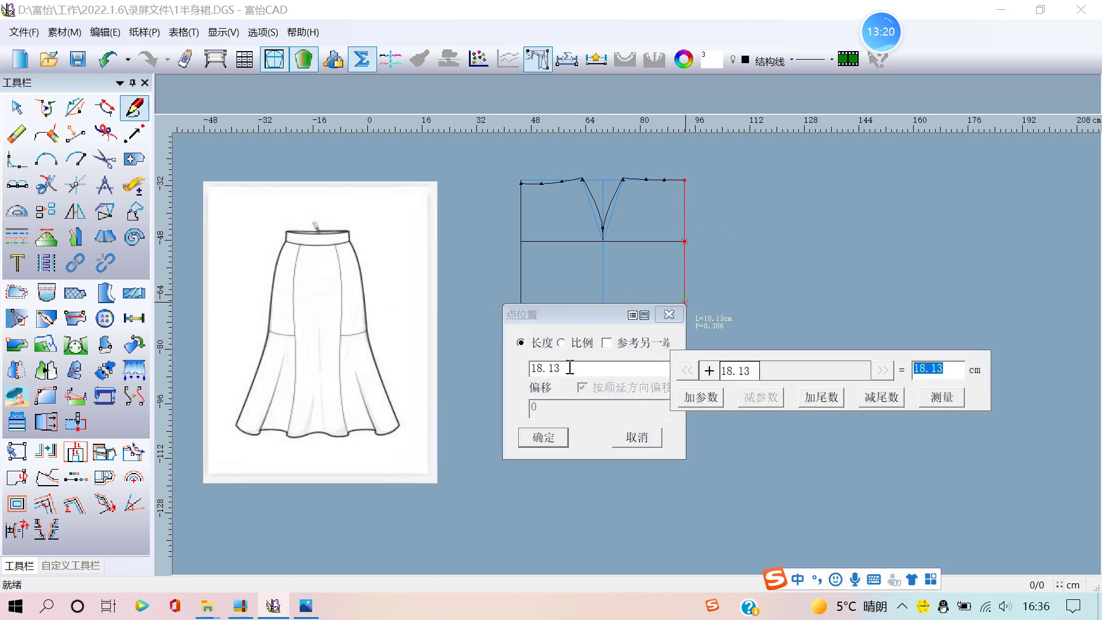
mouse_move(880, 33)
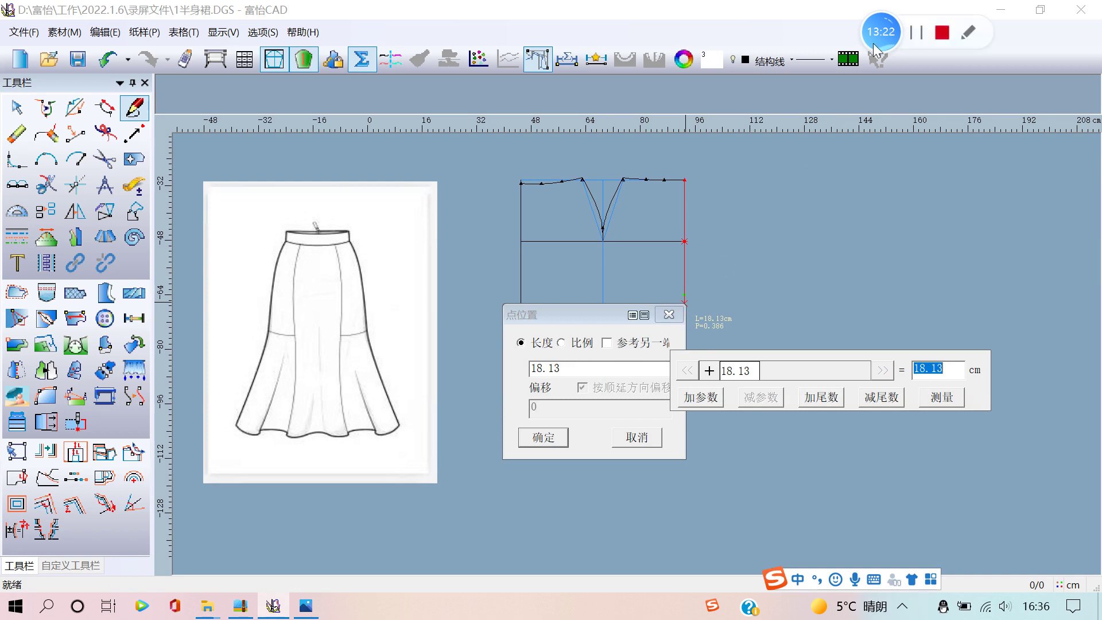
drag(601, 311, 615, 349)
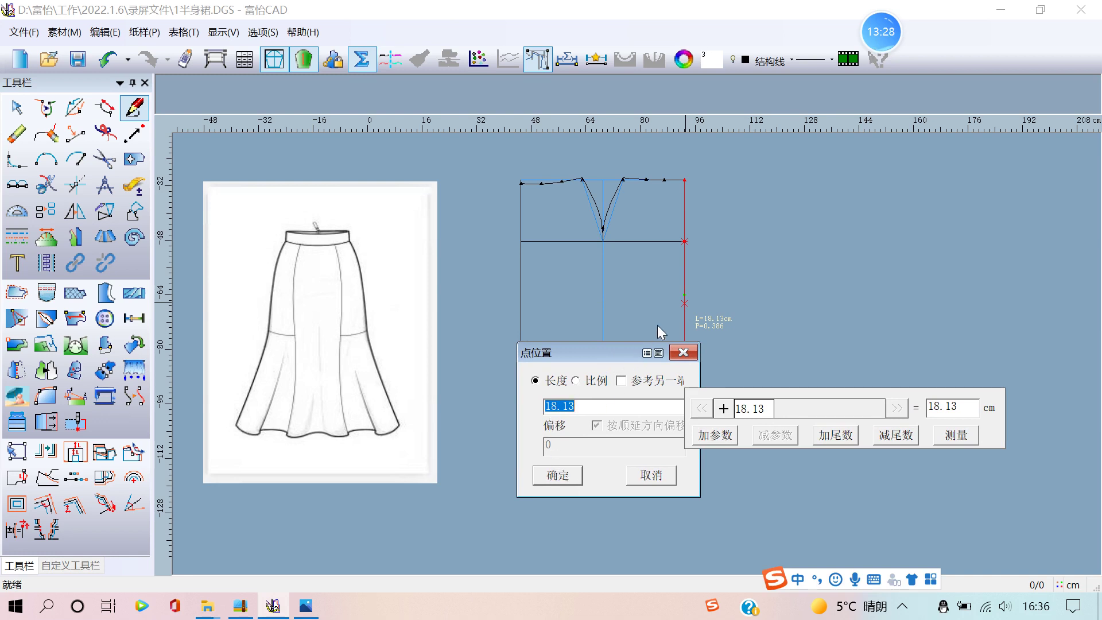
mouse_move(620, 345)
mouse_down()
mouse_move(632, 375)
mouse_move(629, 360)
mouse_up()
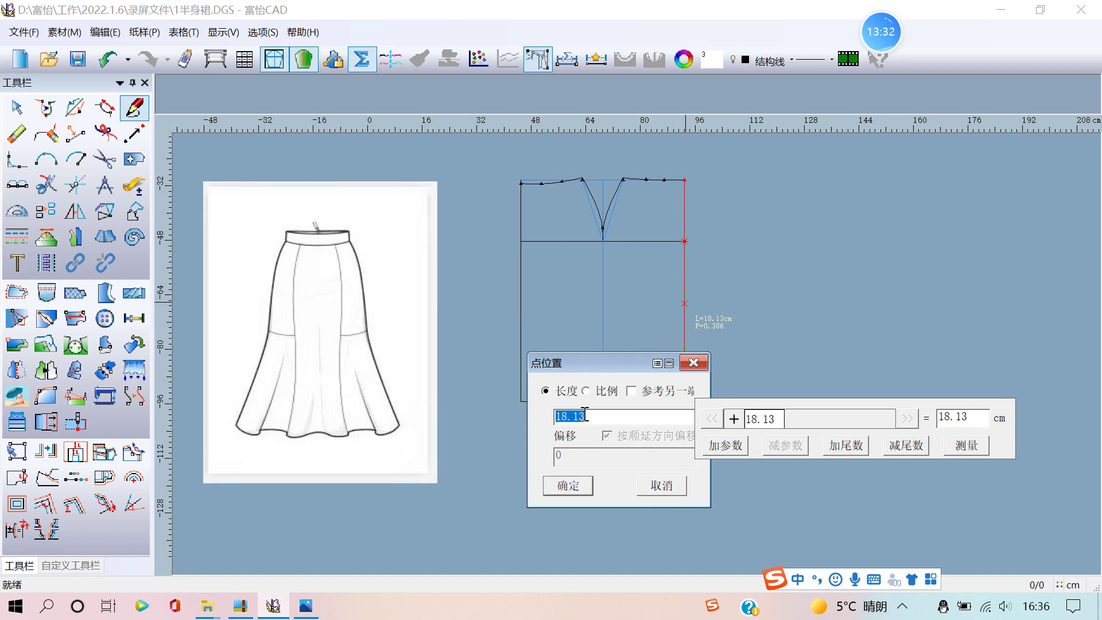
text(9)
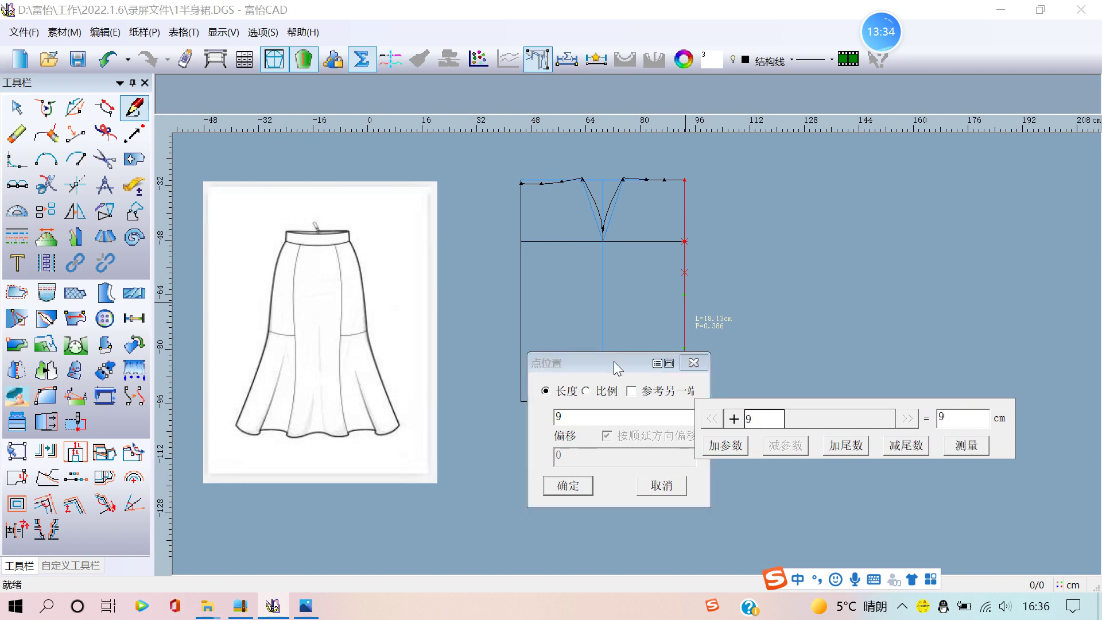
mouse_move(614, 362)
mouse_down()
mouse_move(616, 382)
mouse_move(617, 363)
mouse_up()
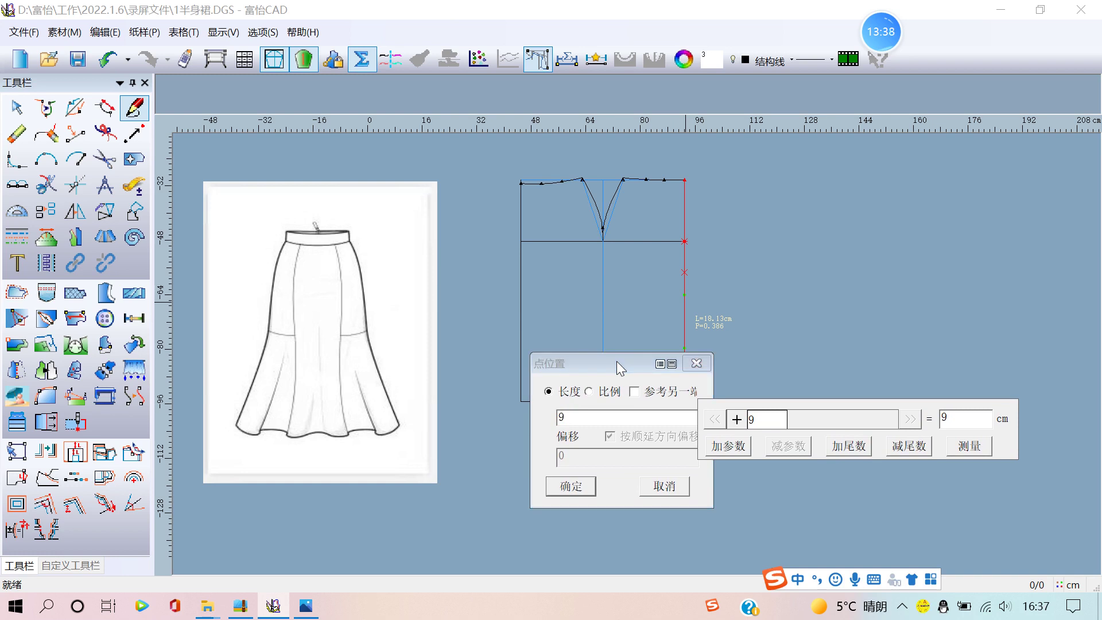
key(BackSpace)
text(3)
text(0)
drag(607, 363, 615, 419)
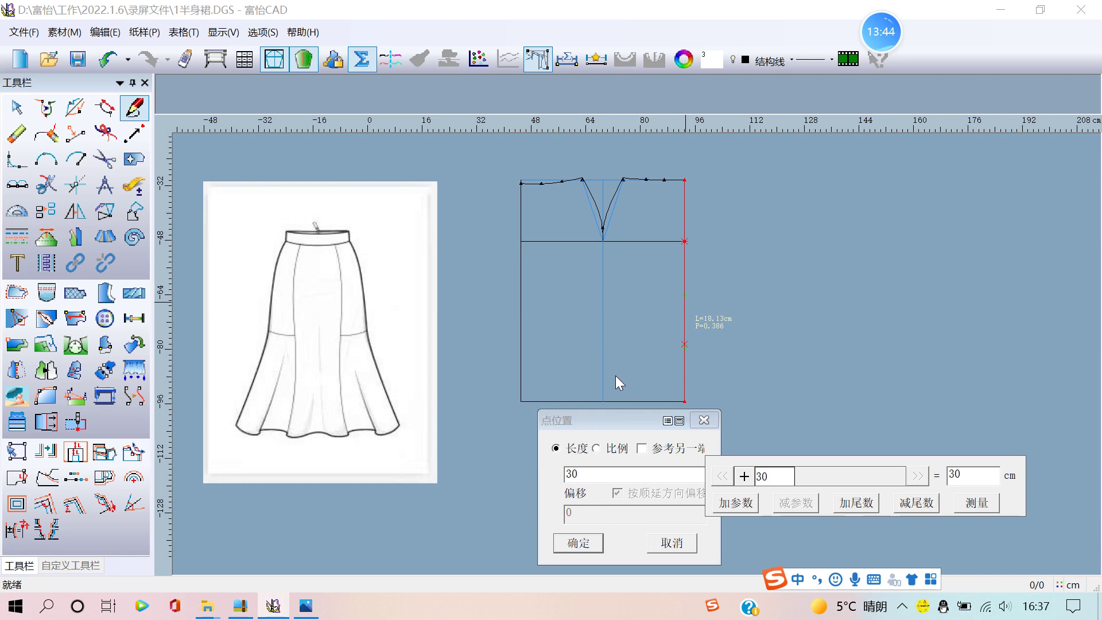
key(BackSpace)
text(25)
key(BackSpace)
text(0)
text(4)
click(580, 543)
click(520, 323)
right_click(521, 323)
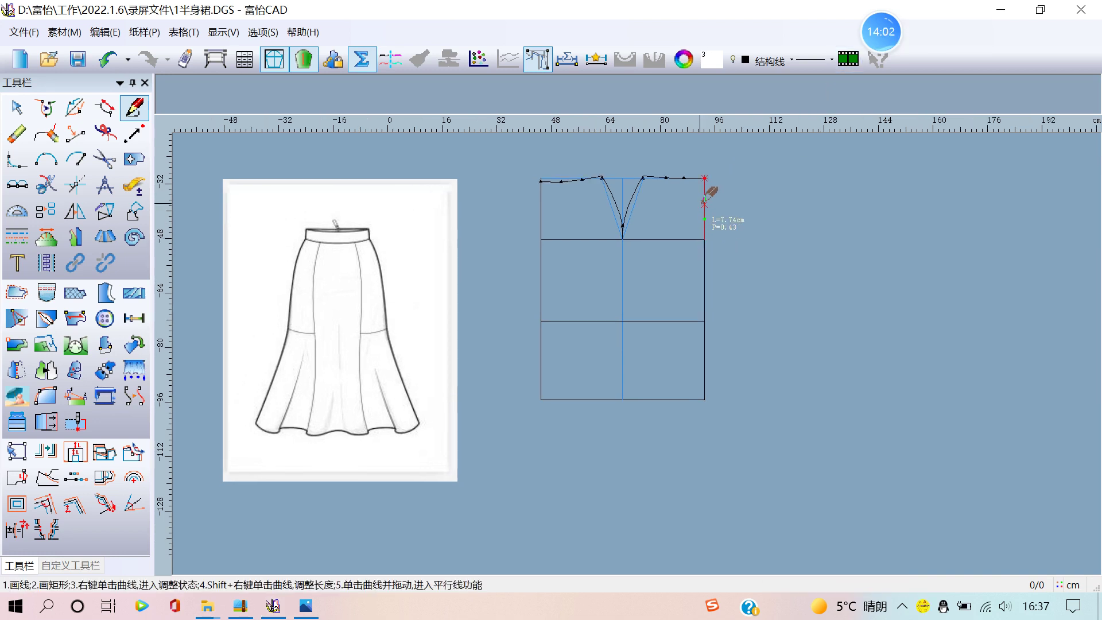
middle_drag(708, 179, 654, 278)
scroll(655, 278, down, 2)
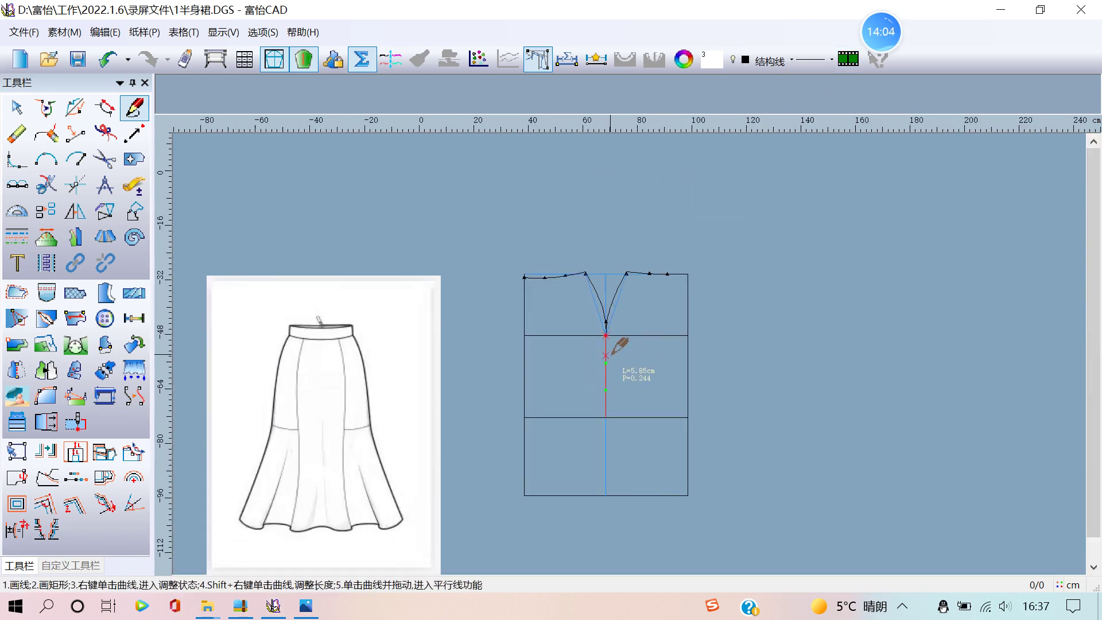
scroll(614, 348, up, 1)
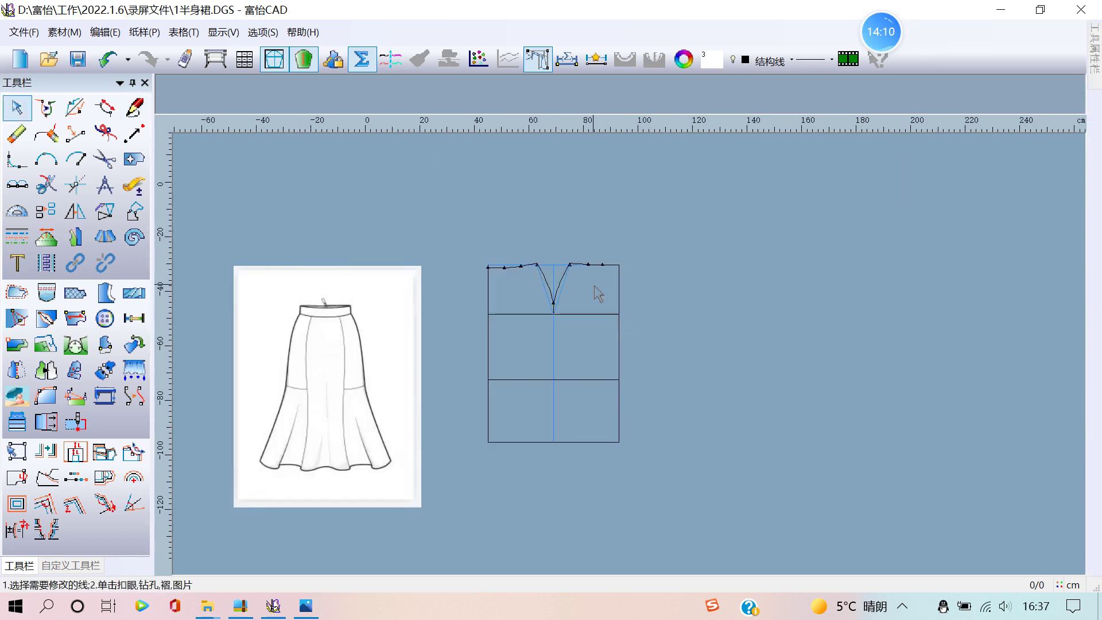
scroll(633, 362, up, 1)
scroll(622, 401, up, 2)
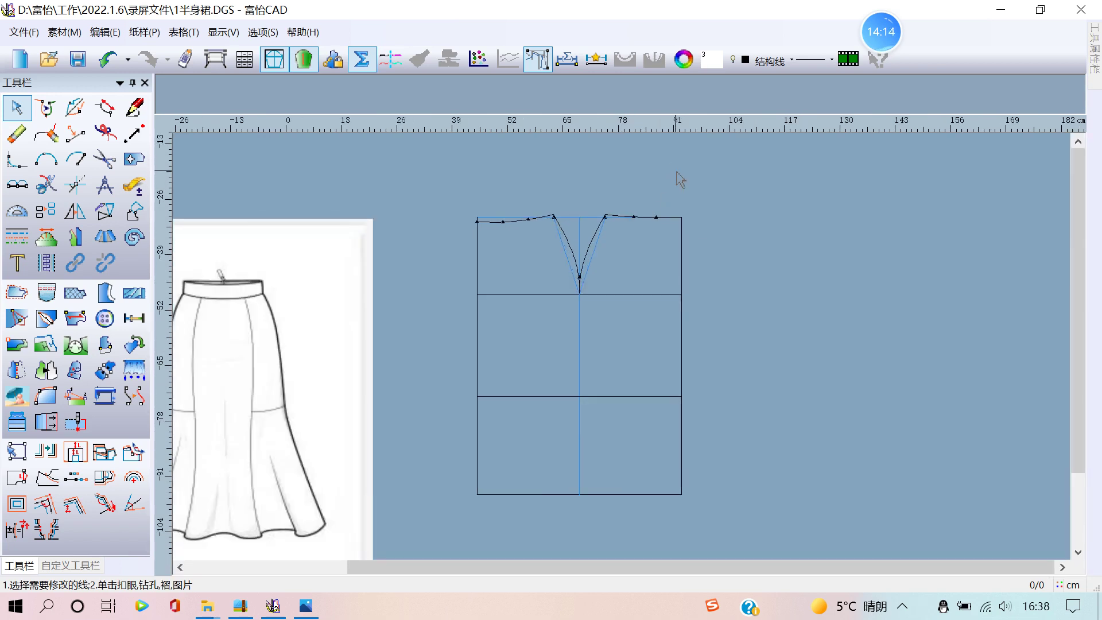
right_click(658, 219)
click(656, 217)
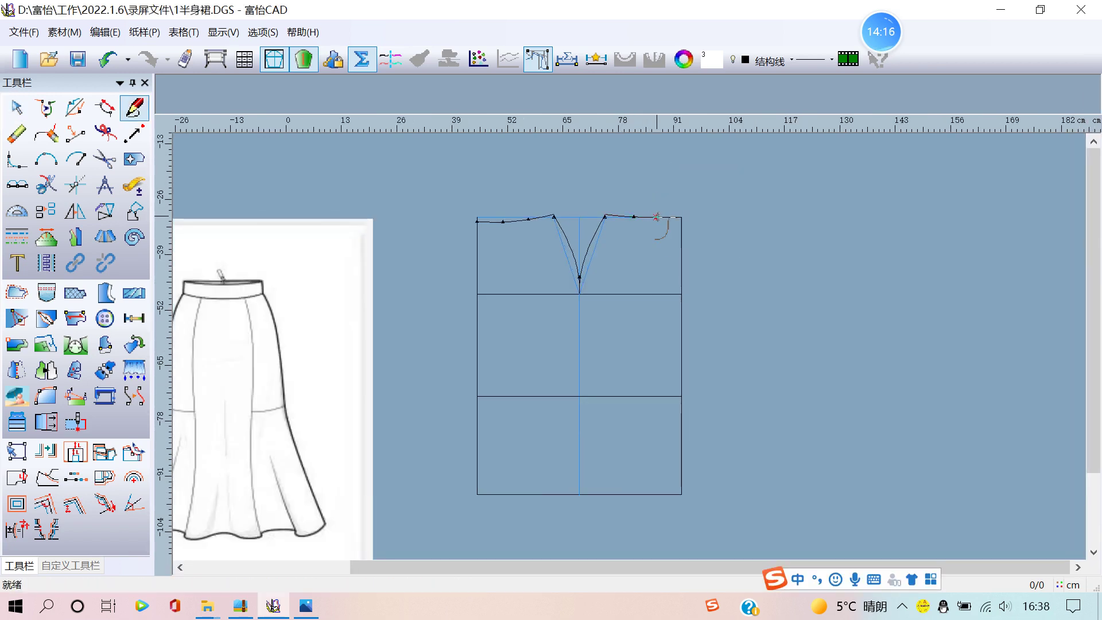
right_click(660, 390)
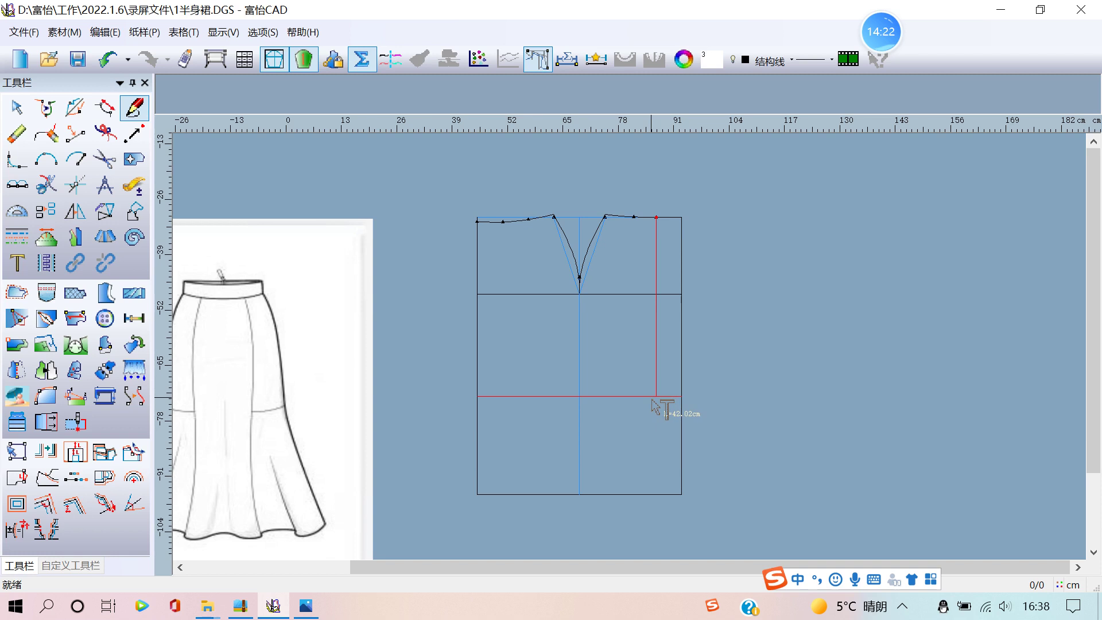
scroll(654, 408, down, 1)
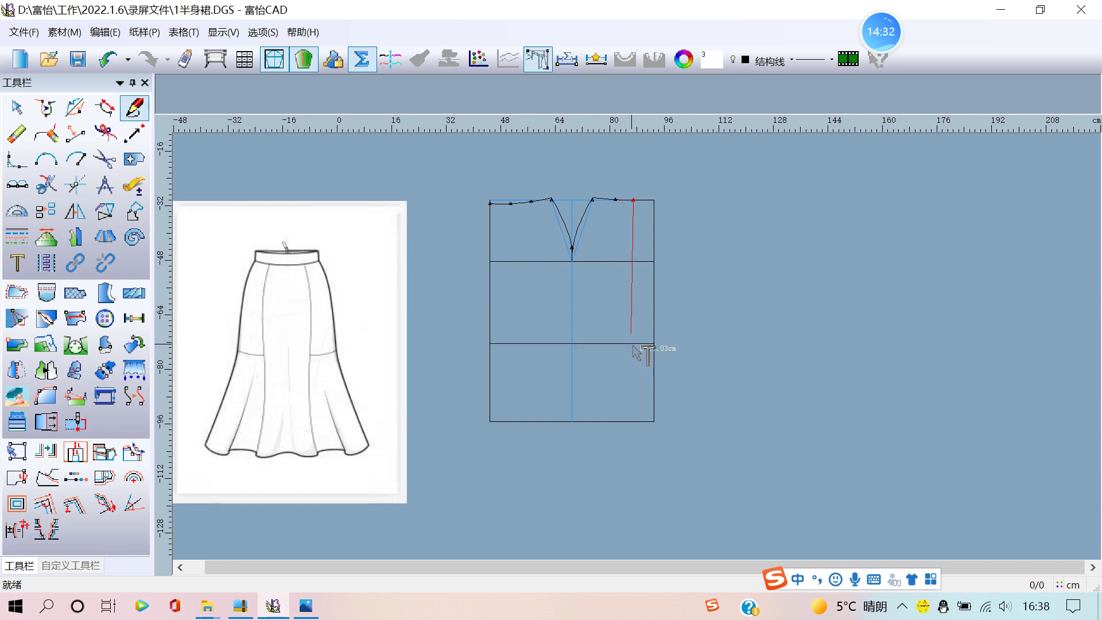
right_click(633, 346)
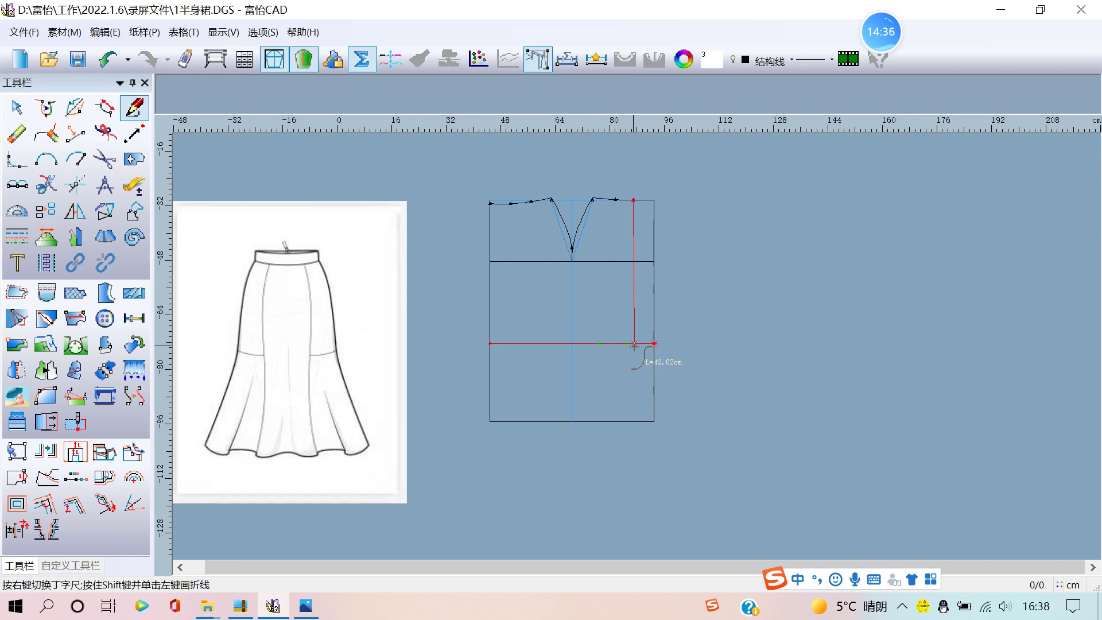
click(633, 344)
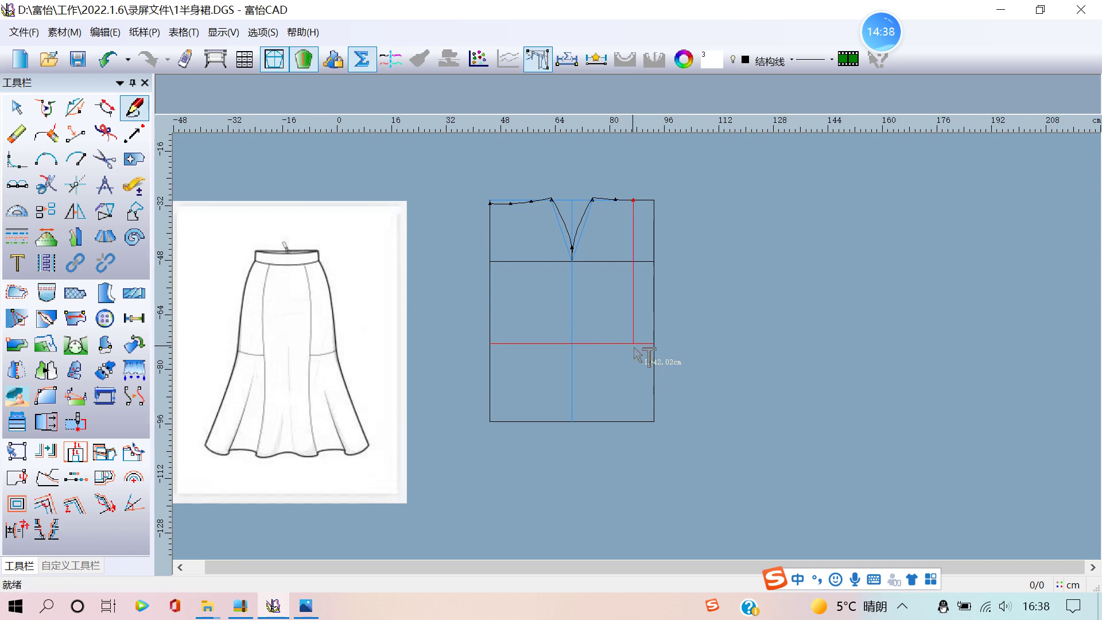
right_click(634, 348)
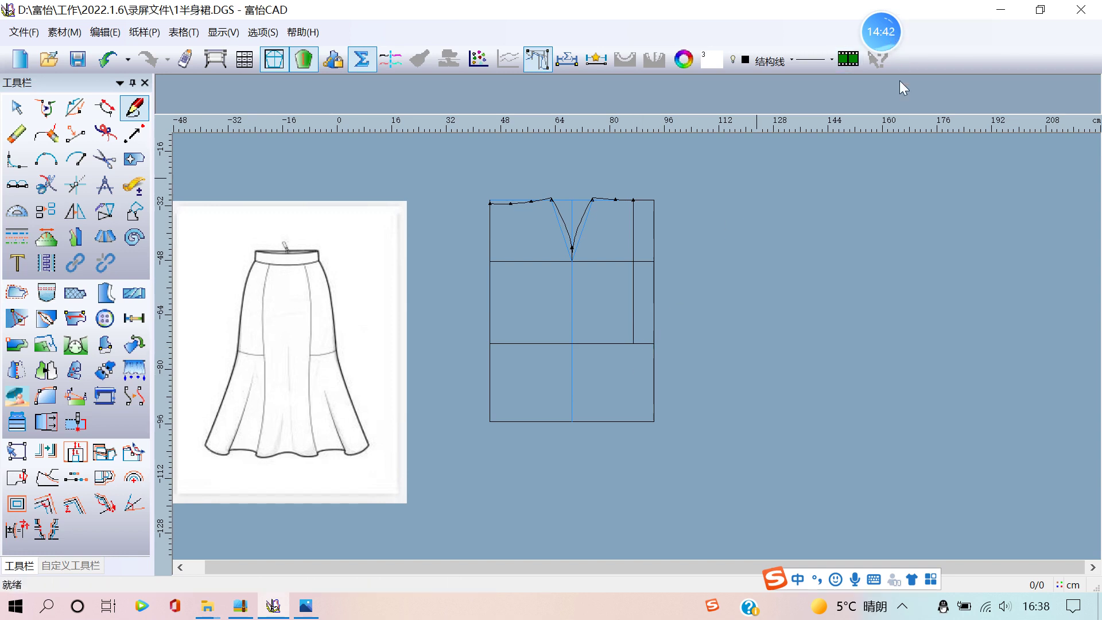
key(ctrl+z)
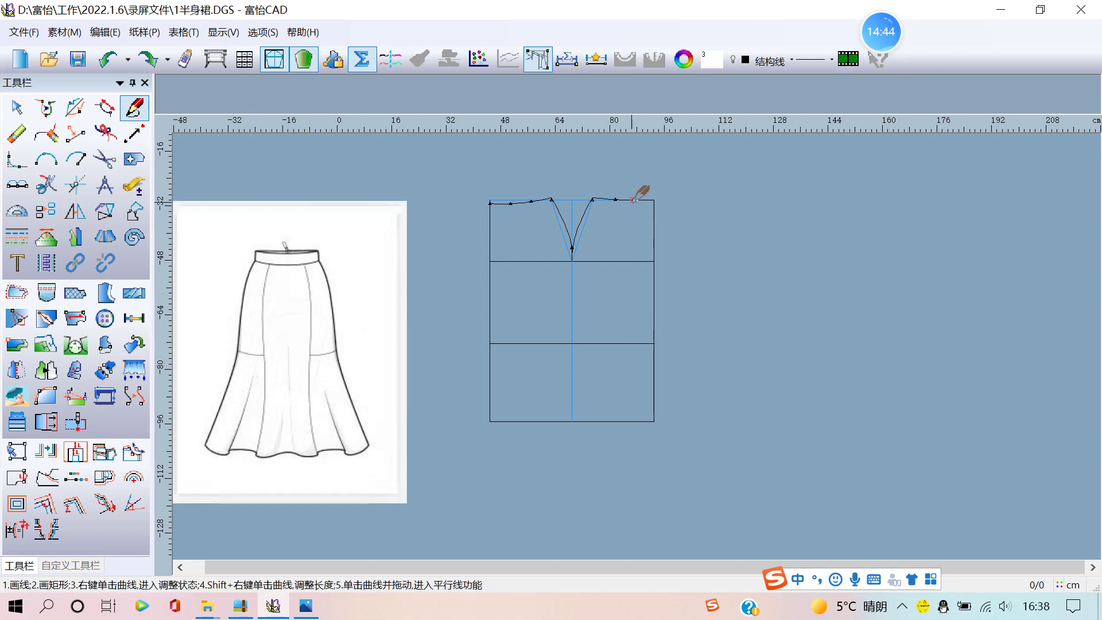
Step: Draw a vertical seam line from the right waist endpoint straight down to the hem
click(633, 200)
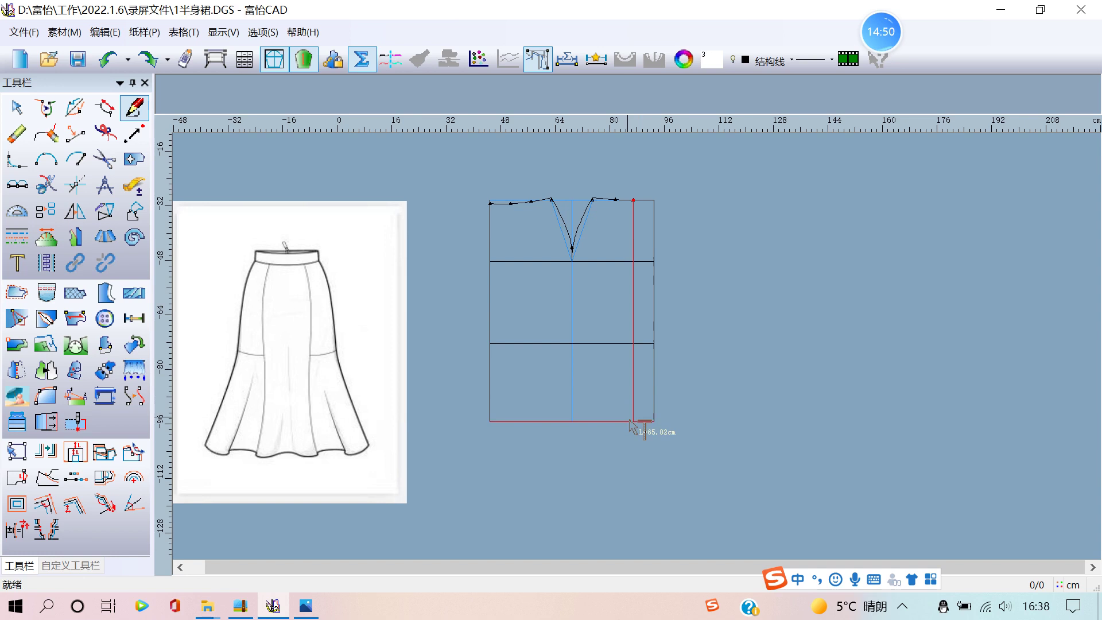
click(633, 421)
right_click(633, 422)
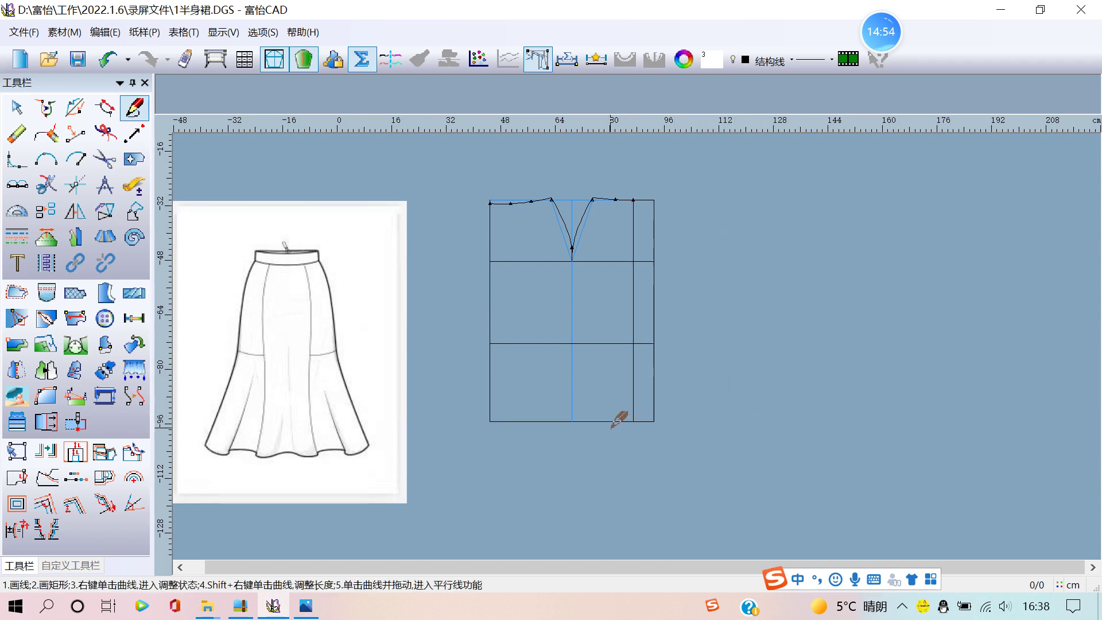
scroll(583, 331, up, 1)
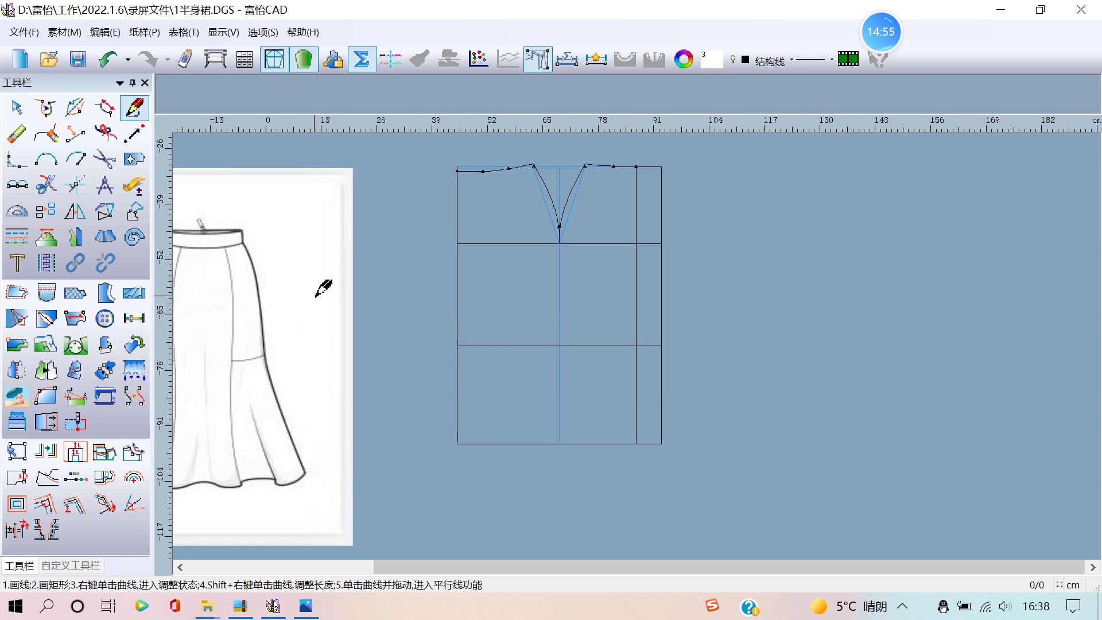
click(49, 138)
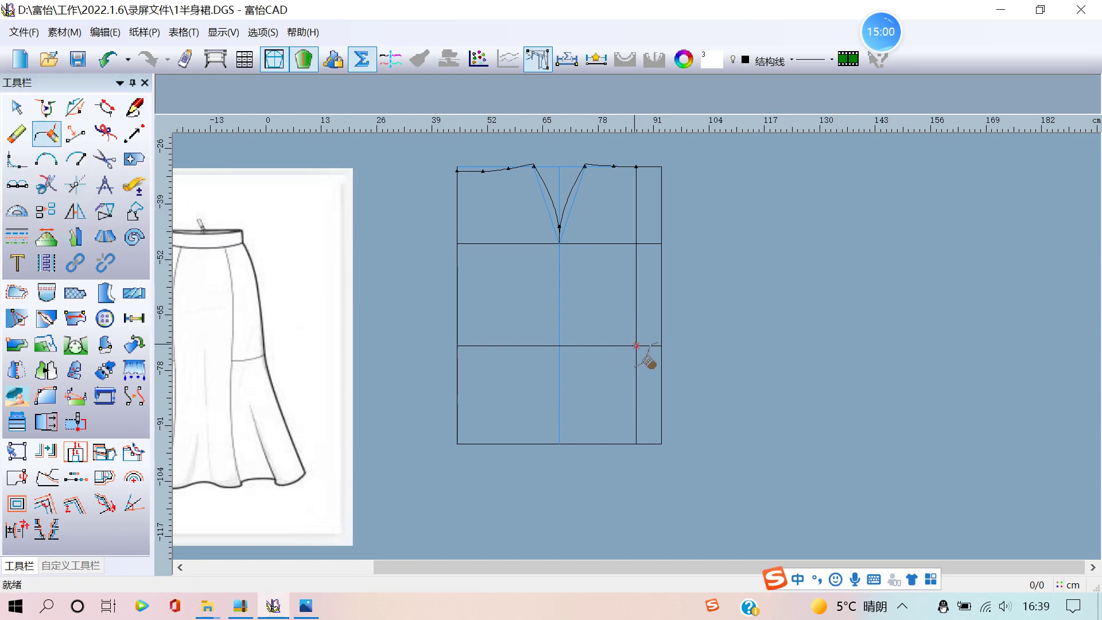